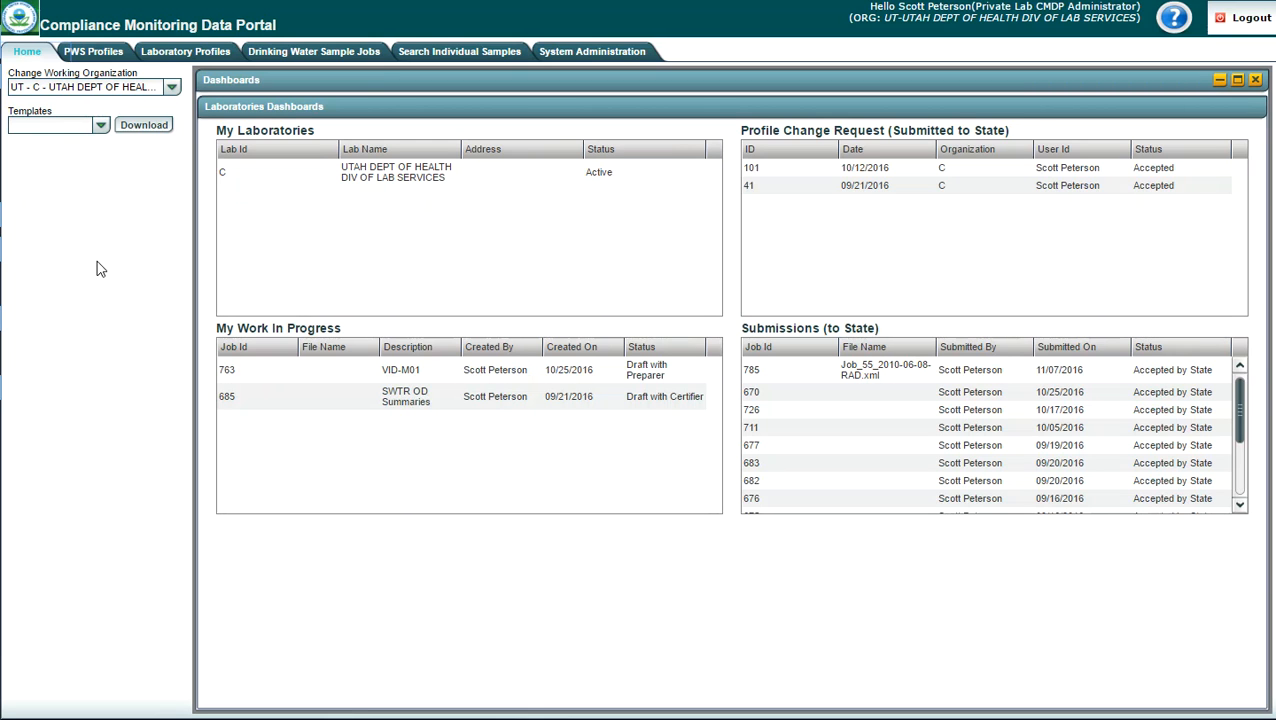
# Step: Create a new drinking water sample job by manual sample entry, with the job description "Training Module 5"
pyautogui.click(297, 55)
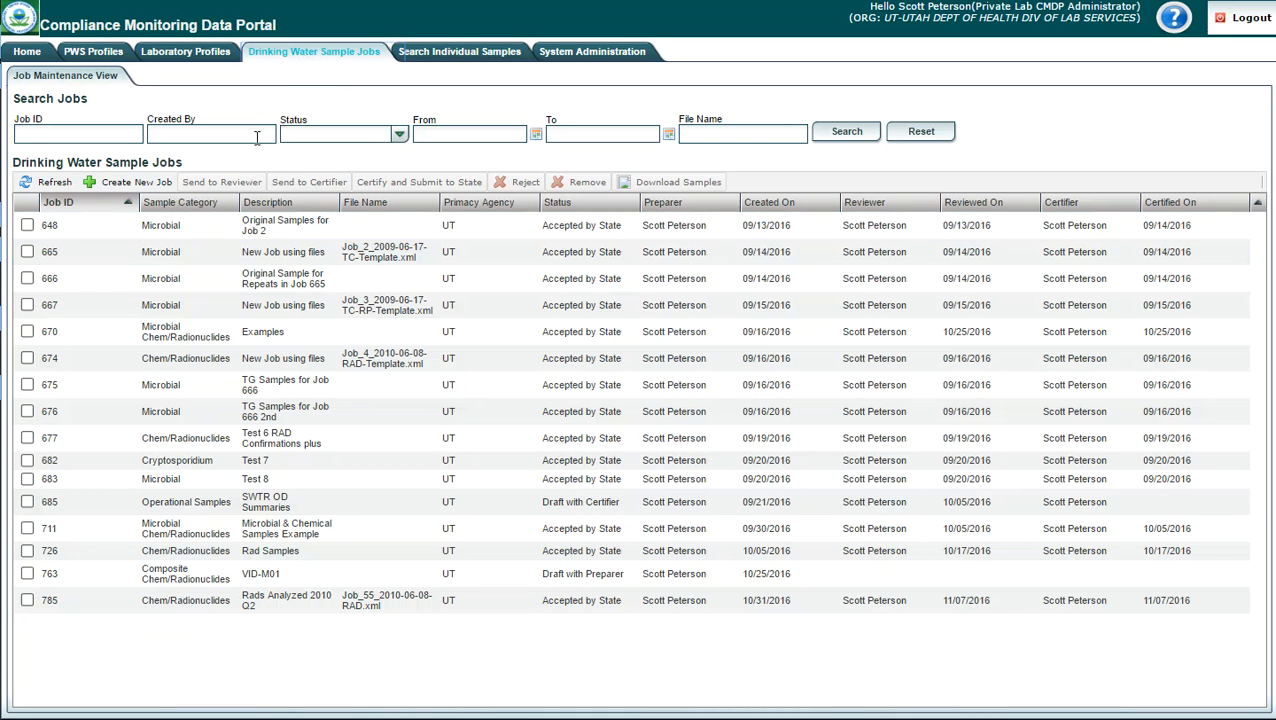
pyautogui.click(119, 188)
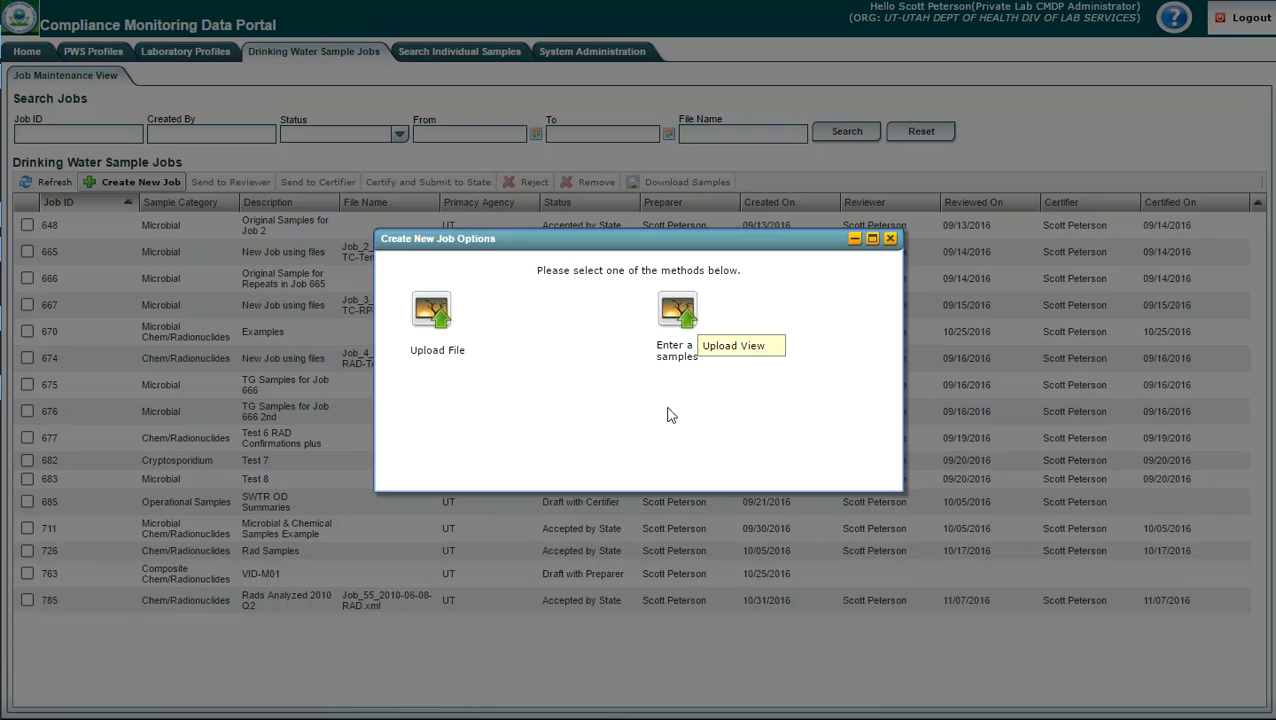
pyautogui.click(672, 314)
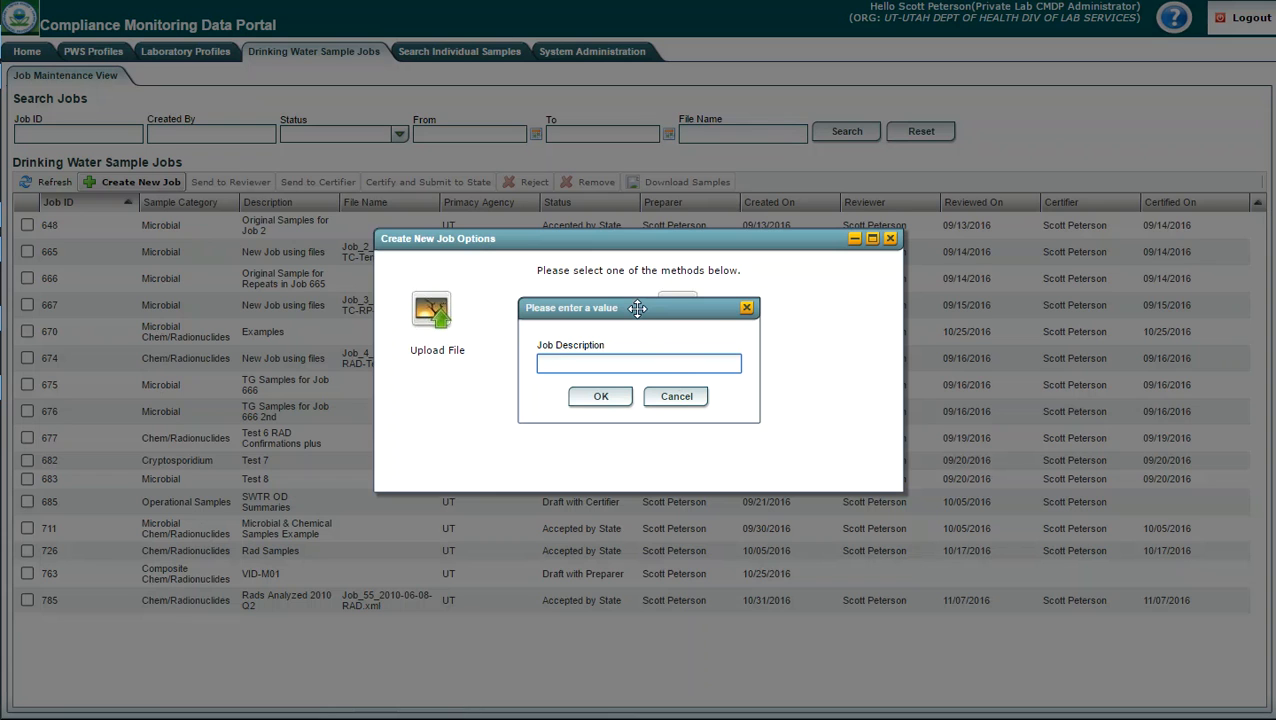
pyautogui.write('Training Module')
pyautogui.write('5')
pyautogui.click(601, 398)
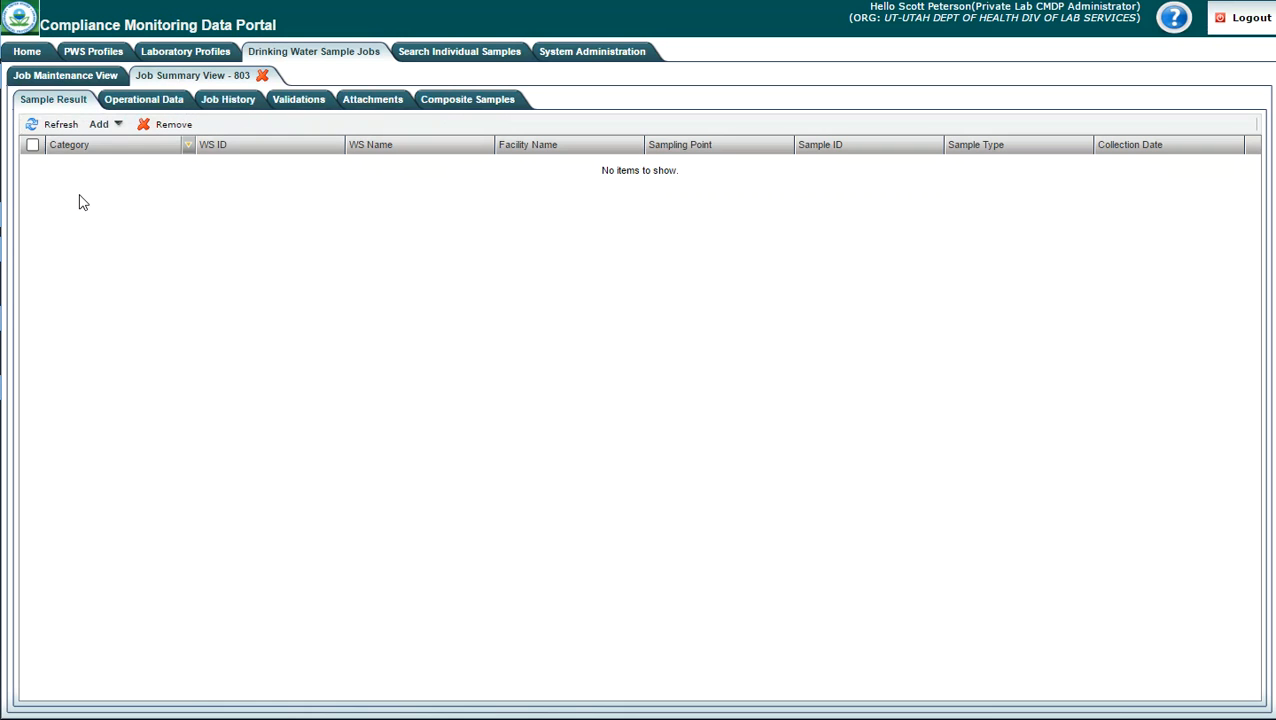
# Step: Start a new composite sample record in the new job
pyautogui.click(145, 100)
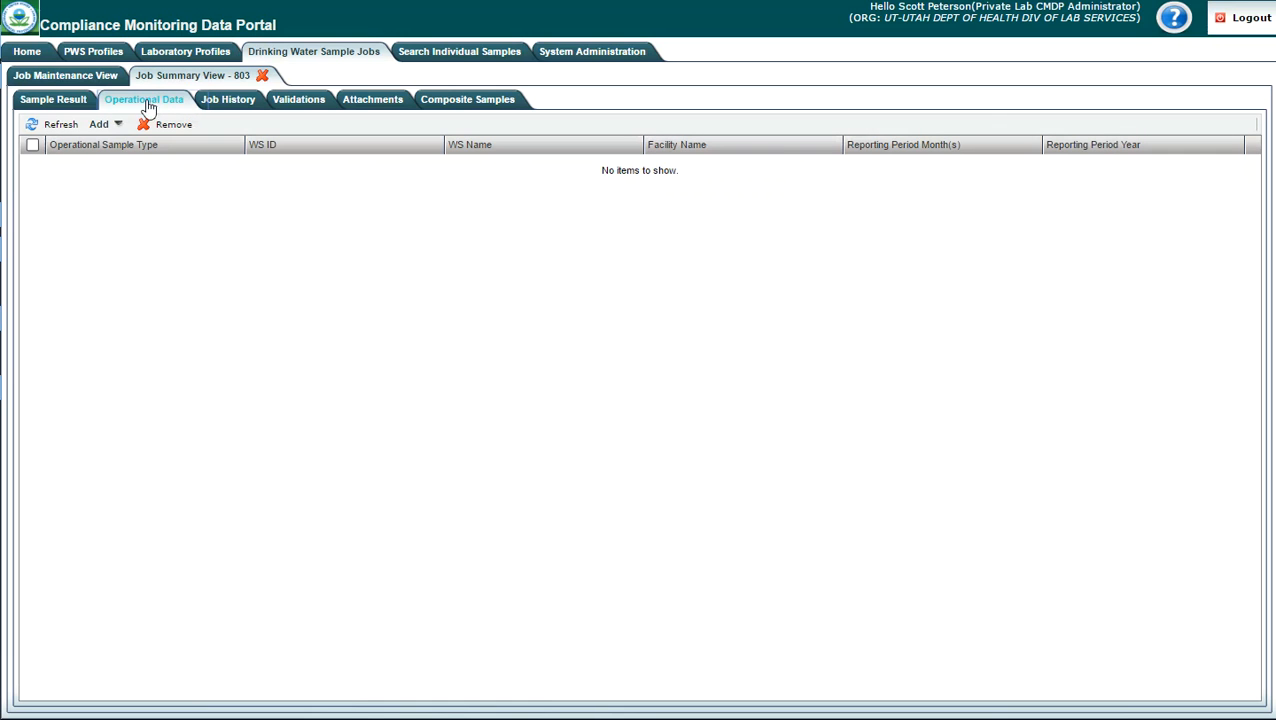
pyautogui.click(467, 103)
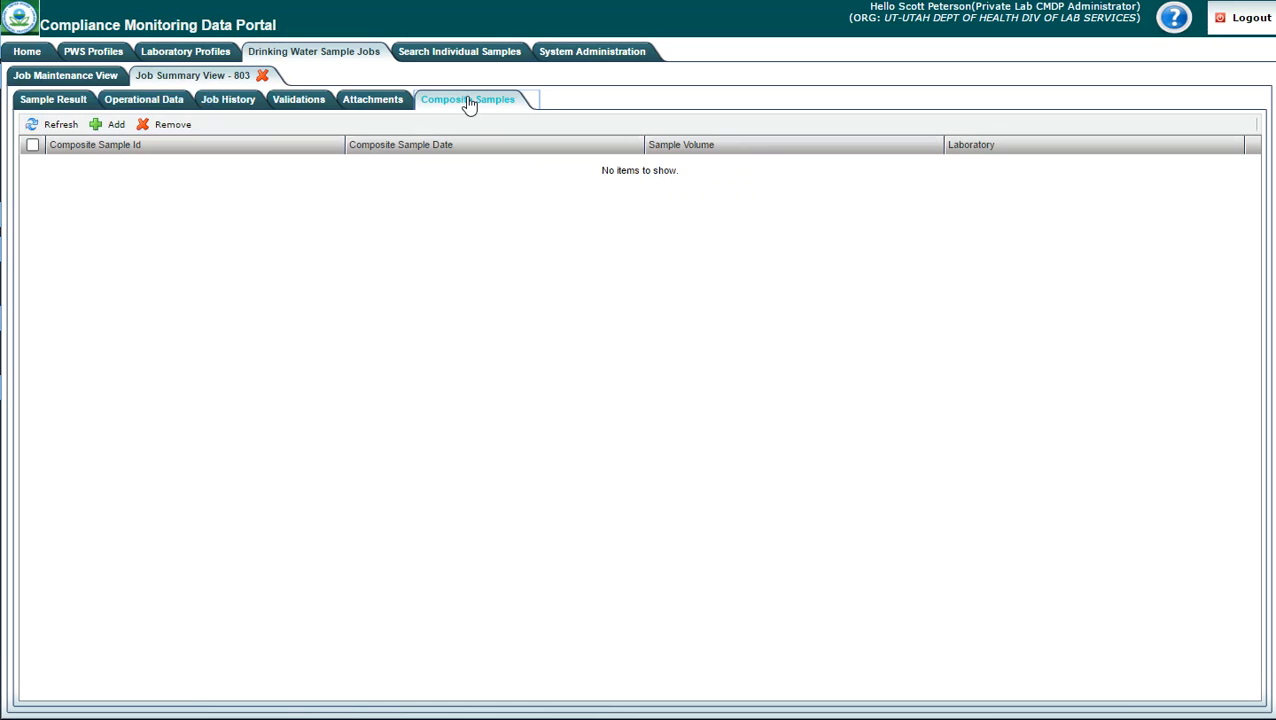
pyautogui.click(138, 106)
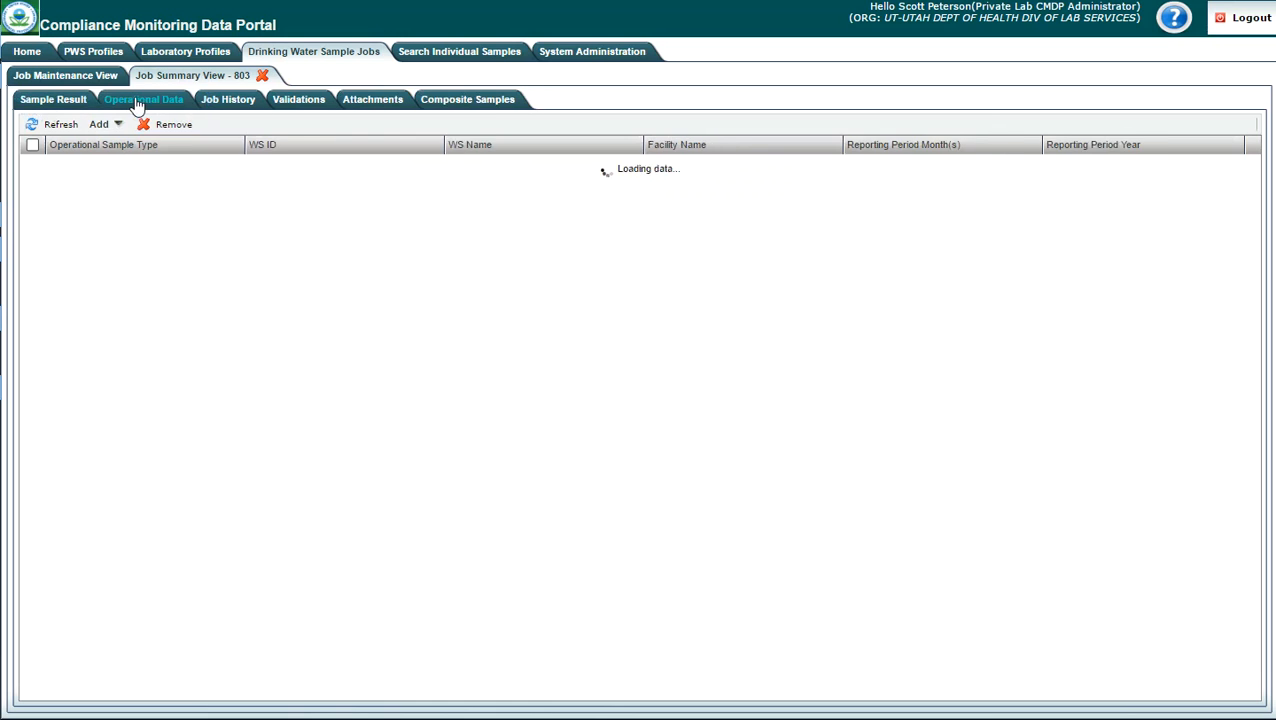
pyautogui.click(455, 104)
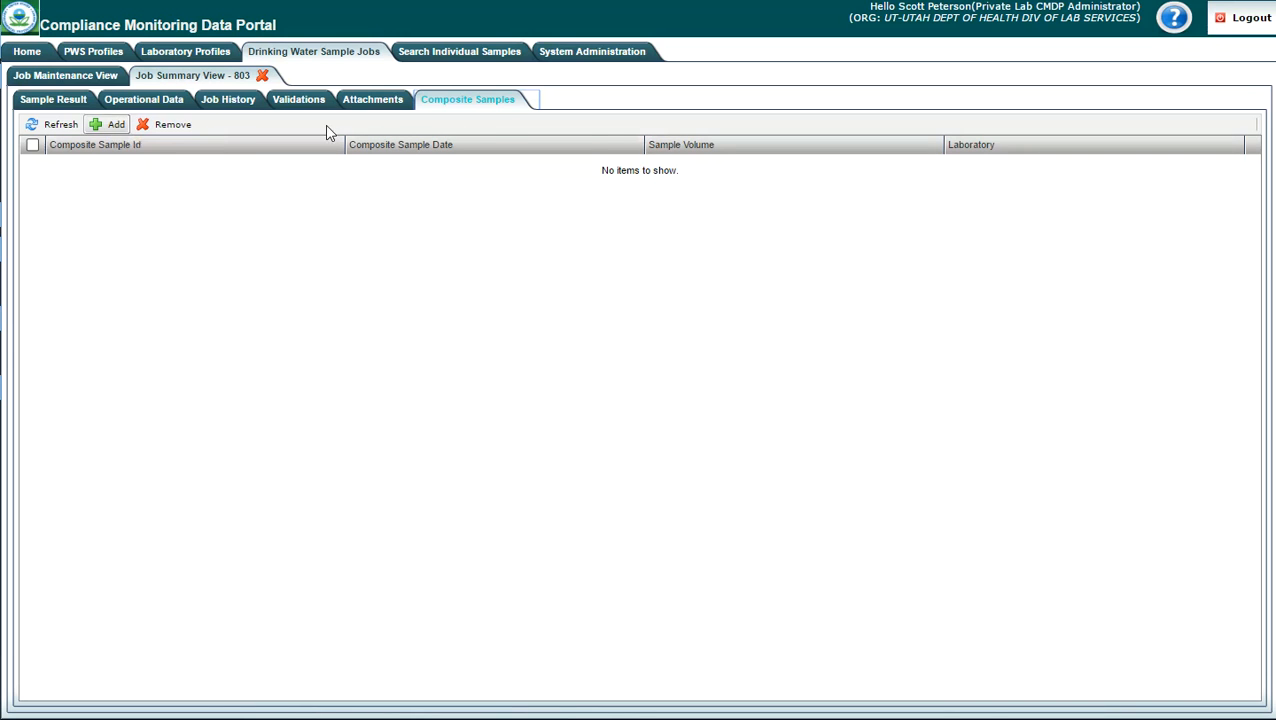
pyautogui.click(110, 130)
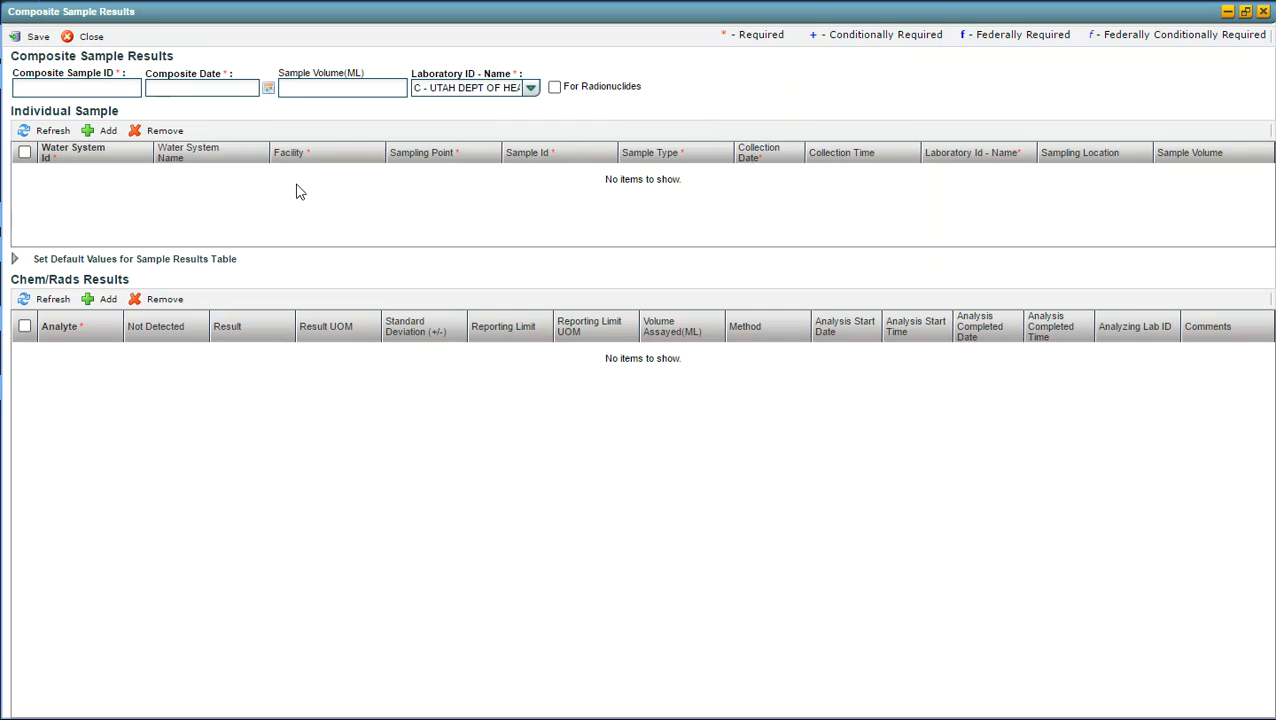
# Step: Enter composite sample ID SRP-CMP-001 and composite date 10/15/2016, and save the record
pyautogui.click(53, 87)
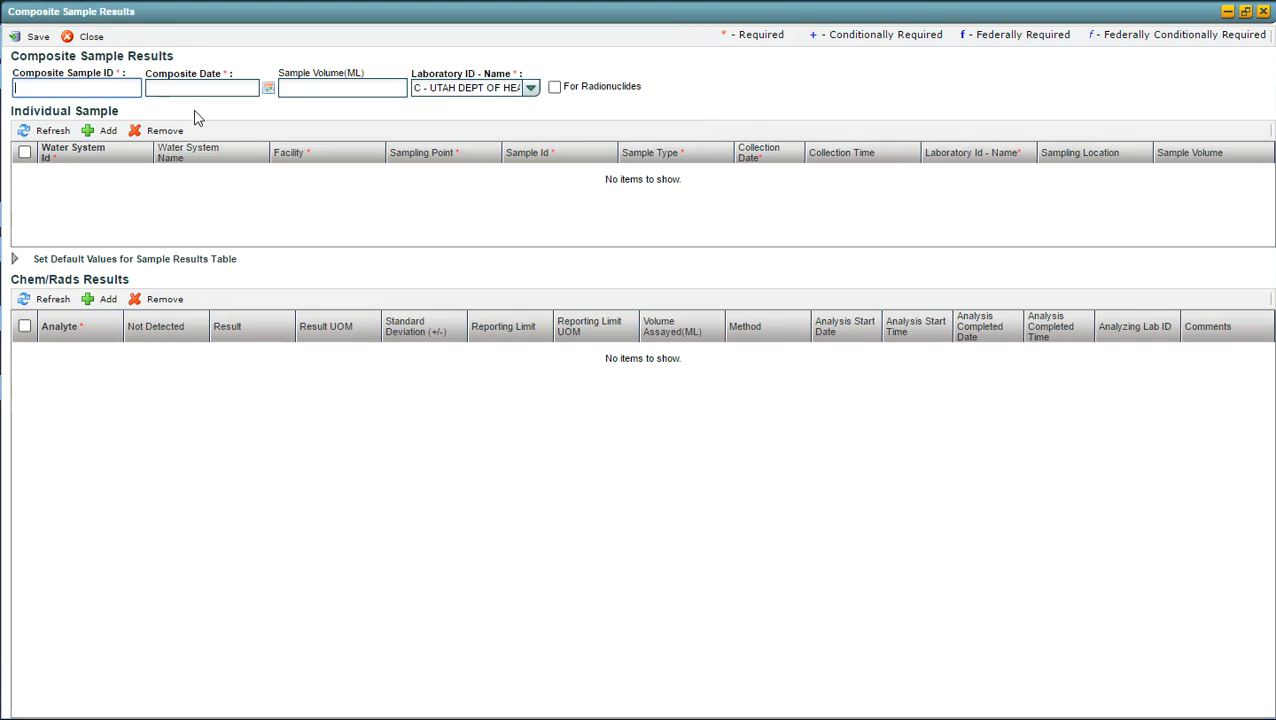
pyautogui.write('SRP-CMP-001')
pyautogui.press('Tab')
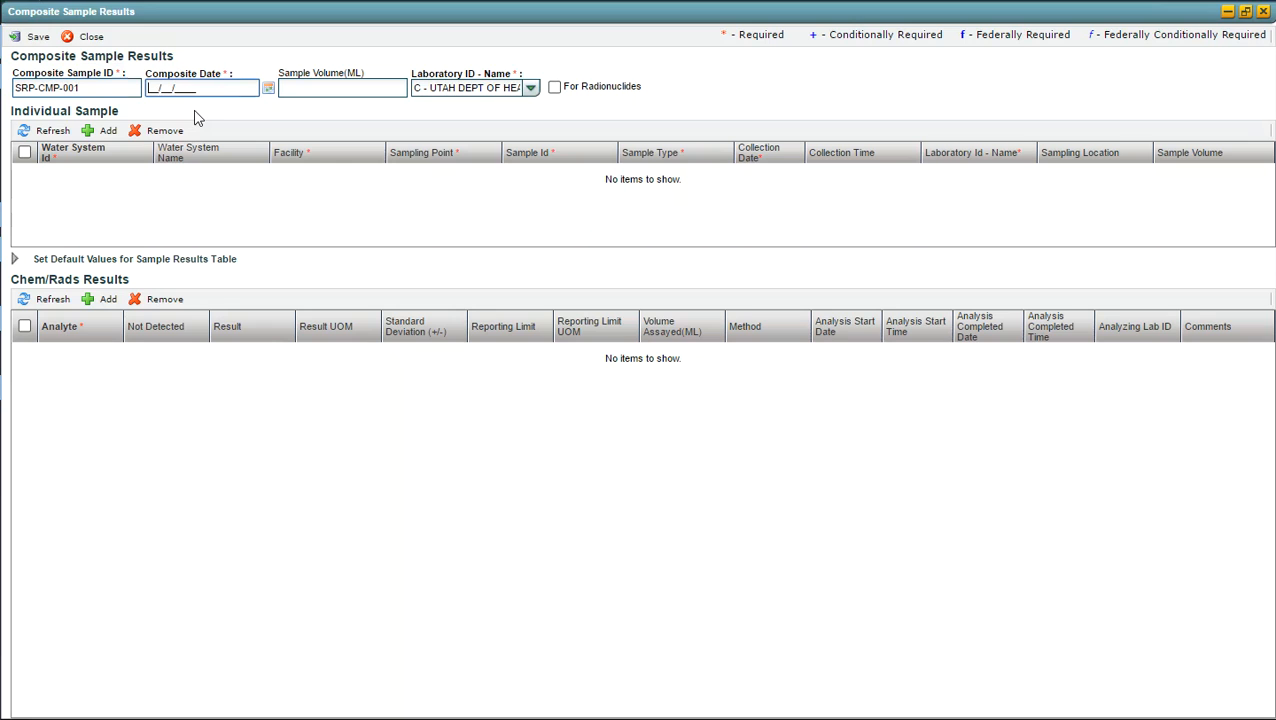
pyautogui.write('10/15/2016')
pyautogui.click(338, 88)
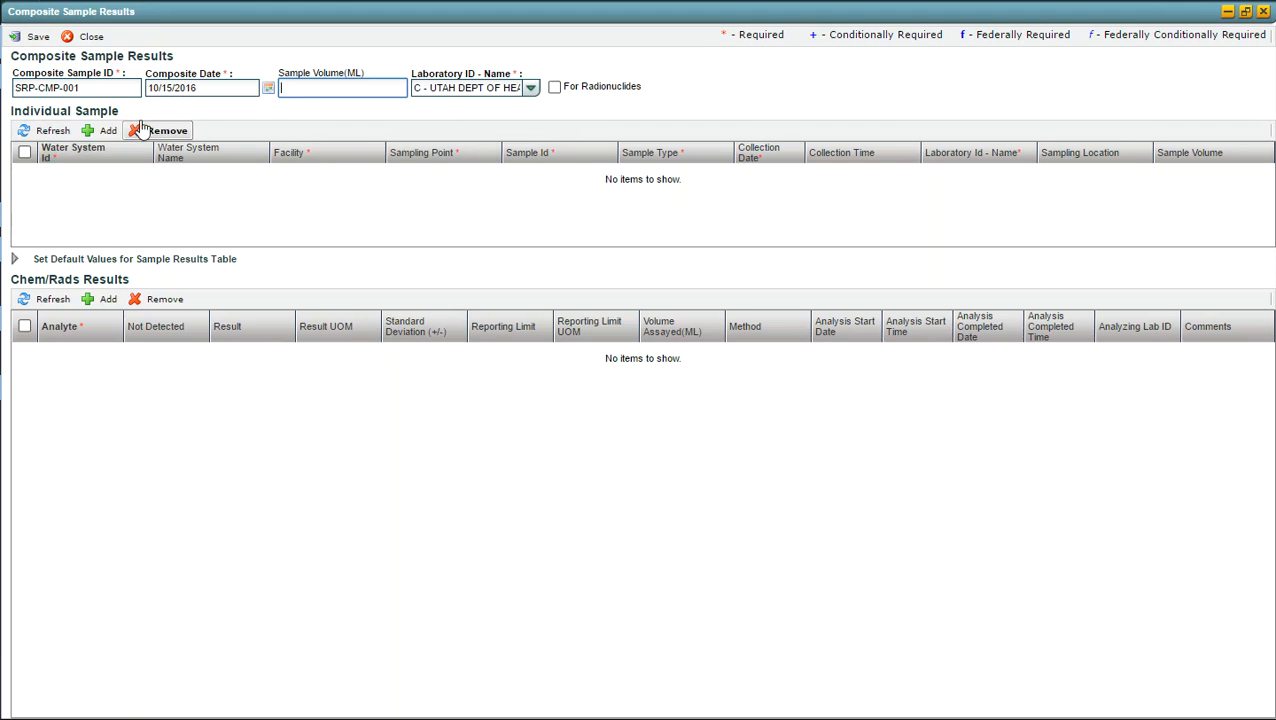
pyautogui.click(36, 37)
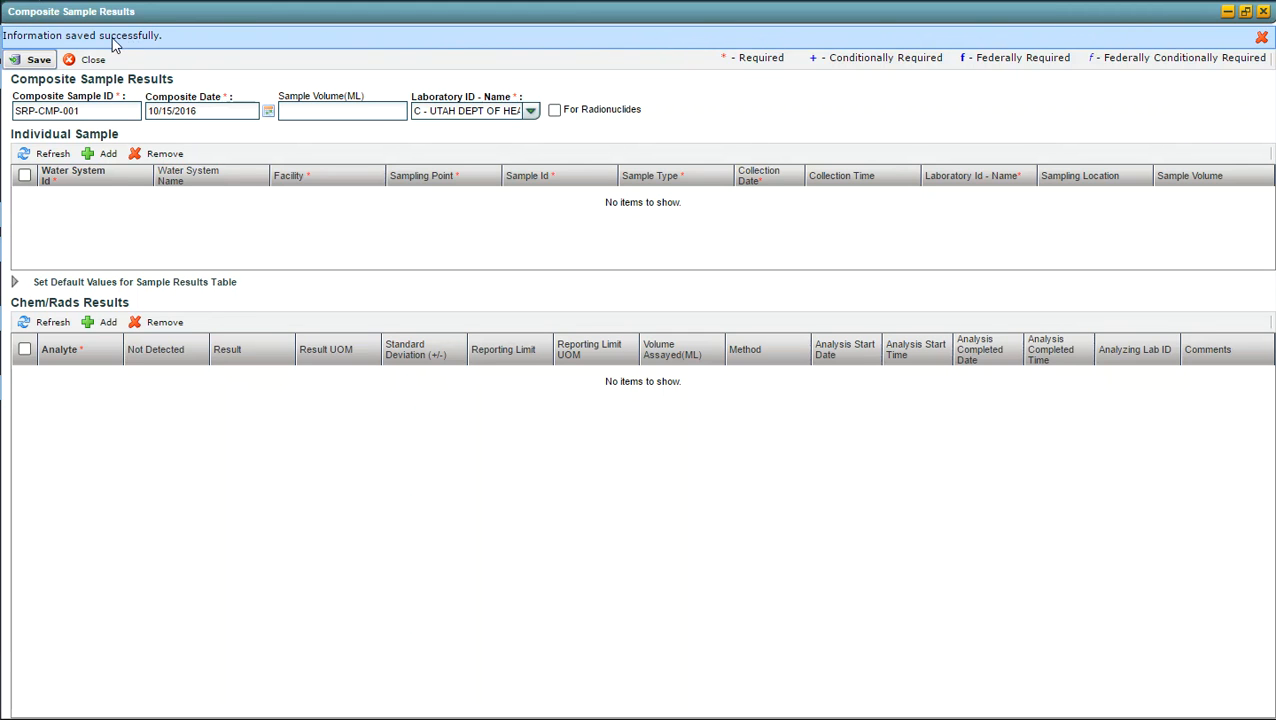
# Step: Add an individual sample and choose water system UTAH01001 by filtering the system names for "beaver city"
pyautogui.click(105, 156)
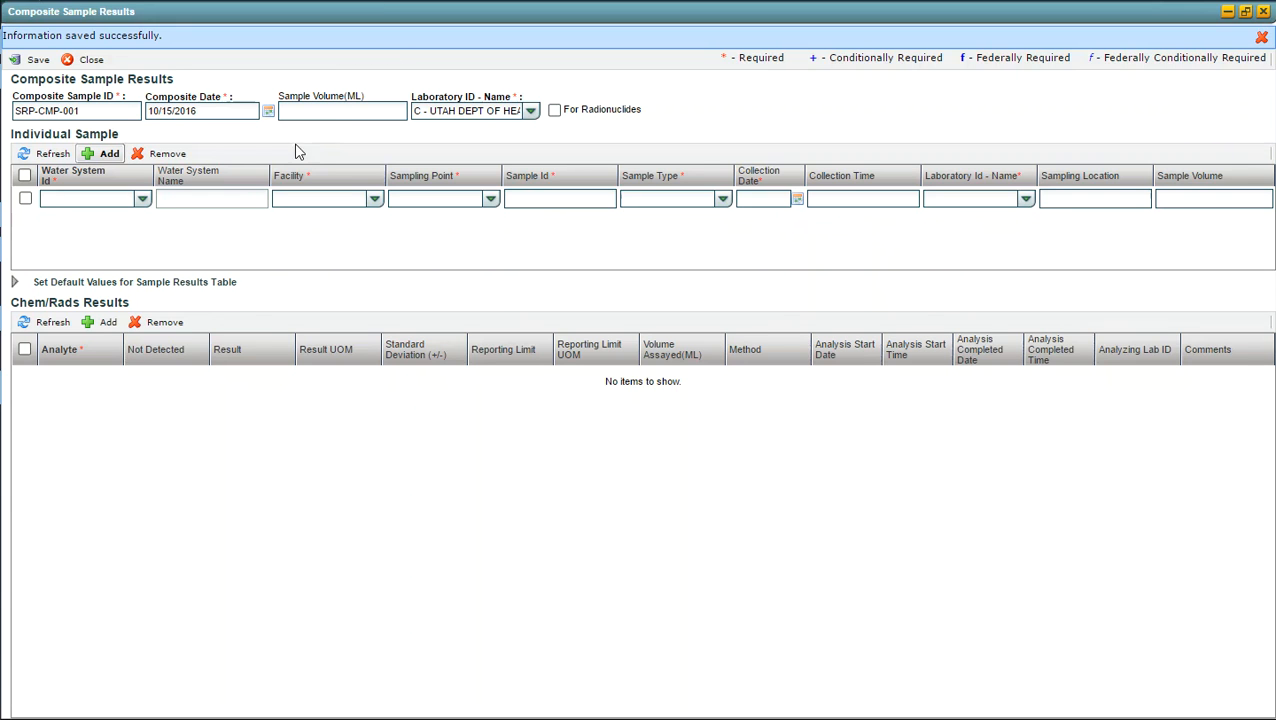
pyautogui.click(143, 200)
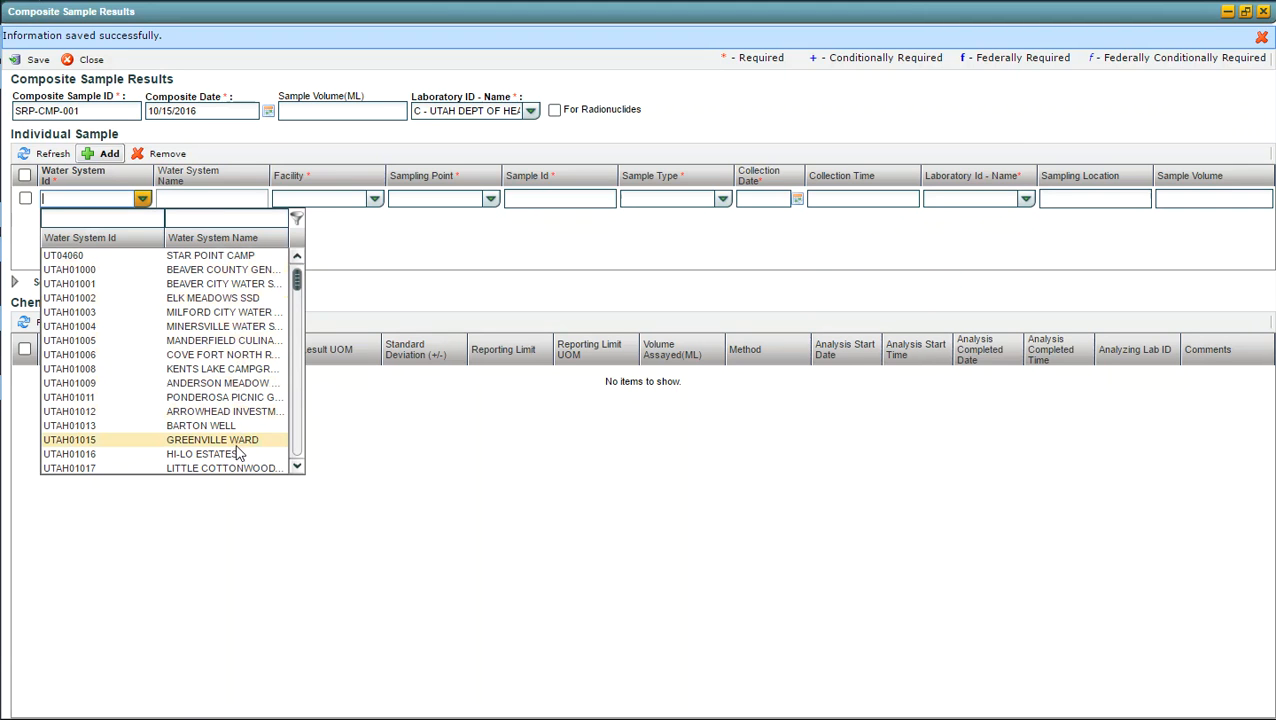
pyautogui.click(177, 220)
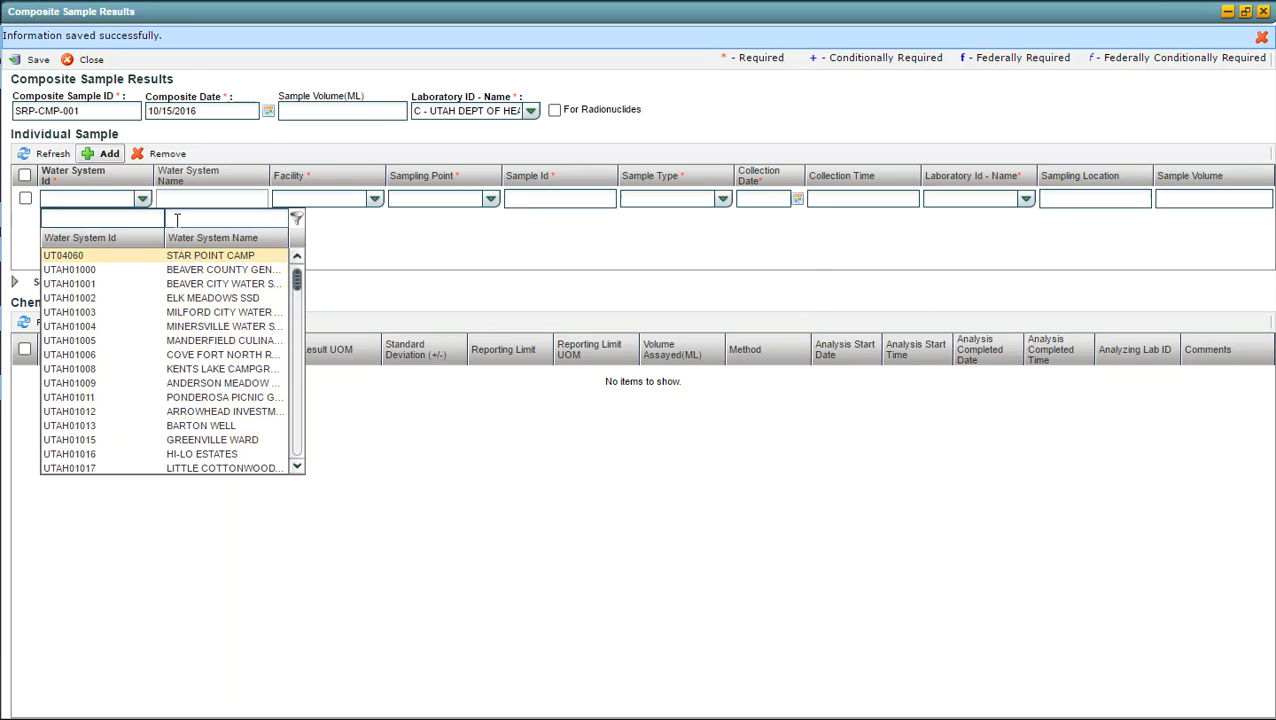
pyautogui.write('beaver')
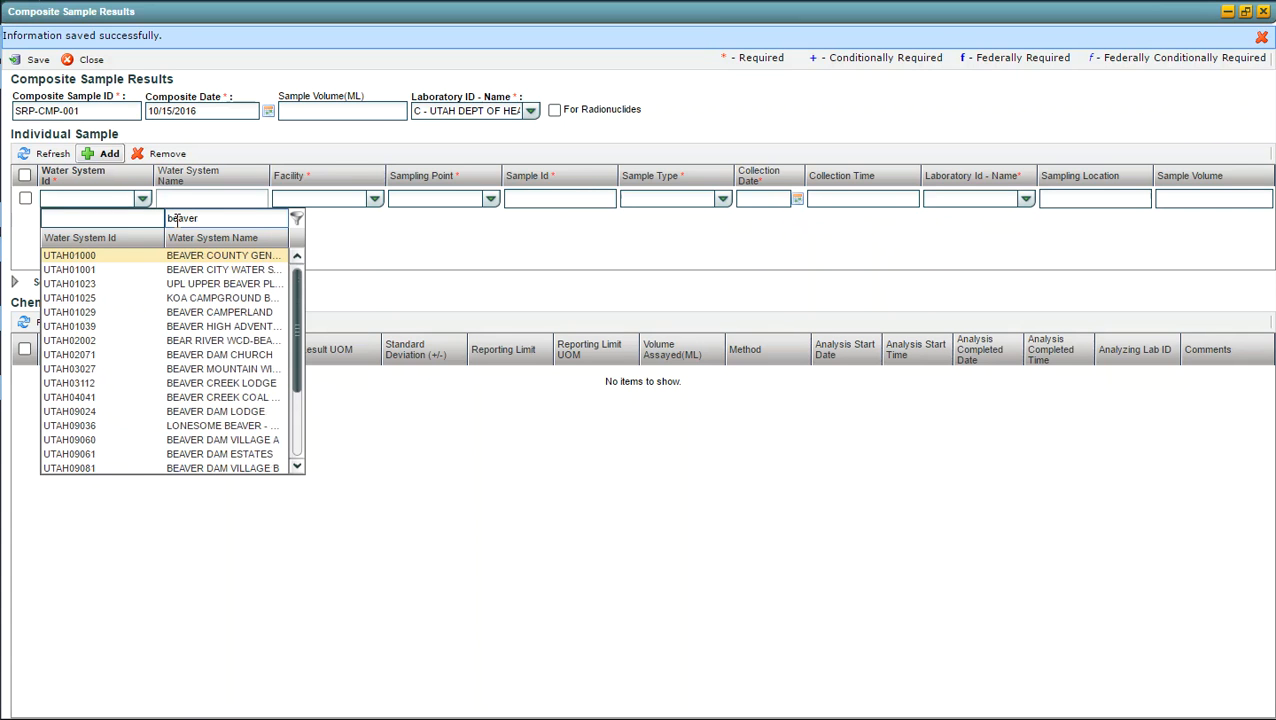
pyautogui.write(' city')
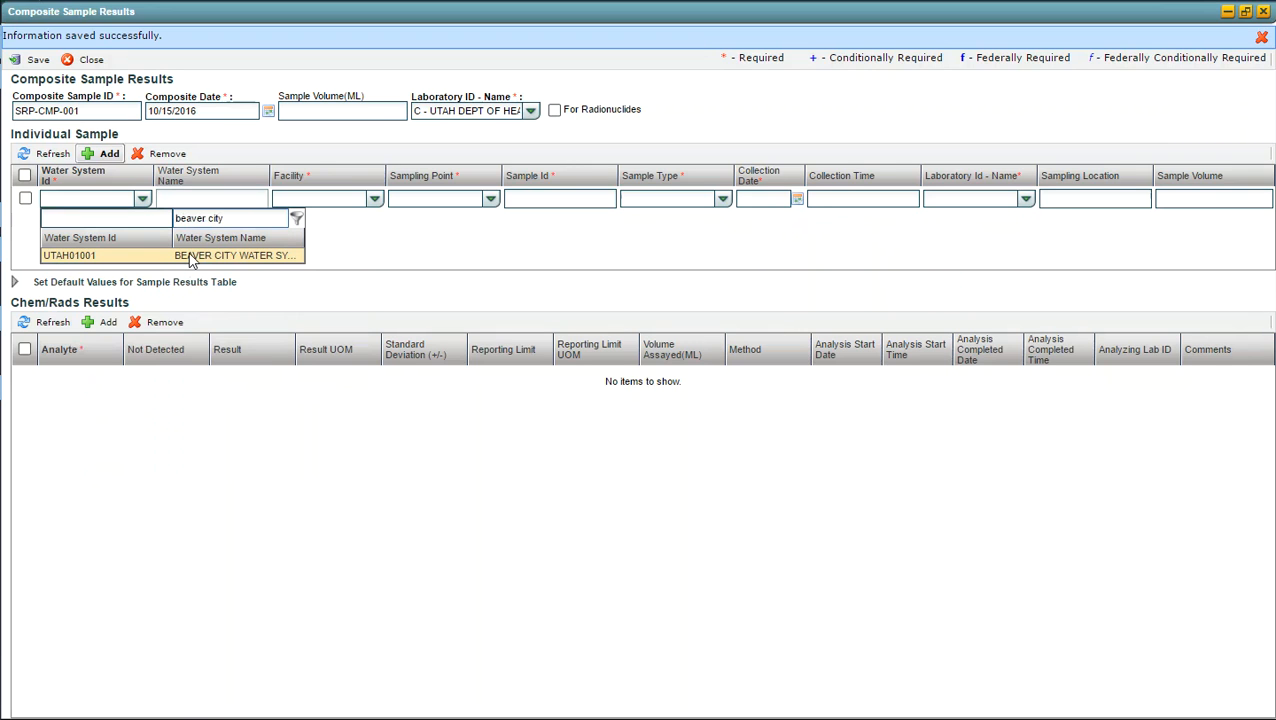
pyautogui.click(191, 258)
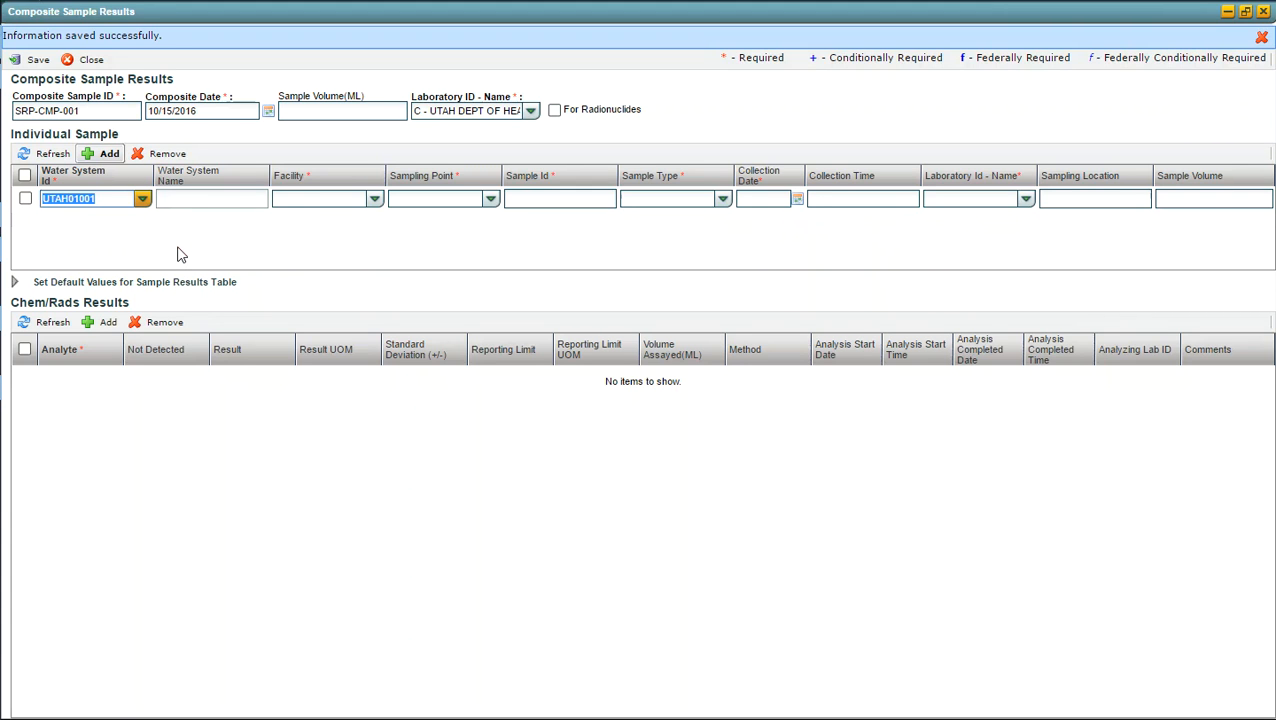
# Step: Set the individual sample's facility to TP001 - Baker Canyon Springs Chlorinator 1 and its sampling point to TP001
pyautogui.click(375, 200)
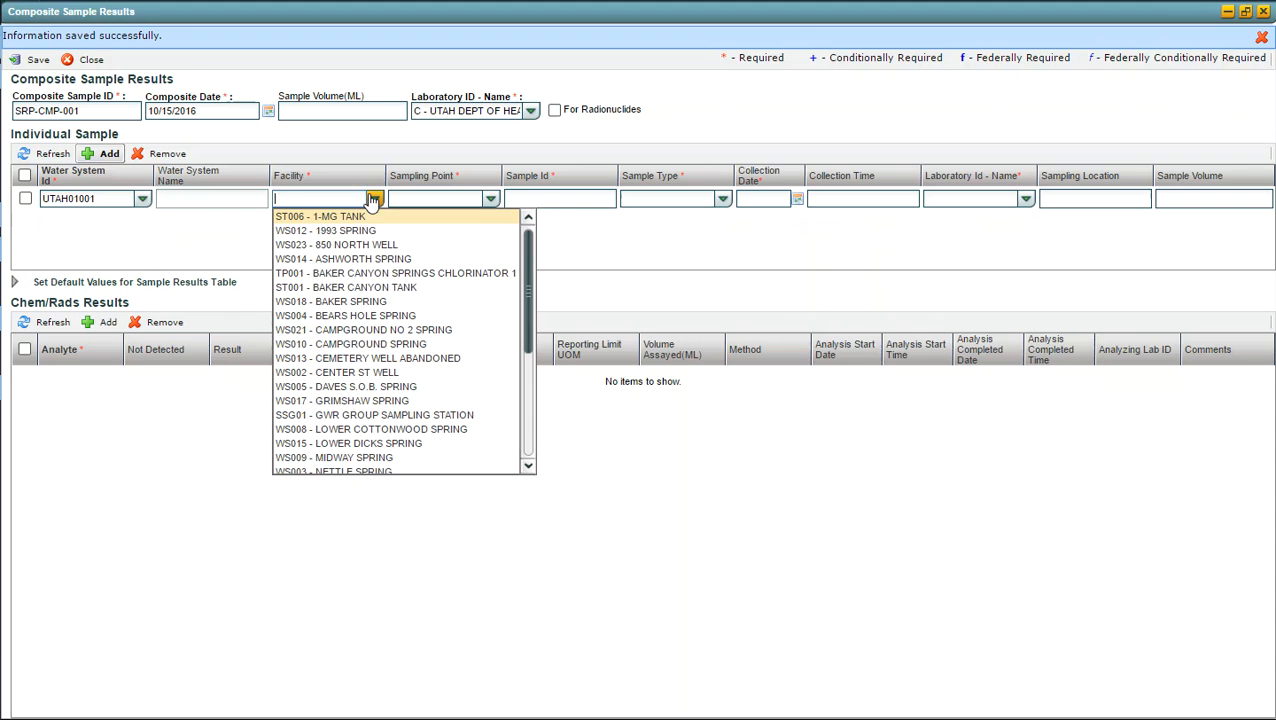
pyautogui.click(336, 273)
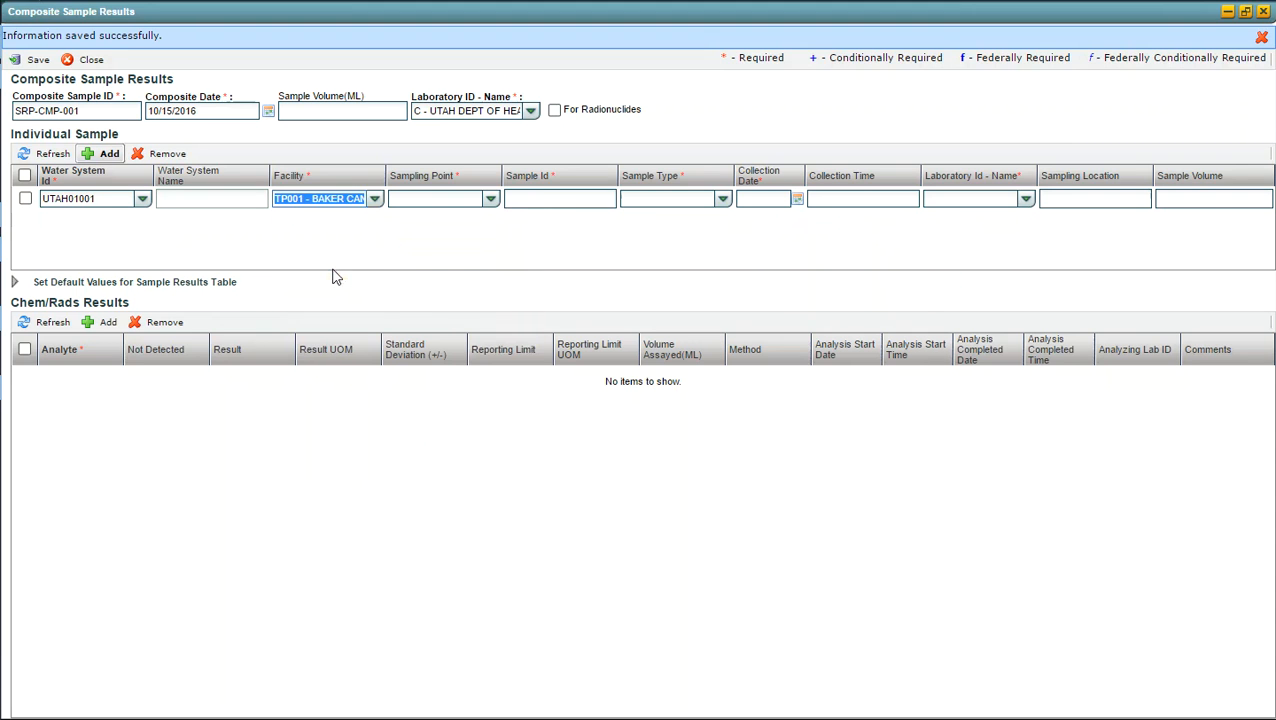
pyautogui.click(490, 199)
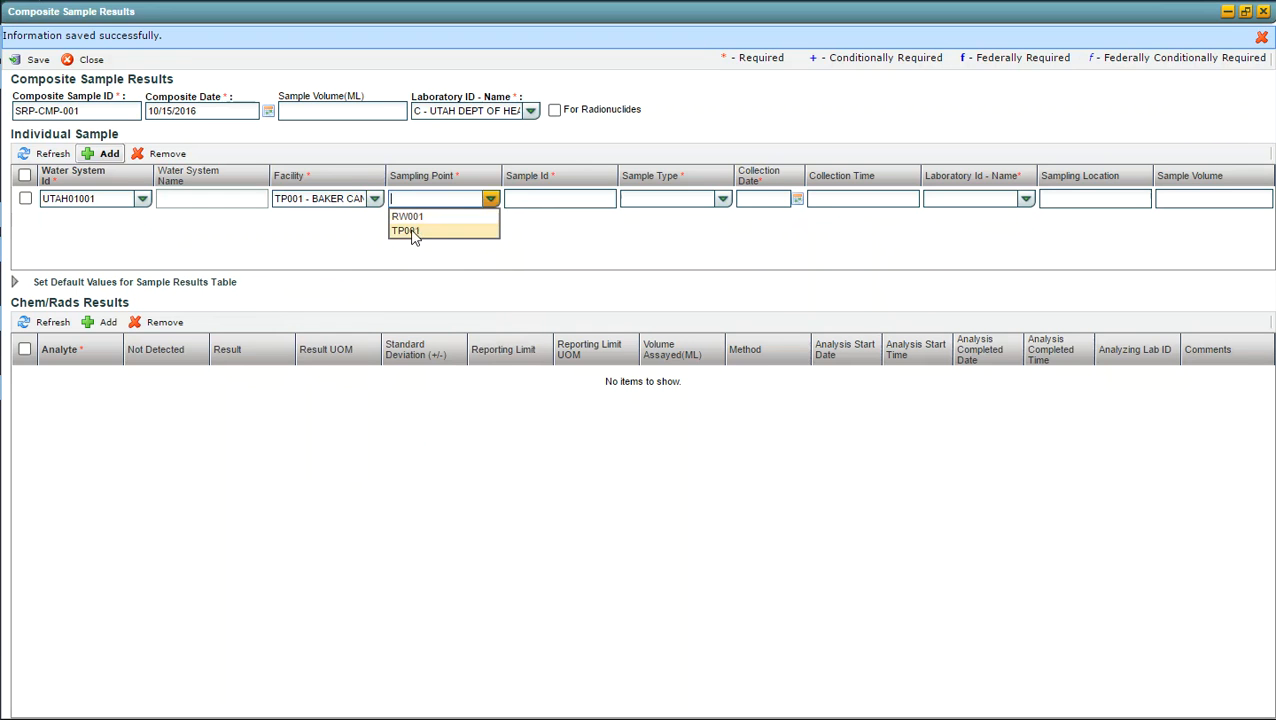
pyautogui.click(416, 231)
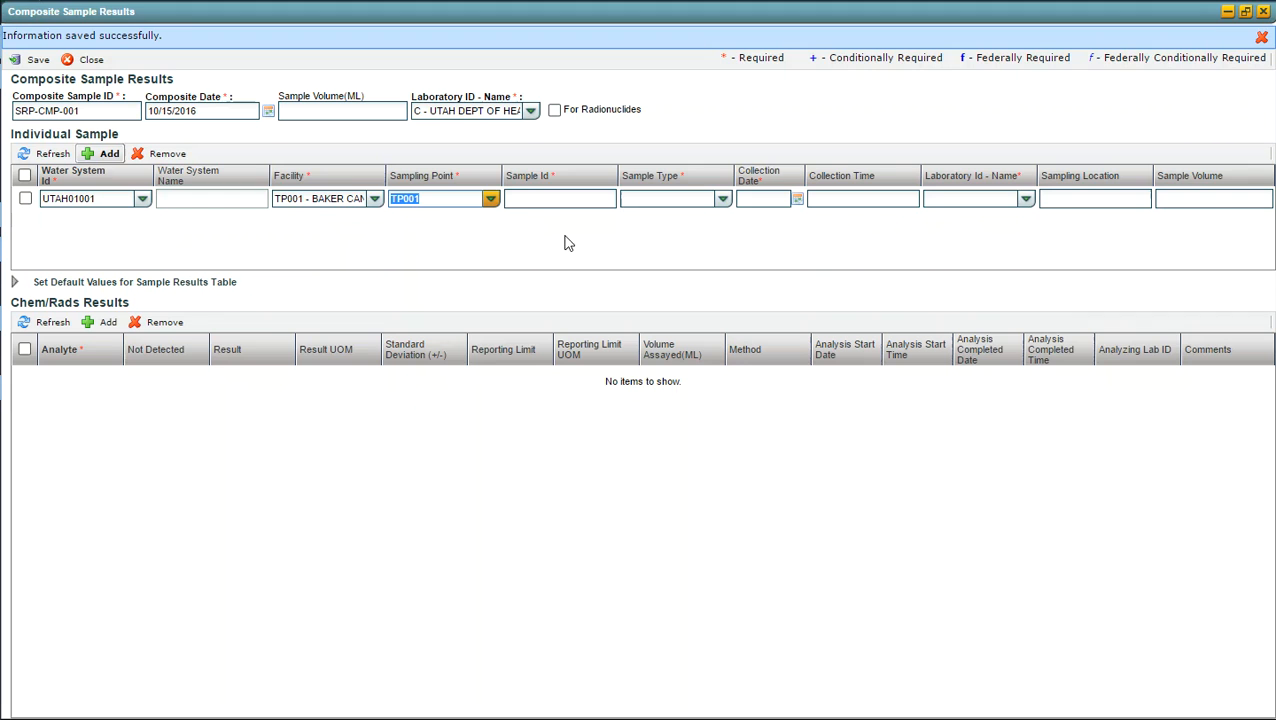
# Step: Enter sample ID SRP-CMP-001-01 for the individual sample and set its sample type to Routine
pyautogui.click(532, 196)
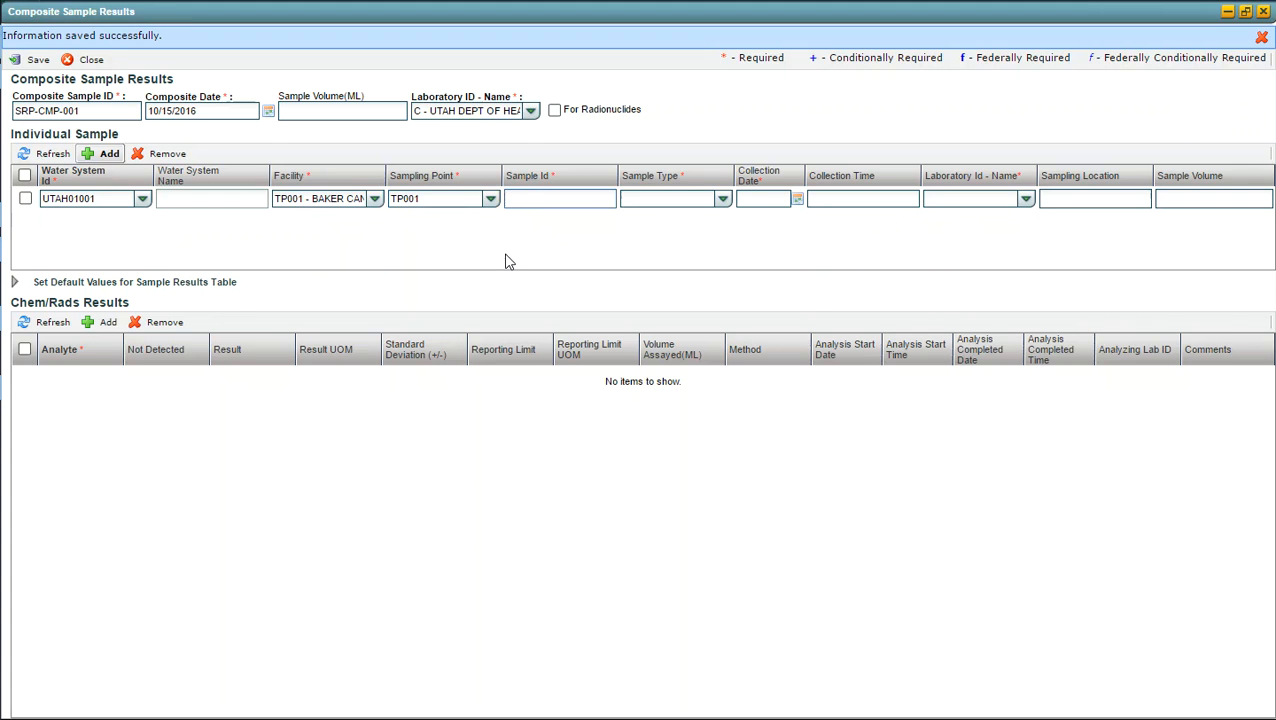
pyautogui.write('SRP-CMP-001-01')
pyautogui.press('Tab')
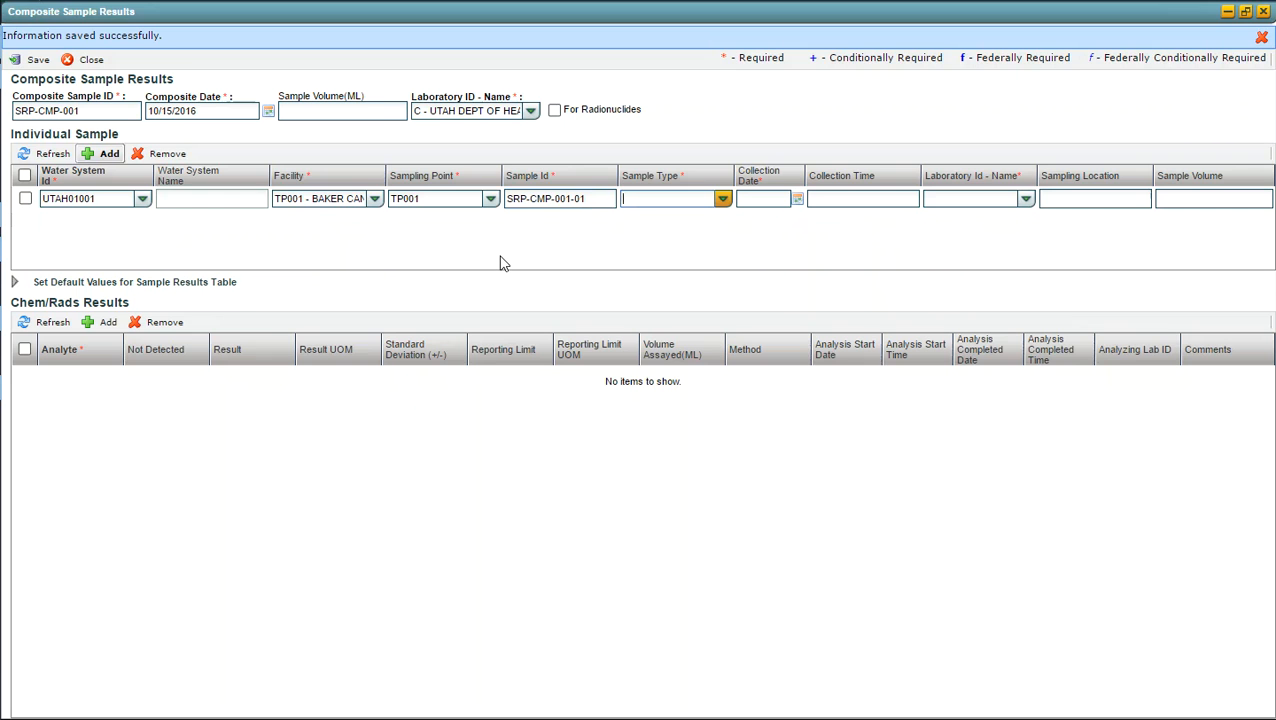
pyautogui.write('R')
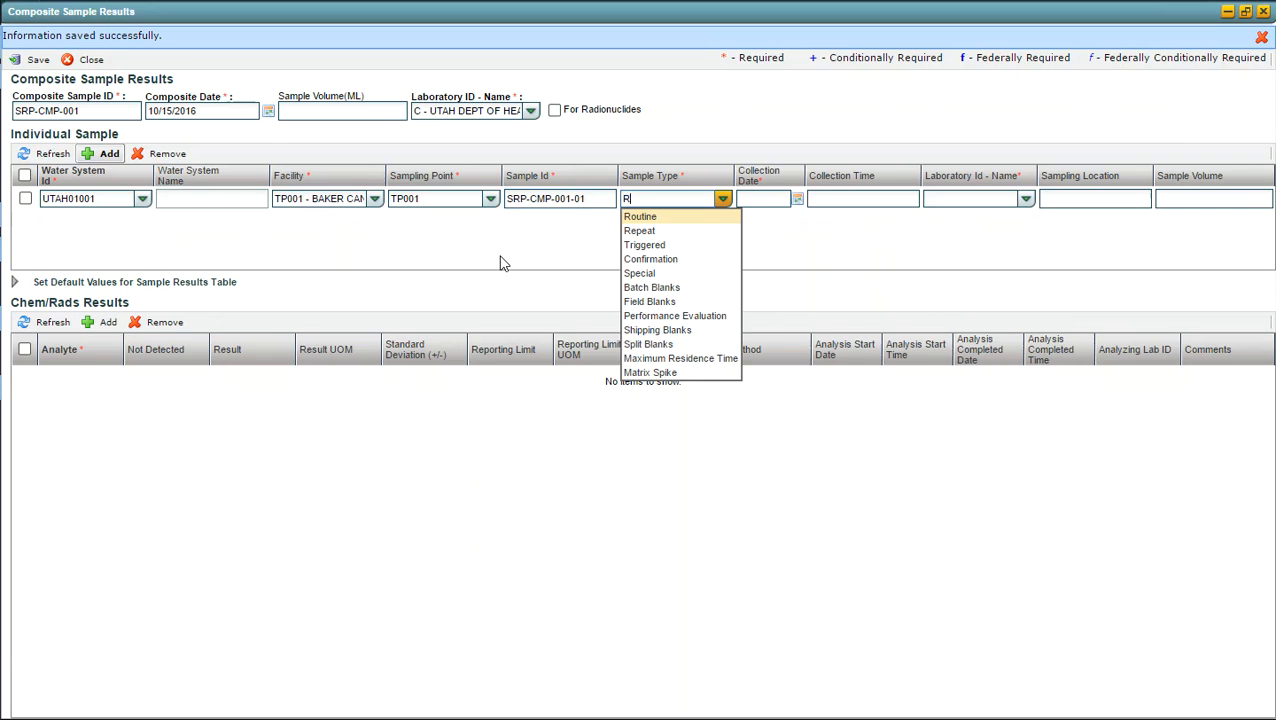
pyautogui.press('Return')
pyautogui.press('Tab')
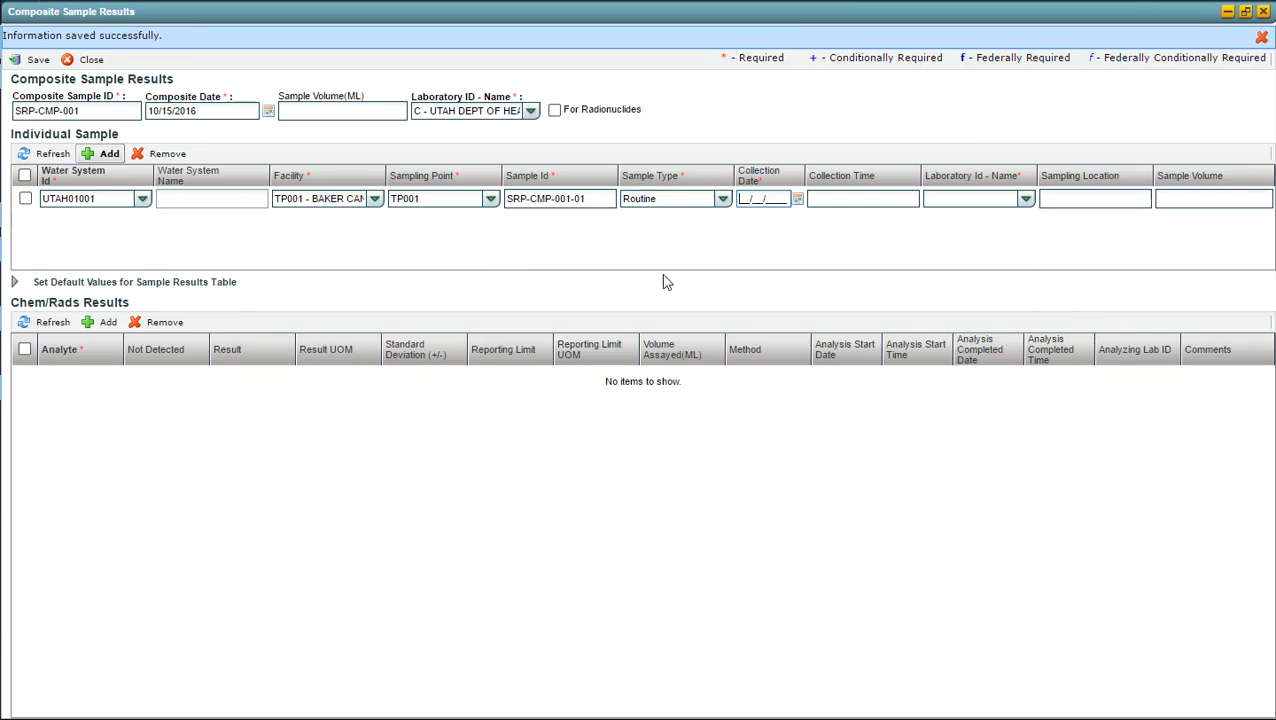
# Step: Set the collection date to 10/08/2016 and the laboratory to C, Utah Dept of Health Div of Lab Services, and save
pyautogui.write('10/08/2016')
pyautogui.press('Tab')
pyautogui.press('Tab')
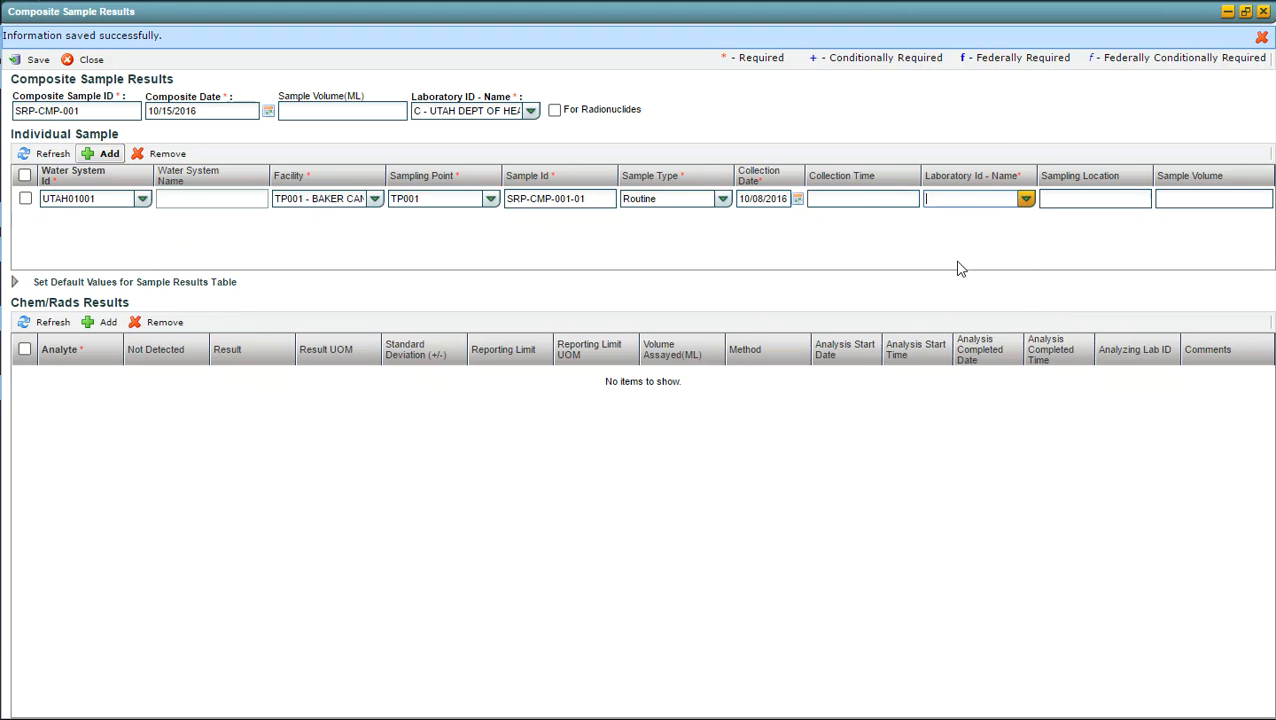
pyautogui.click(1026, 200)
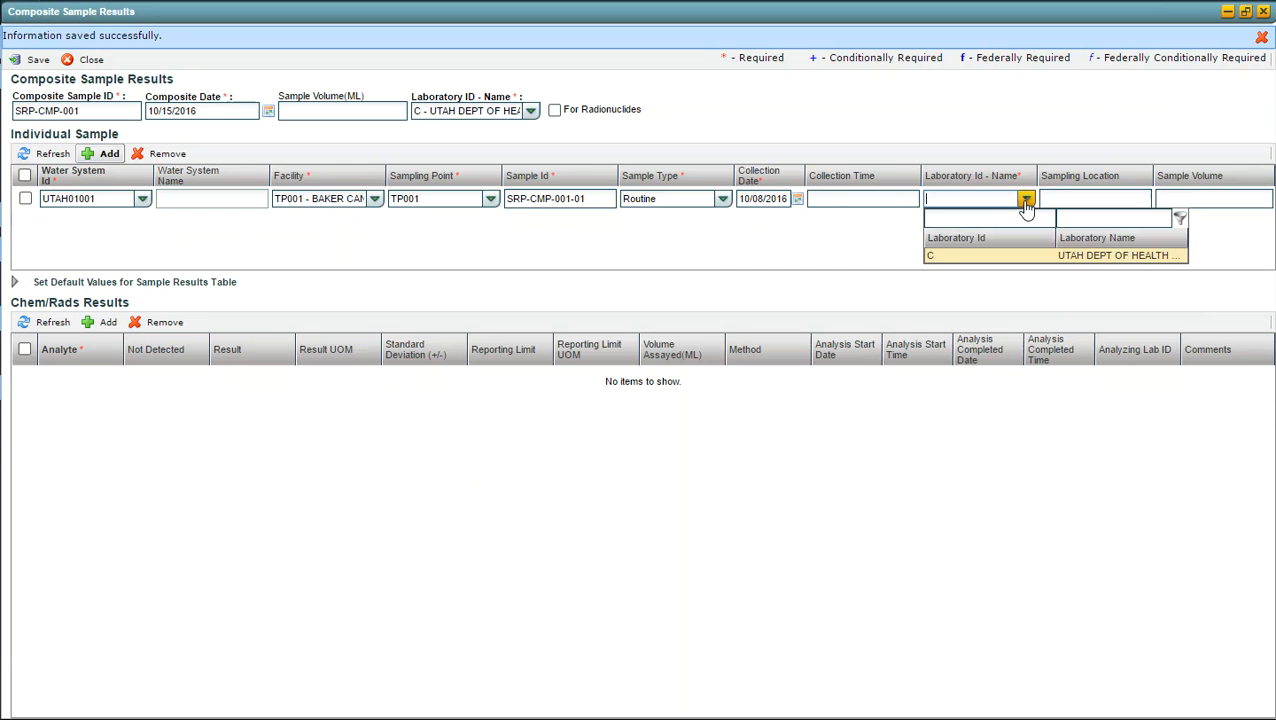
pyautogui.click(930, 257)
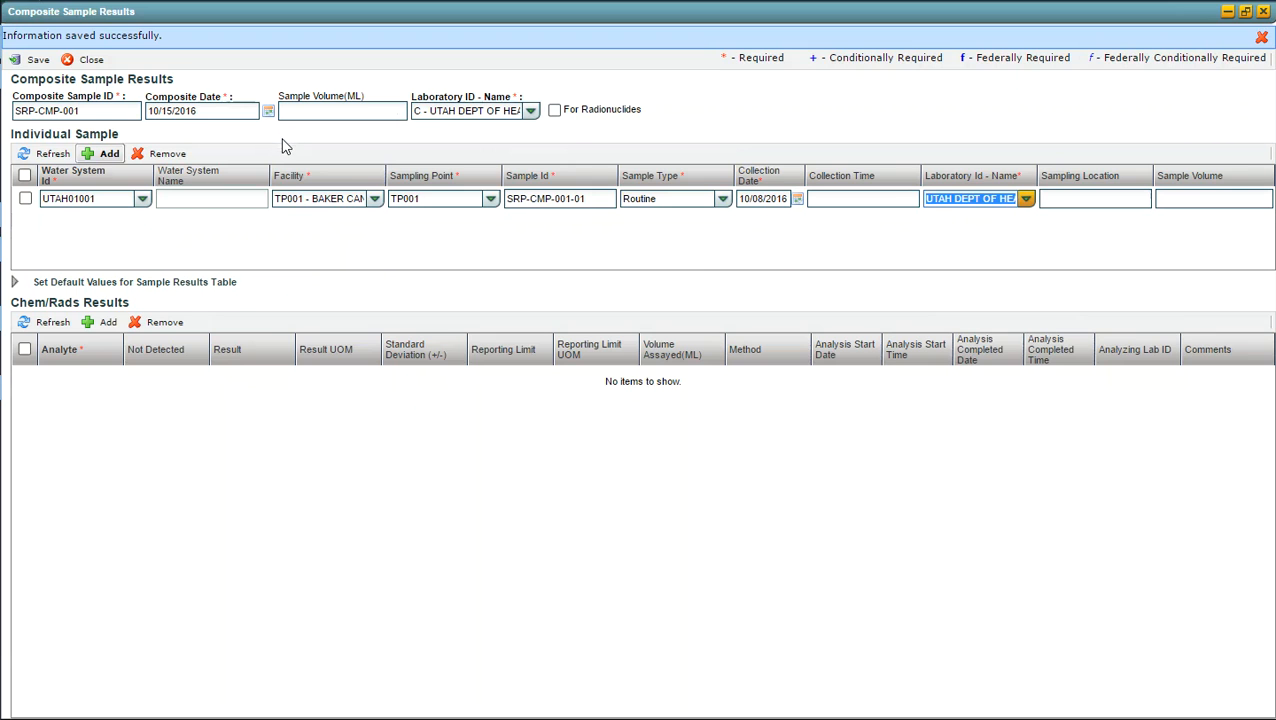
pyautogui.click(38, 62)
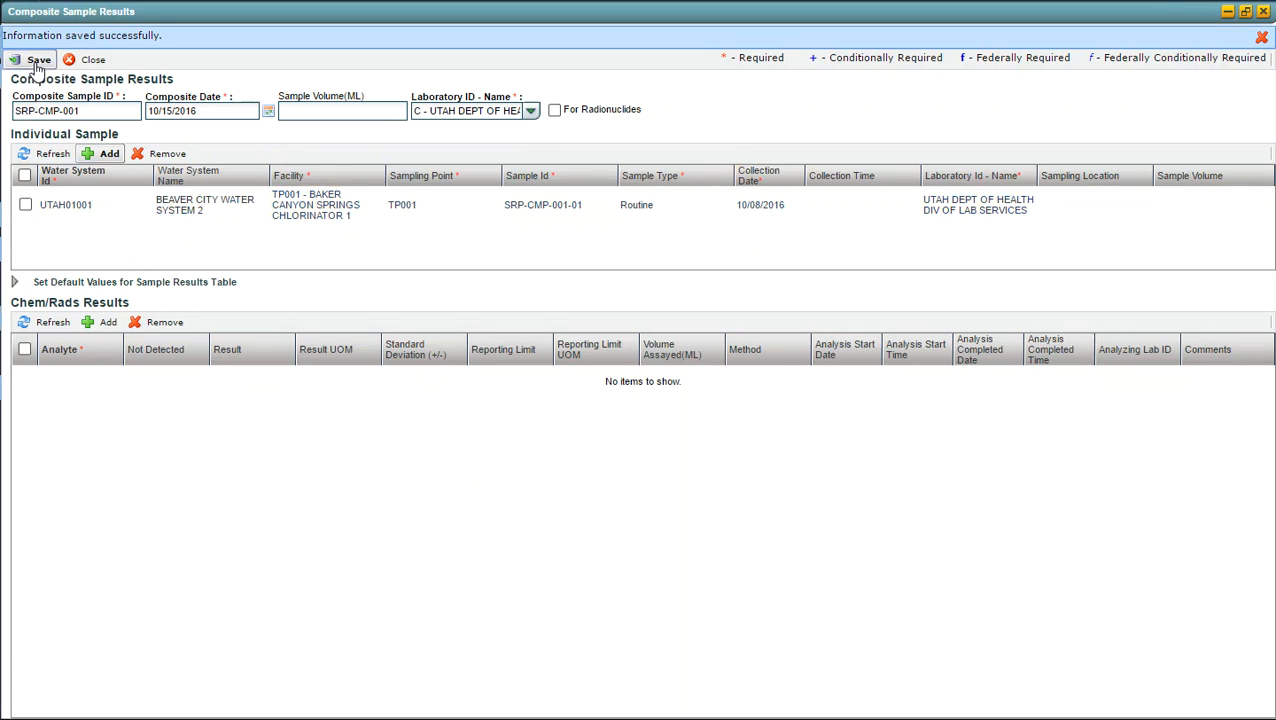
# Step: Add a second individual sample and choose water system UTAH01001 by filtering the system names for "beaver cit"
pyautogui.click(104, 155)
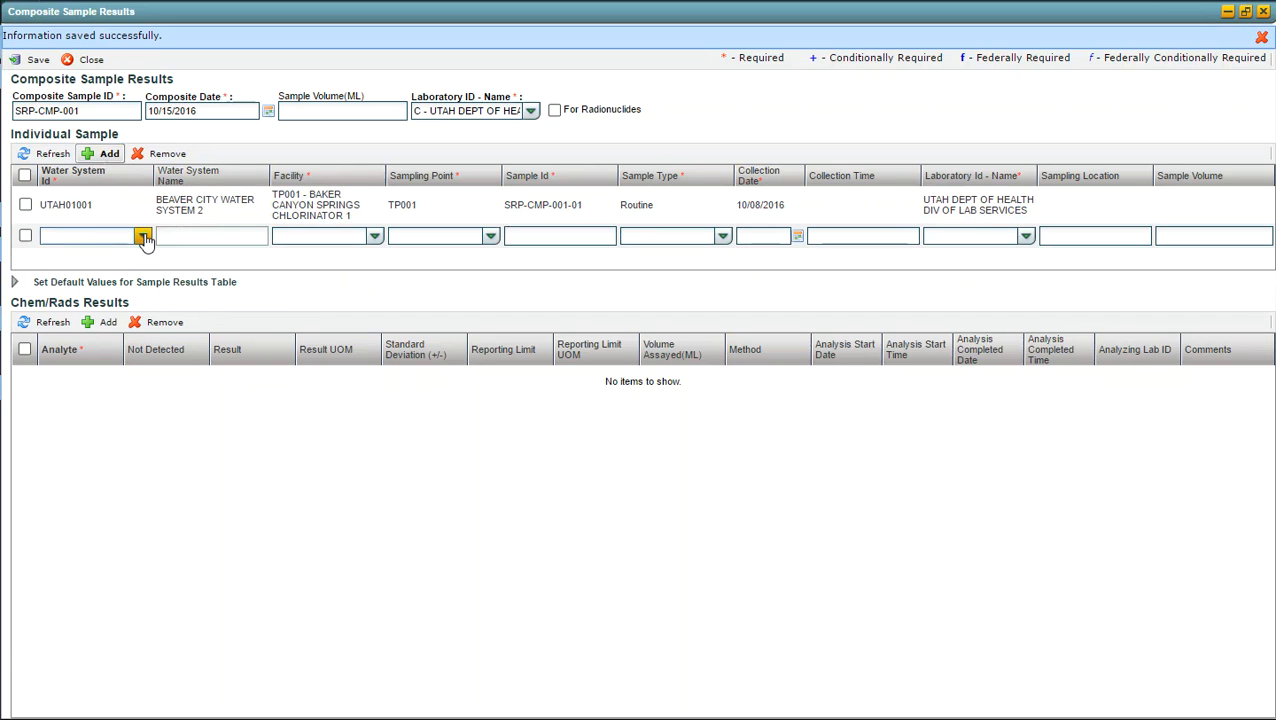
pyautogui.click(143, 237)
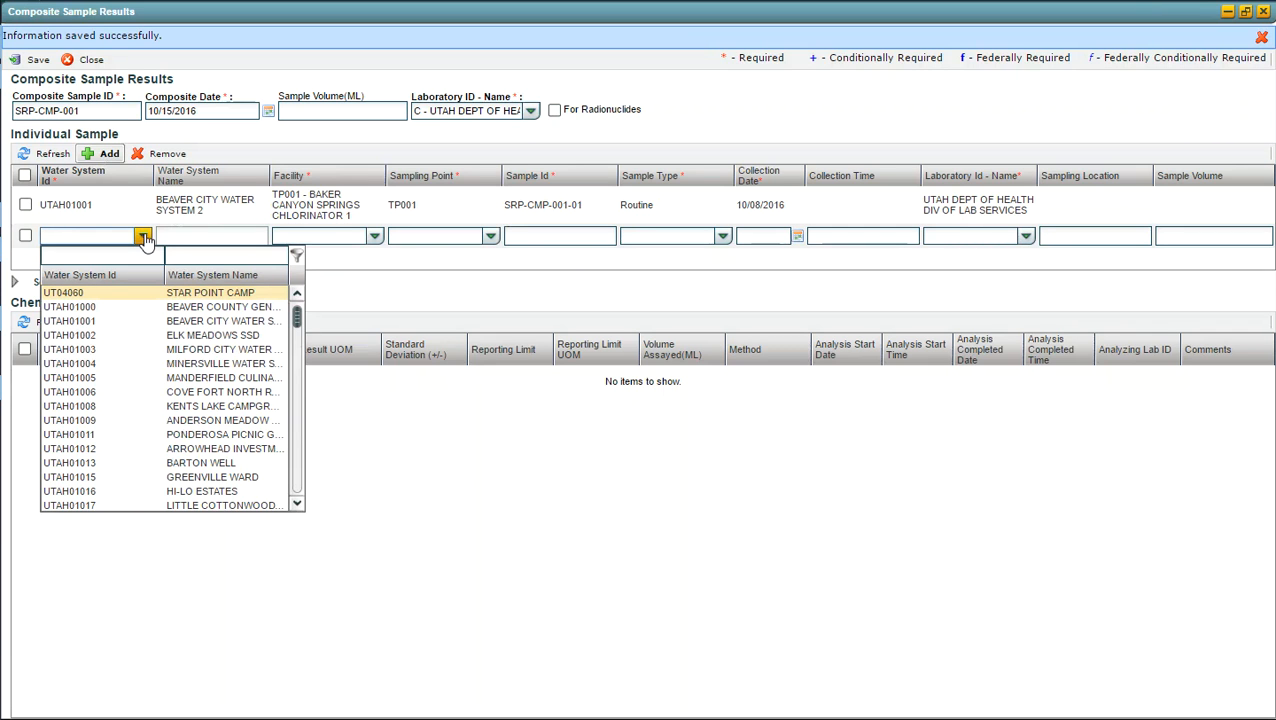
pyautogui.click(195, 254)
pyautogui.write('beav')
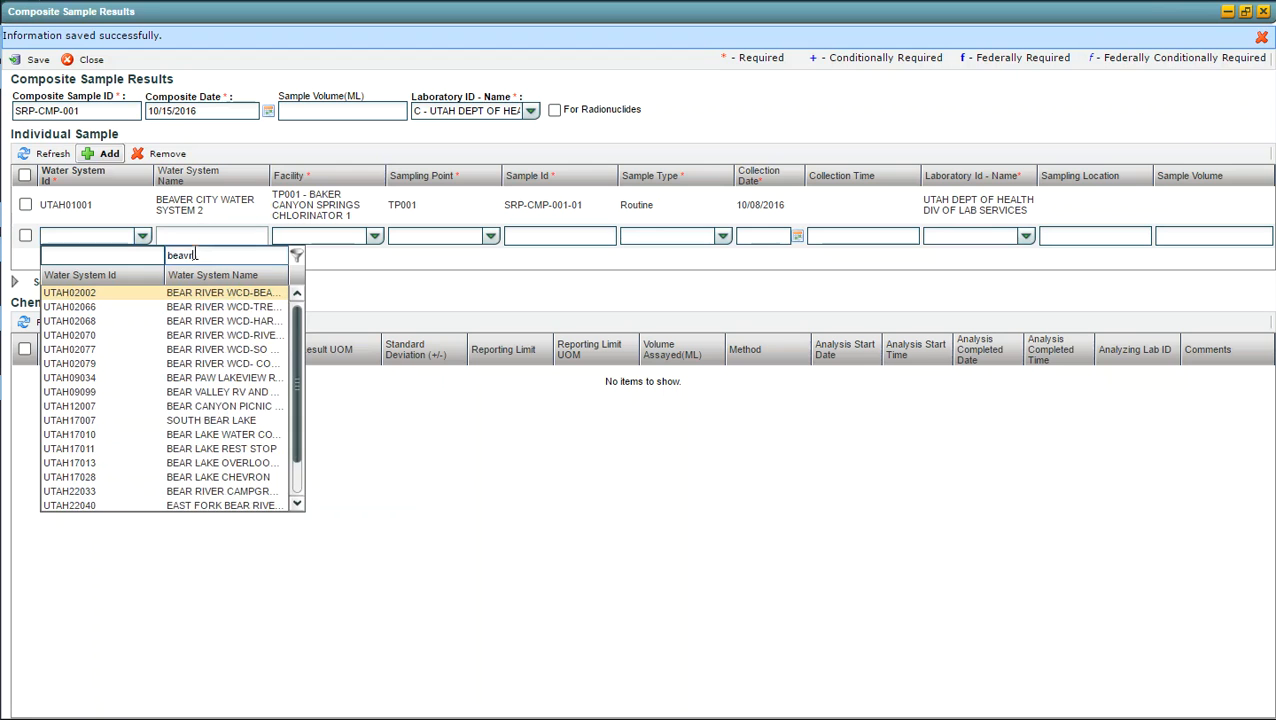
pyautogui.write('er ci')
pyautogui.press('BackSpace')
pyautogui.press('BackSpace')
pyautogui.press('BackSpace')
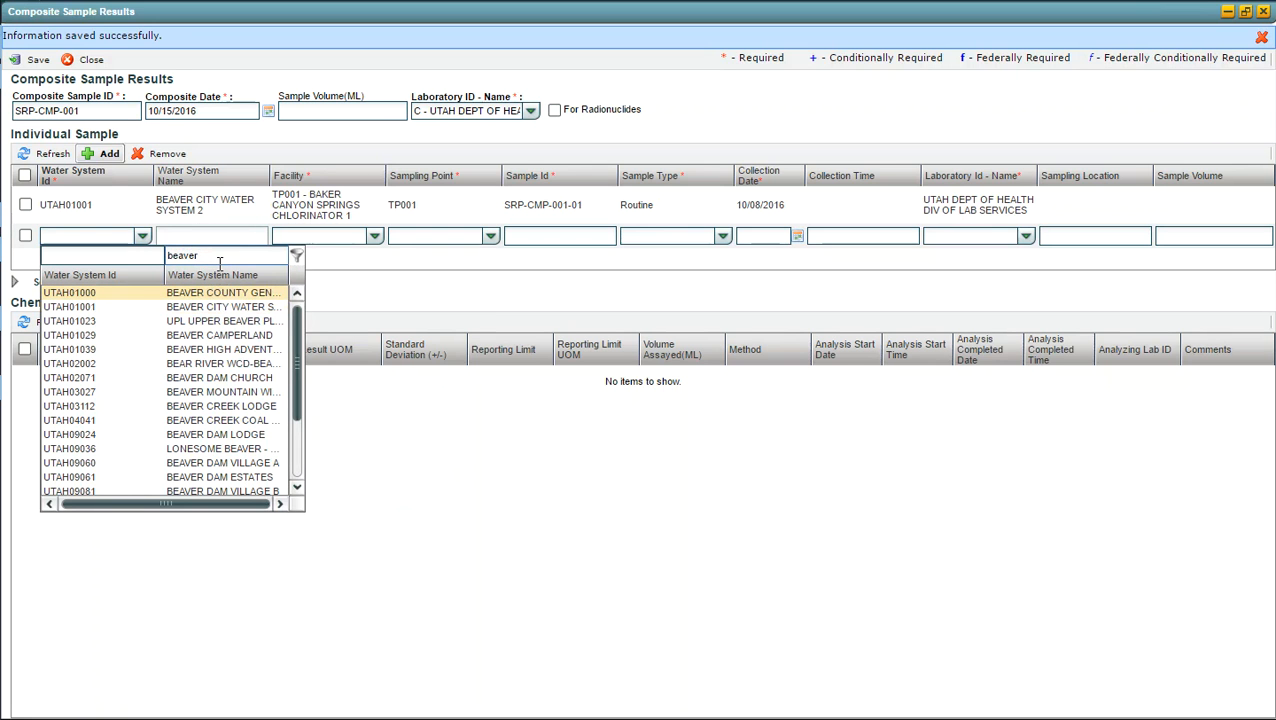
pyautogui.write('cit')
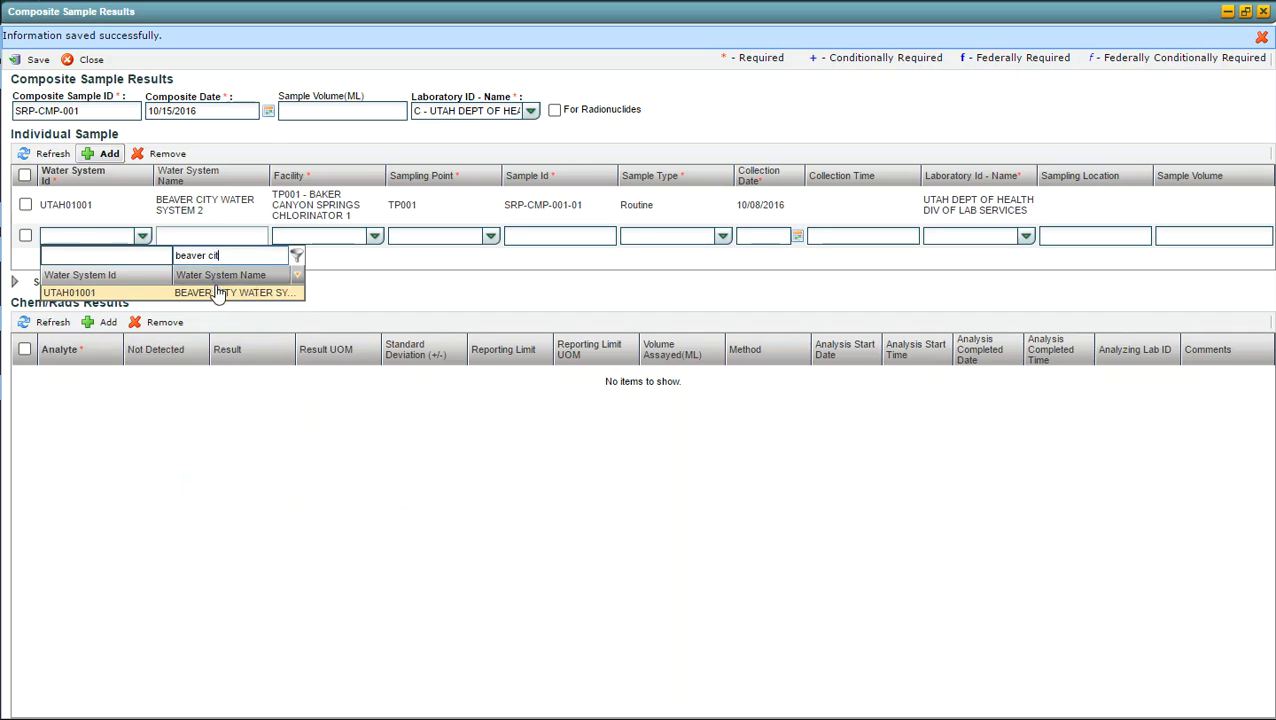
pyautogui.click(217, 290)
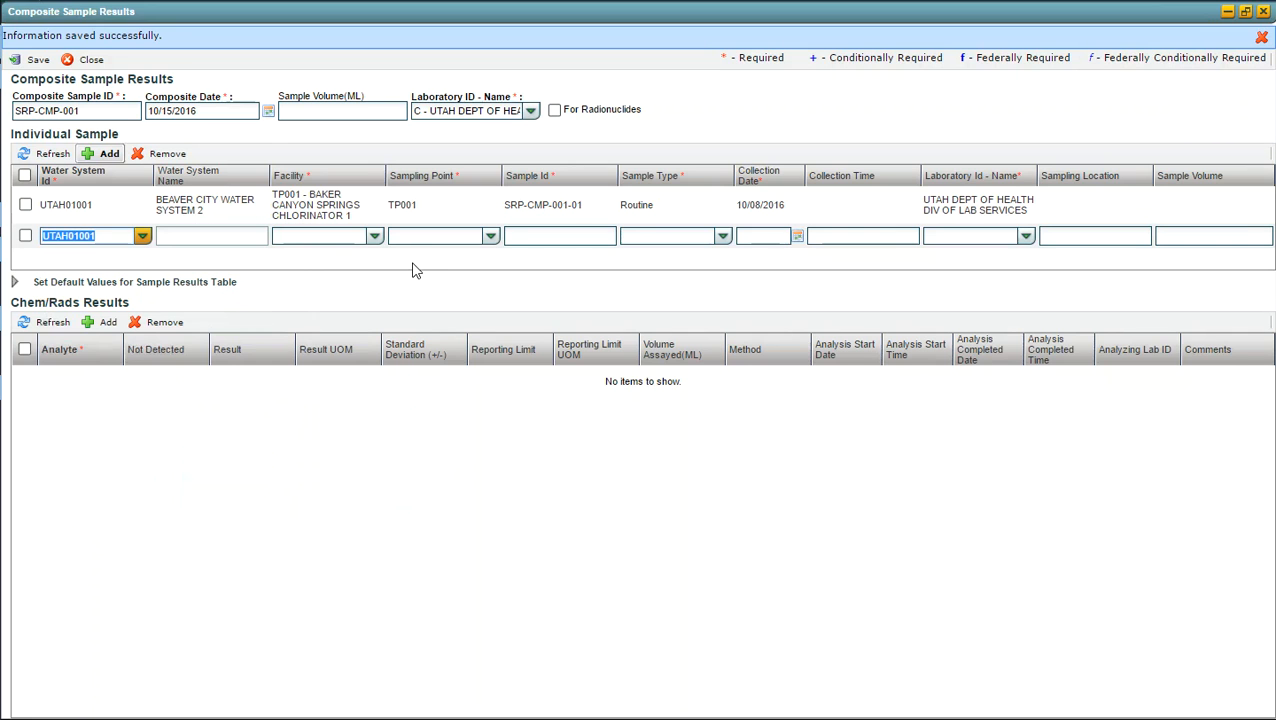
# Step: Set the second sample's facility to SS943 - Sampling Station - 01, 03-10, 12, 14-18 and its sampling point to SS943
pyautogui.click(374, 237)
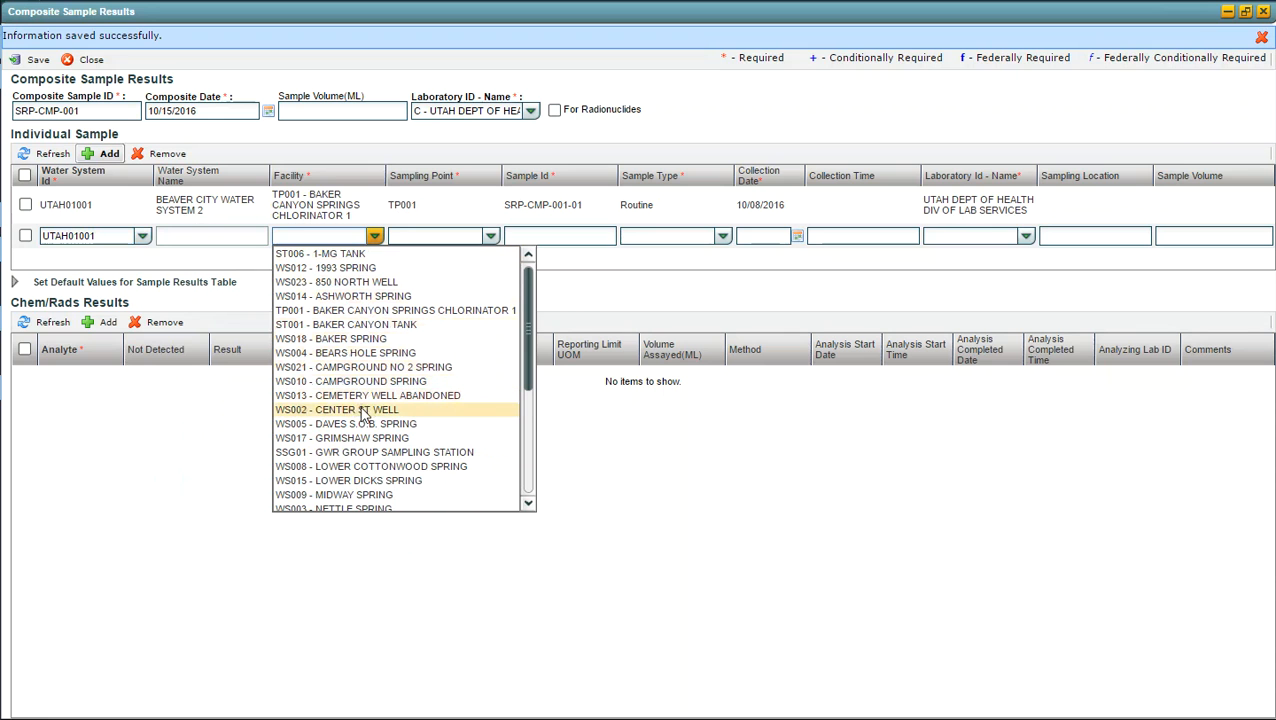
pyautogui.scroll(-3, 360, 448)
pyautogui.scroll(-2, 360, 450)
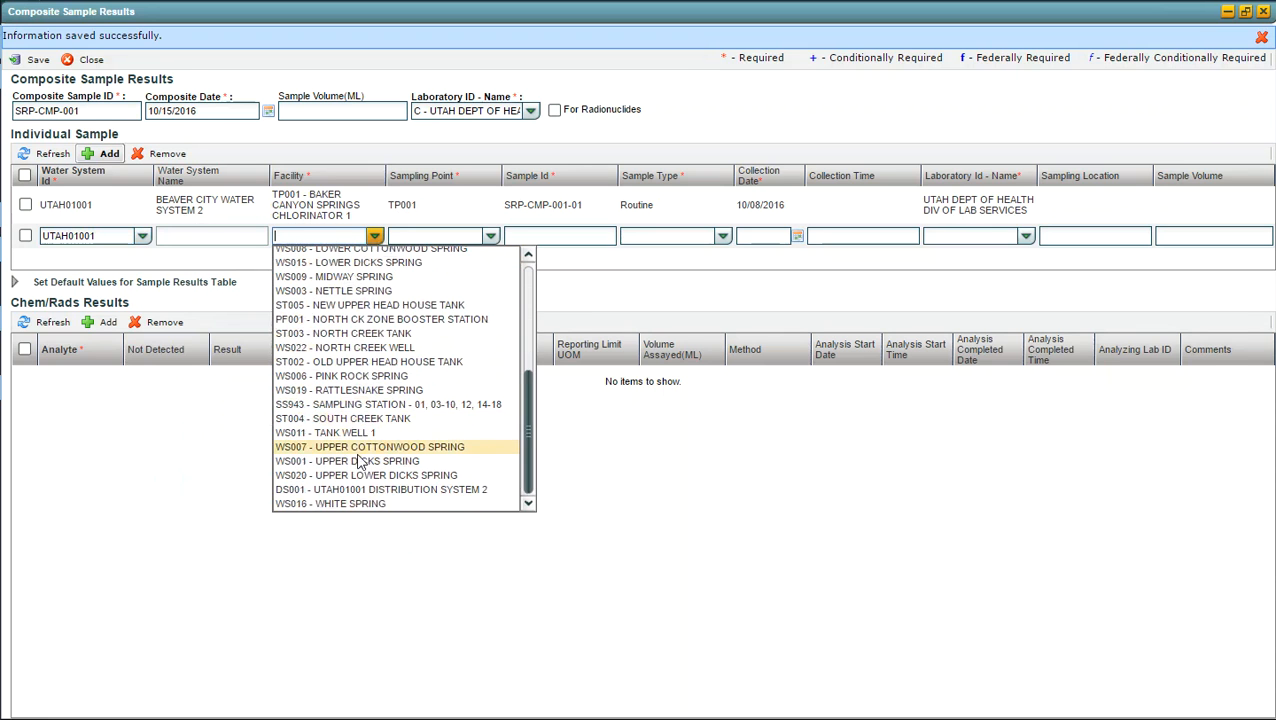
pyautogui.click(322, 405)
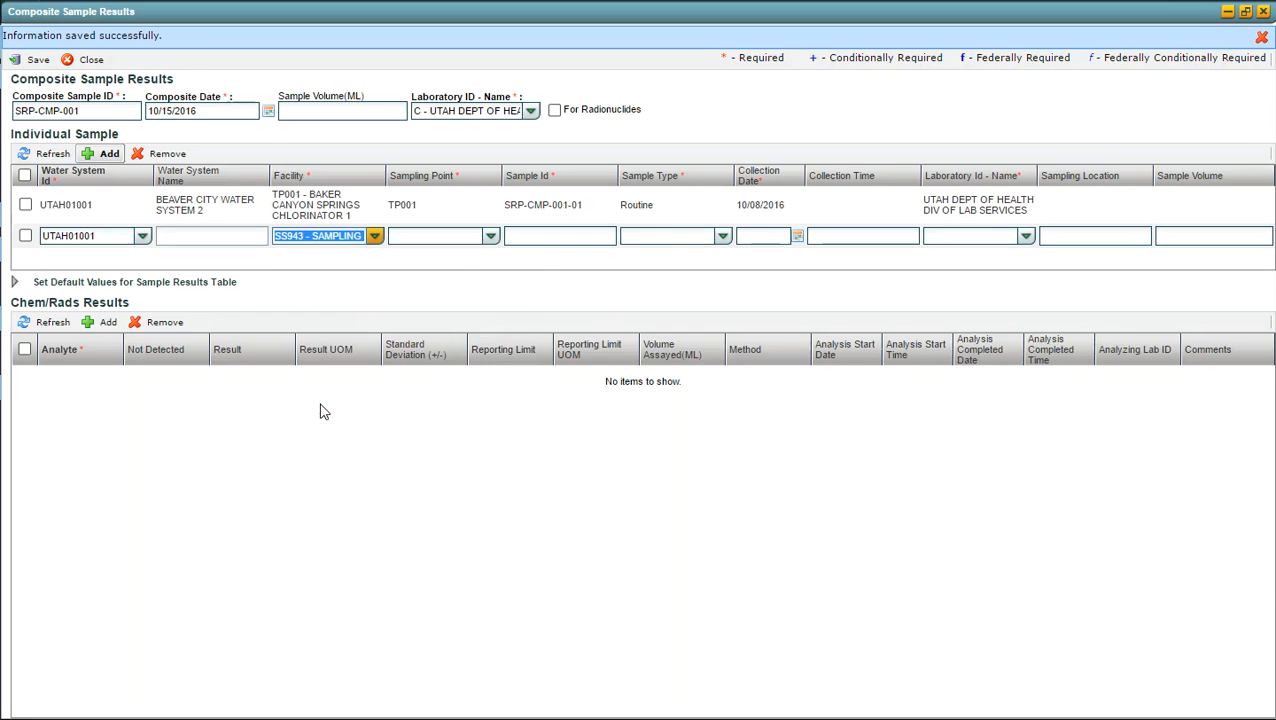
pyautogui.click(491, 238)
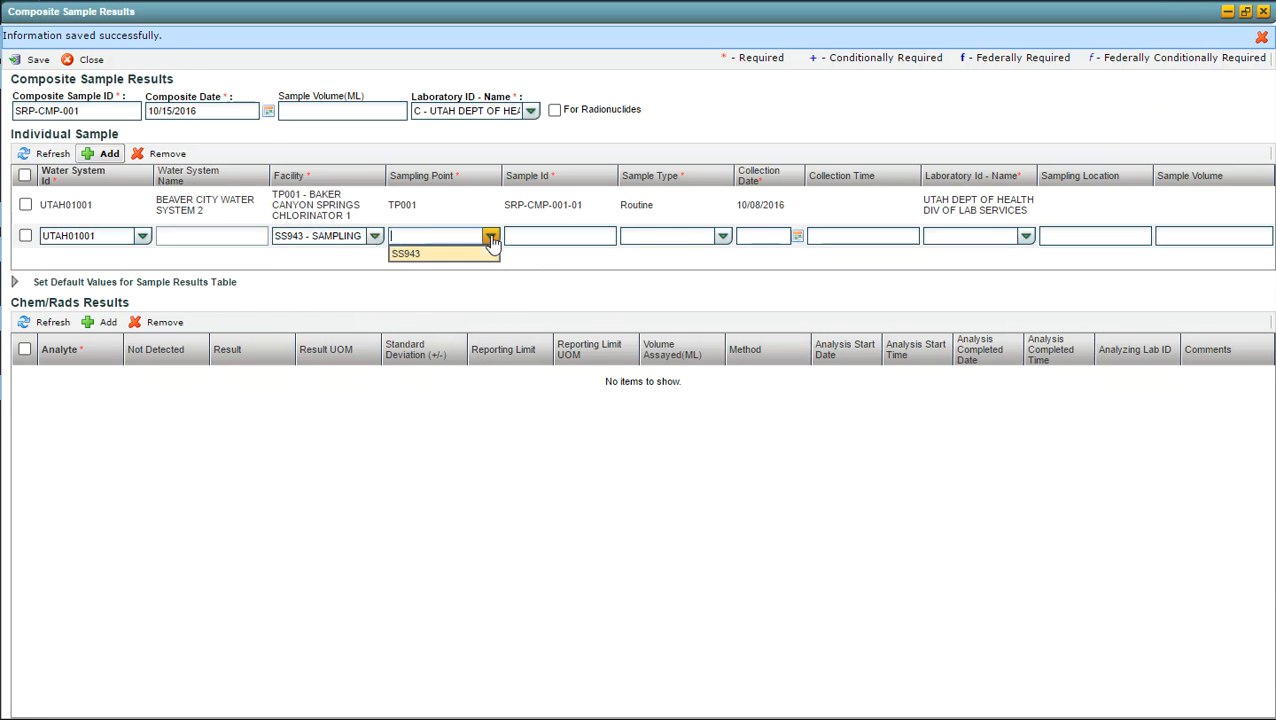
pyautogui.click(401, 258)
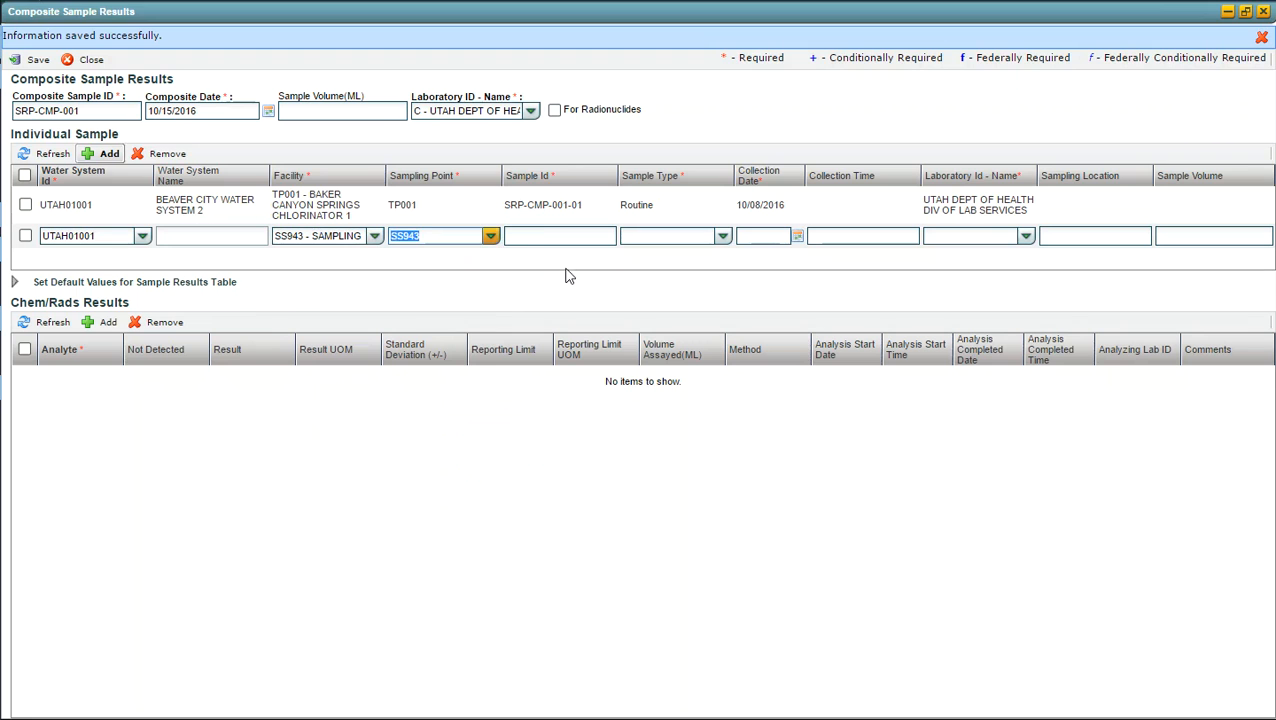
# Step: Enter sample ID SRP-CMP-001-02 for the second individual sample and set its sample type to Routine
pyautogui.click(540, 236)
pyautogui.write('S')
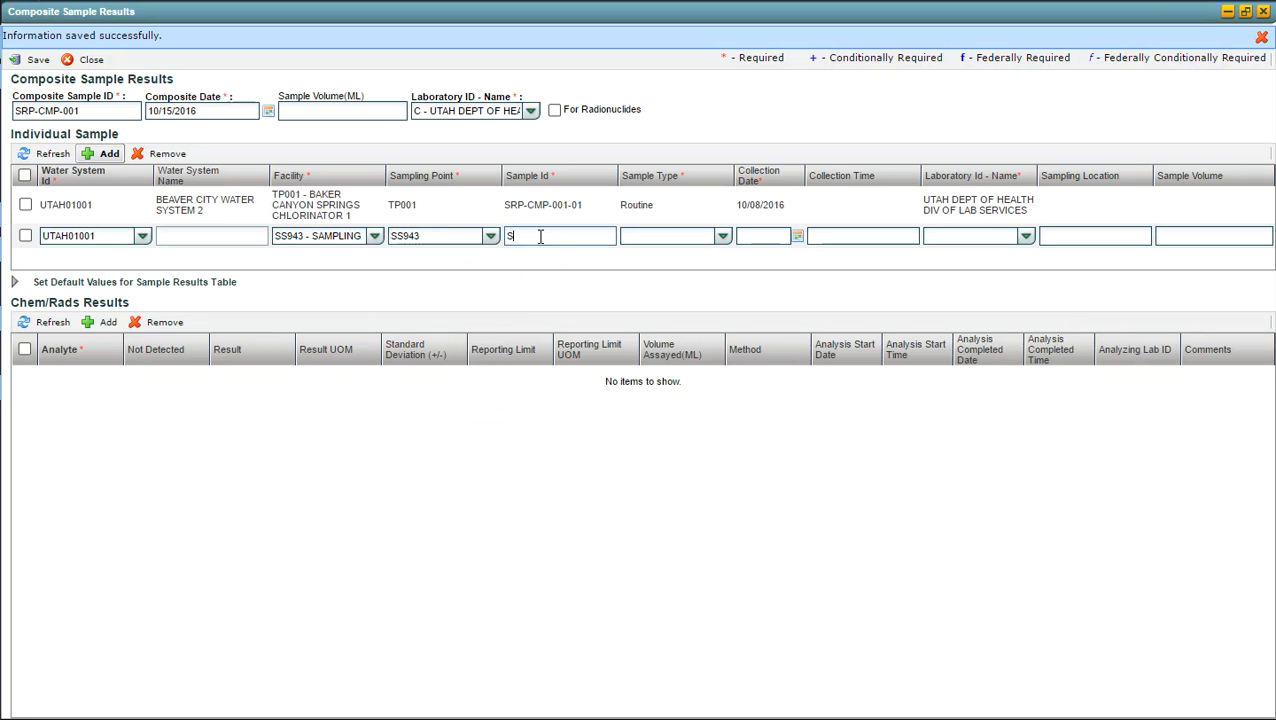
pyautogui.write('RP-CMP-001-02')
pyautogui.press('Tab')
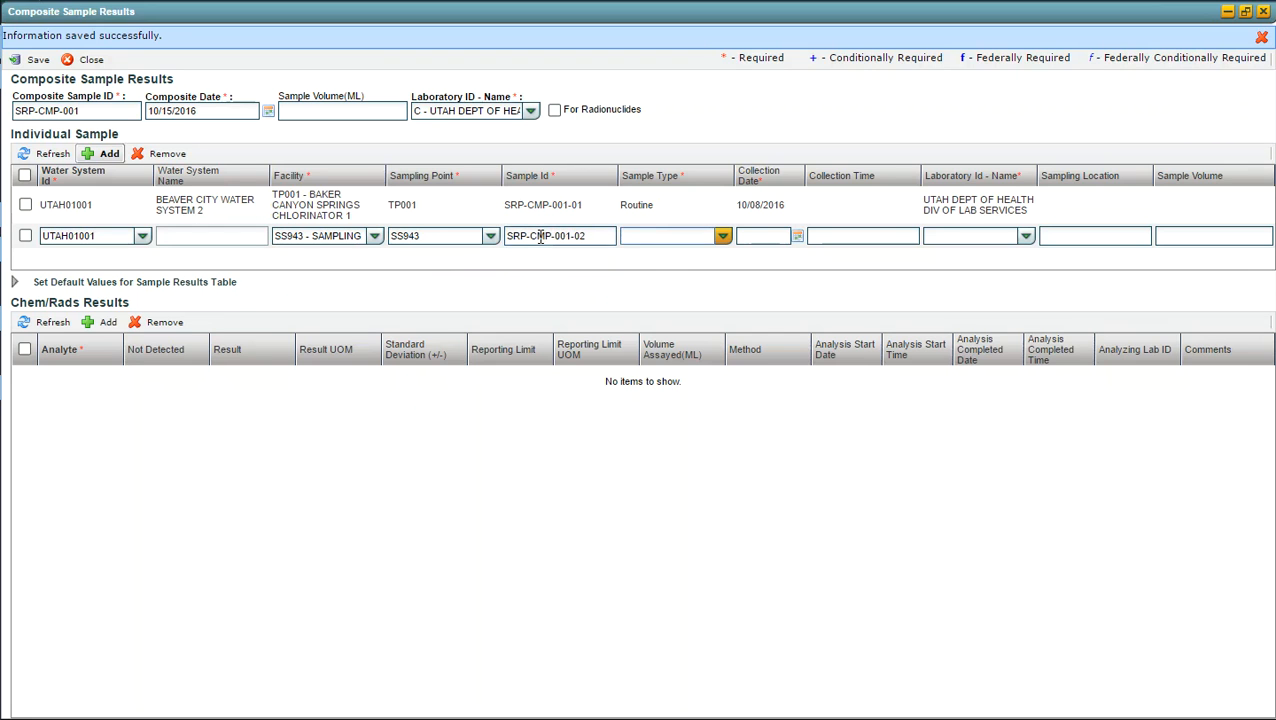
pyautogui.write('R')
pyautogui.press('Tab')
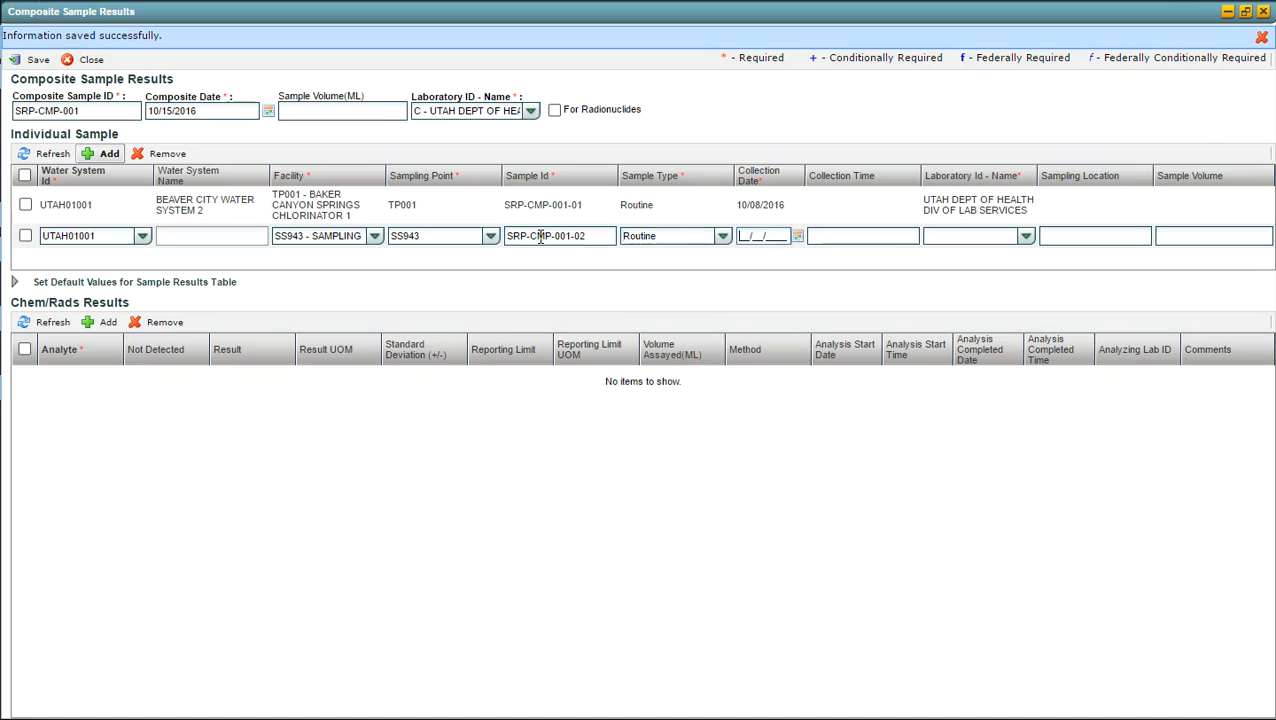
# Step: Set the second sample's collection date to 10/08/2016 and laboratory to Utah Dept of Health Div of Lab Services, and save
pyautogui.write('10/08/2016')
pyautogui.press('Tab')
pyautogui.press('Tab')
pyautogui.press('Tab')
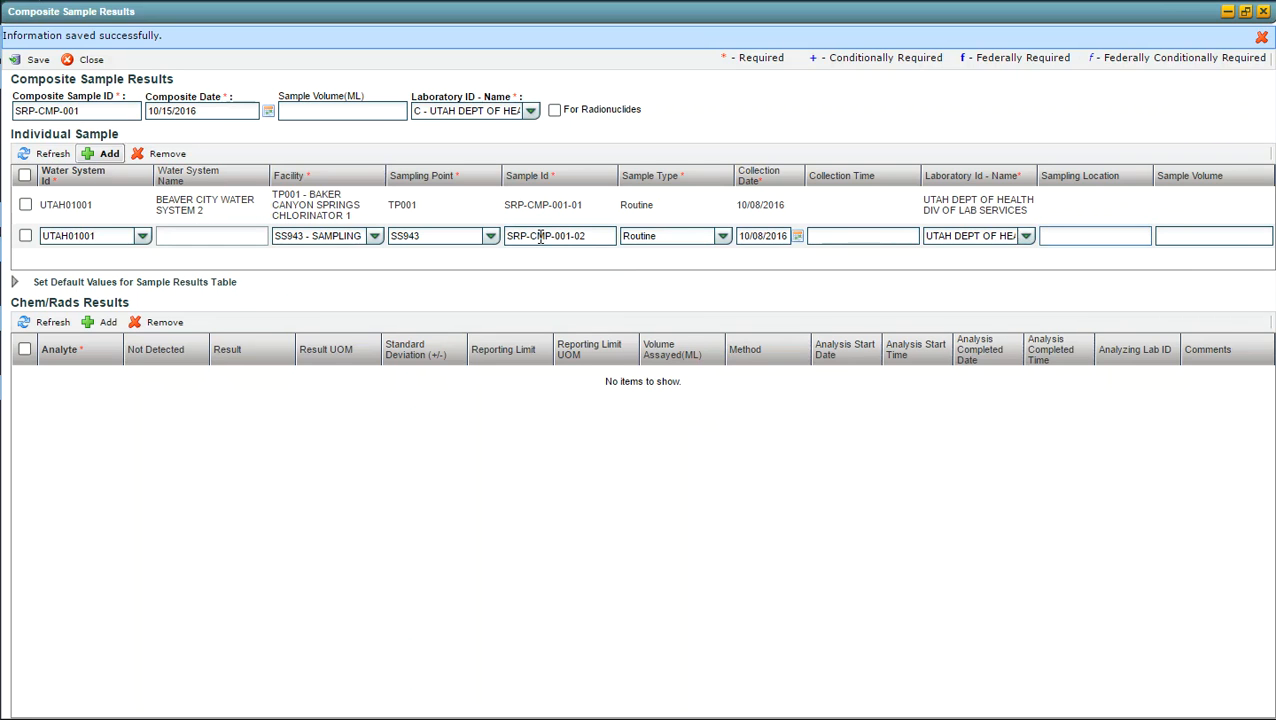
pyautogui.press('Return')
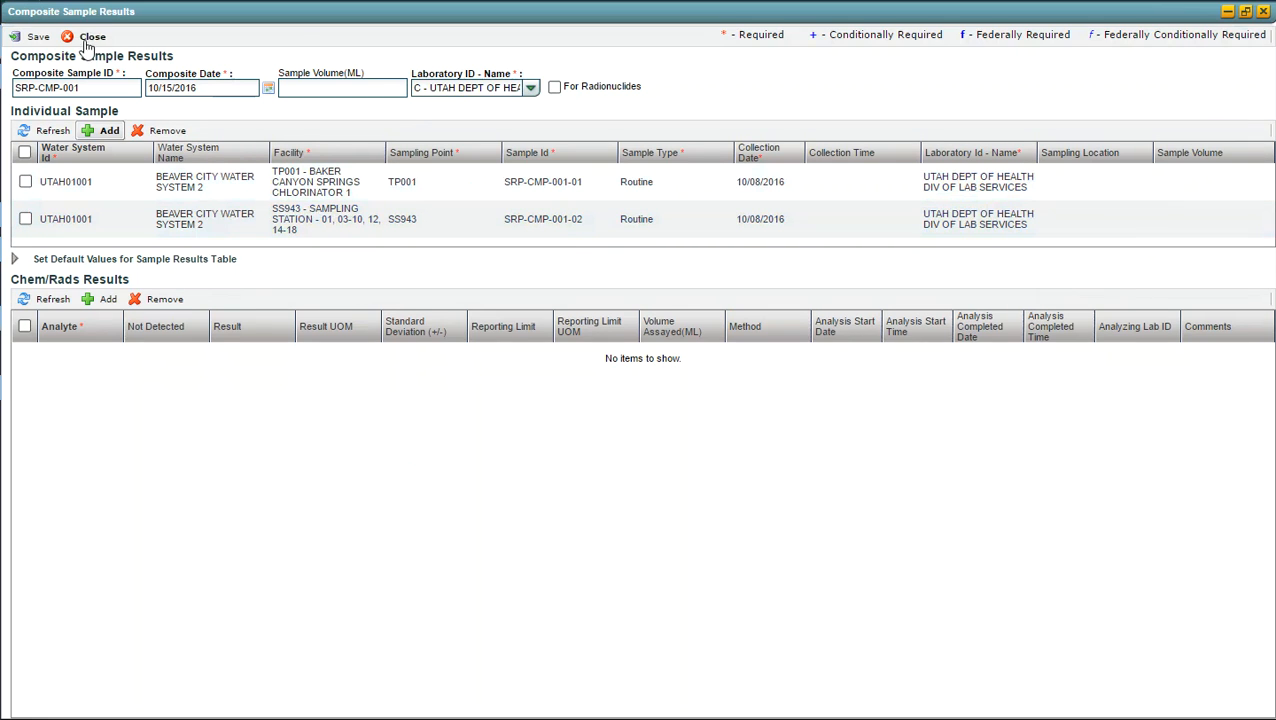
pyautogui.click(33, 38)
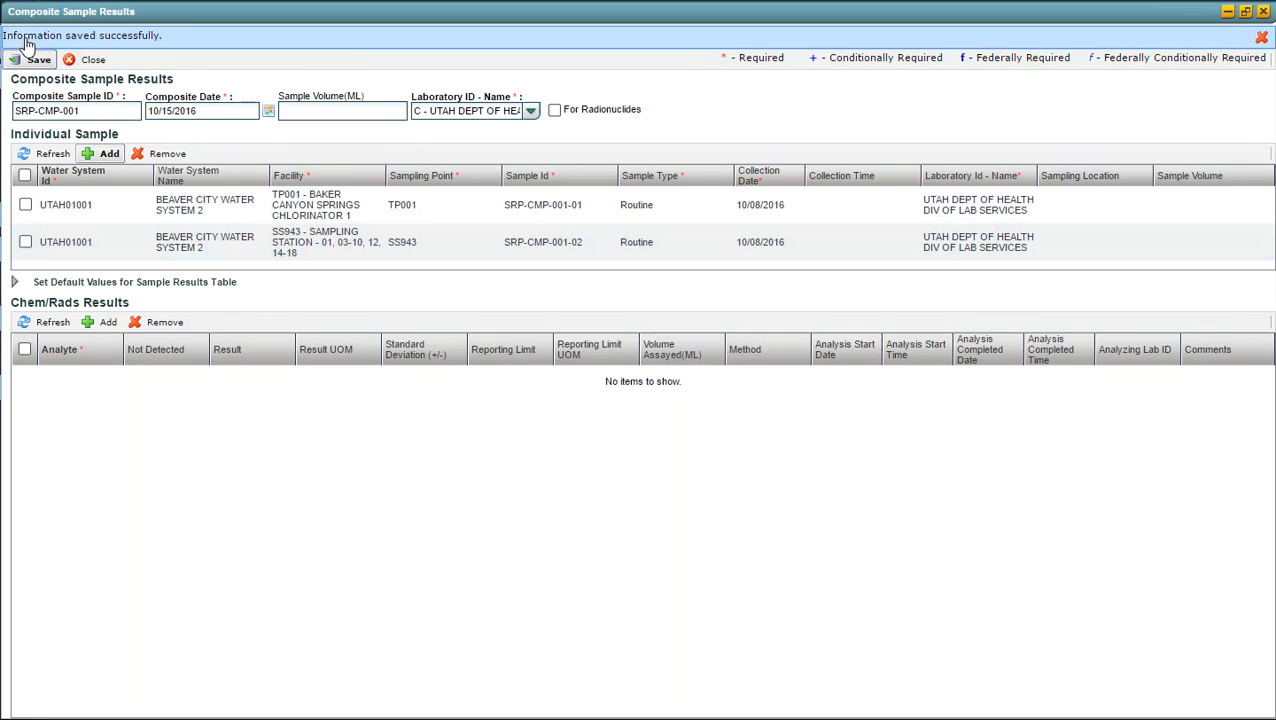
# Step: Add a third individual sample and choose water system UTAH01003, Milford City Water System, by filtering the system names for "Milfor"
pyautogui.click(100, 155)
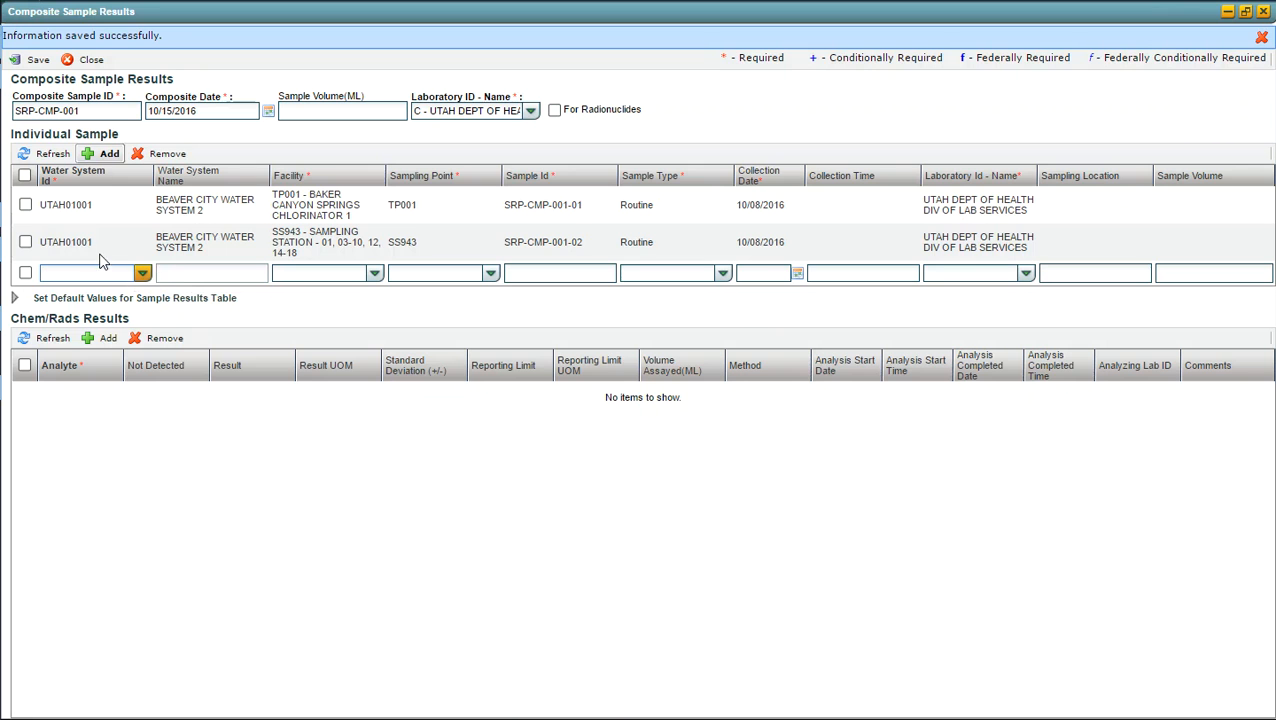
pyautogui.click(143, 273)
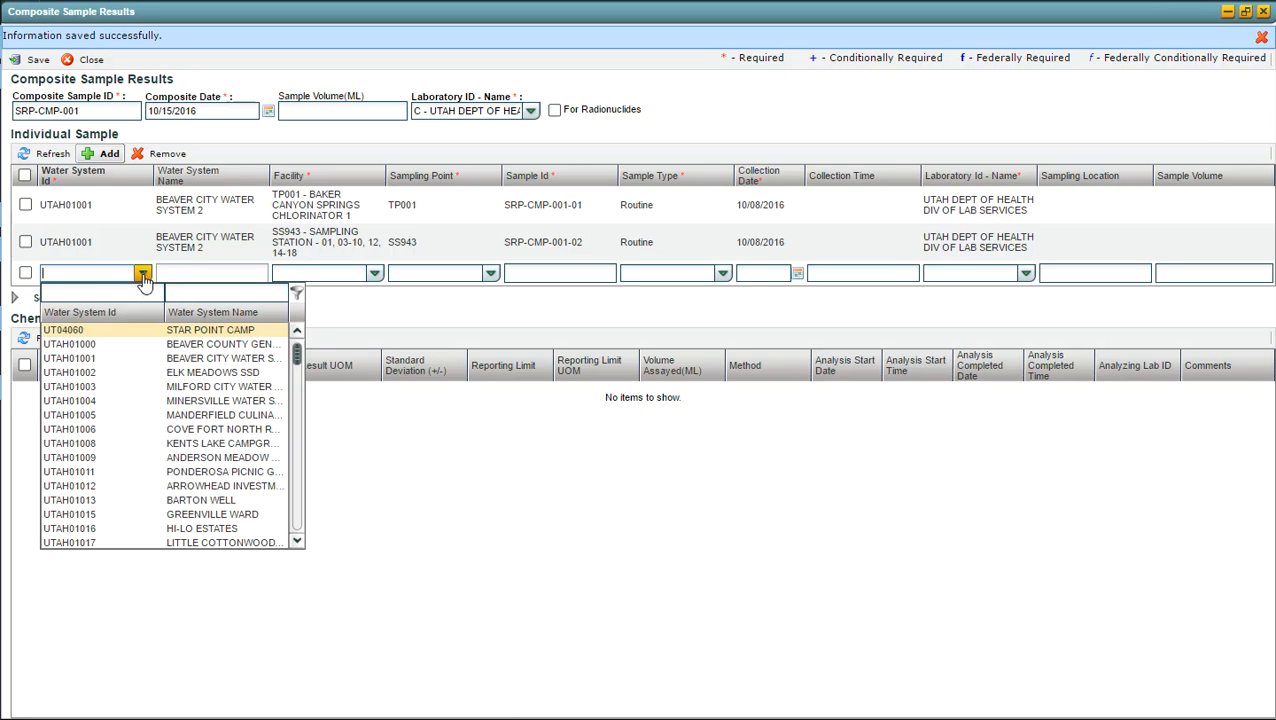
pyautogui.click(211, 292)
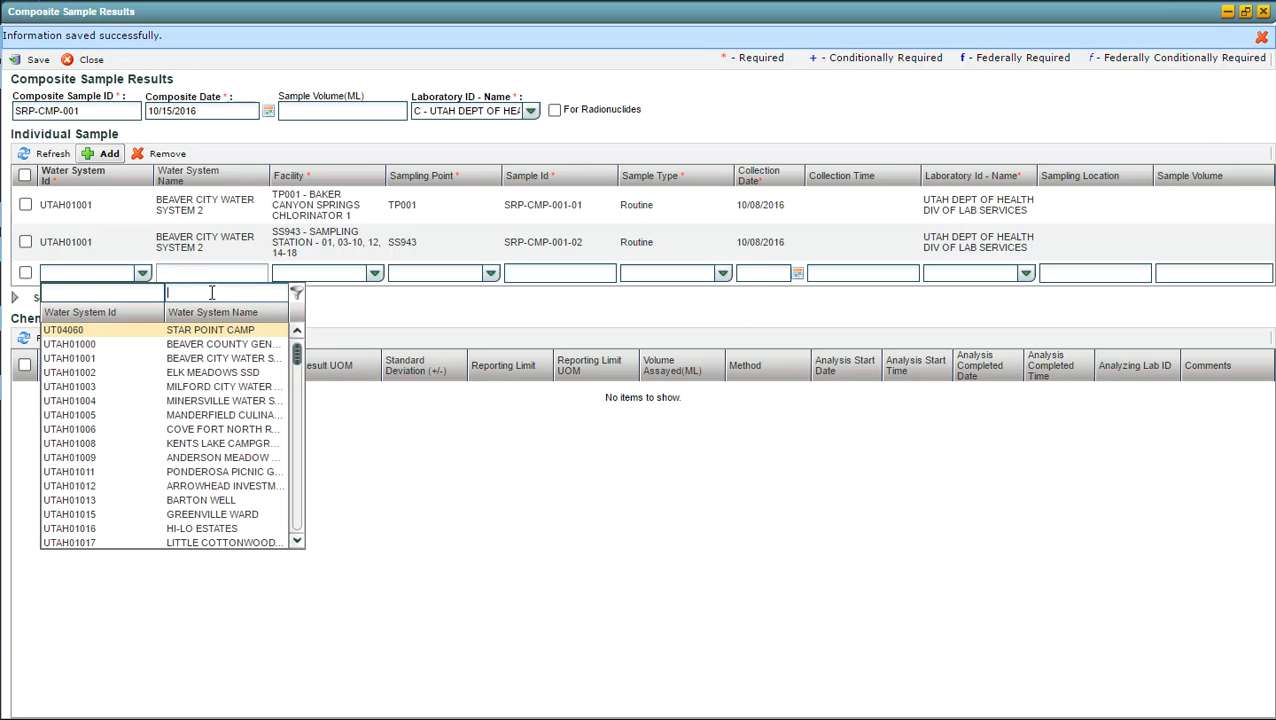
pyautogui.write('Milfor')
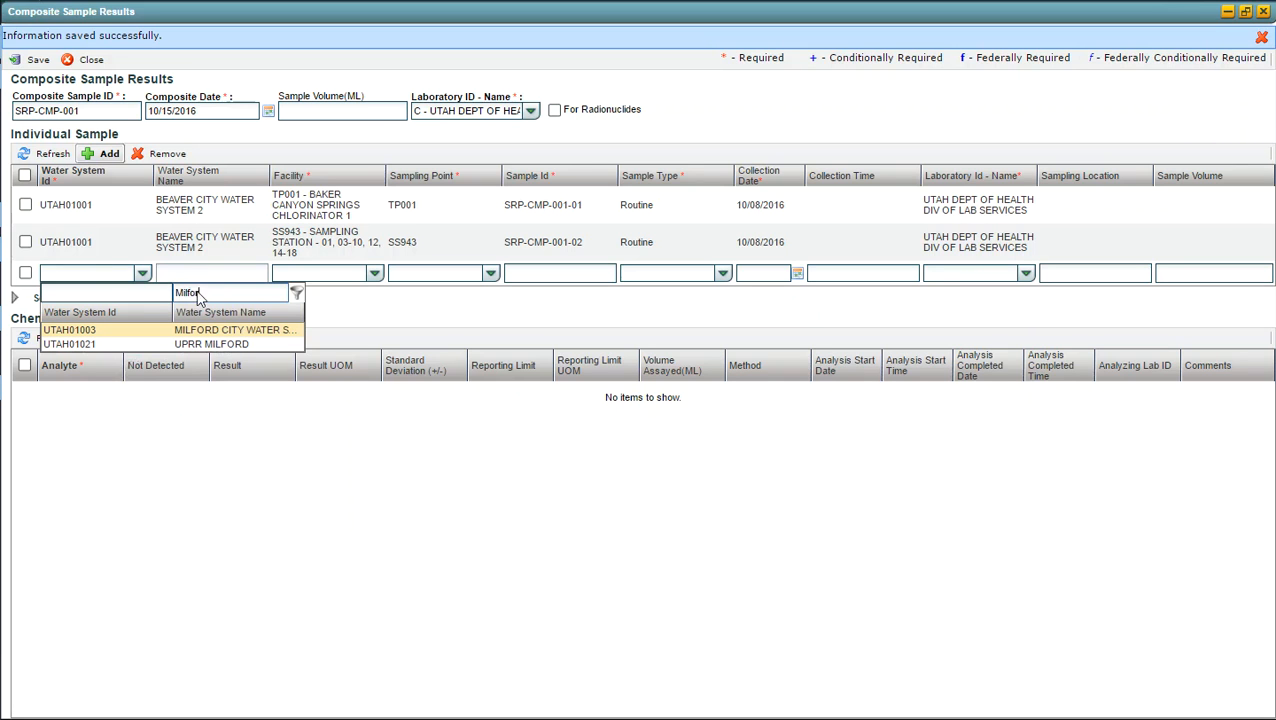
pyautogui.click(205, 330)
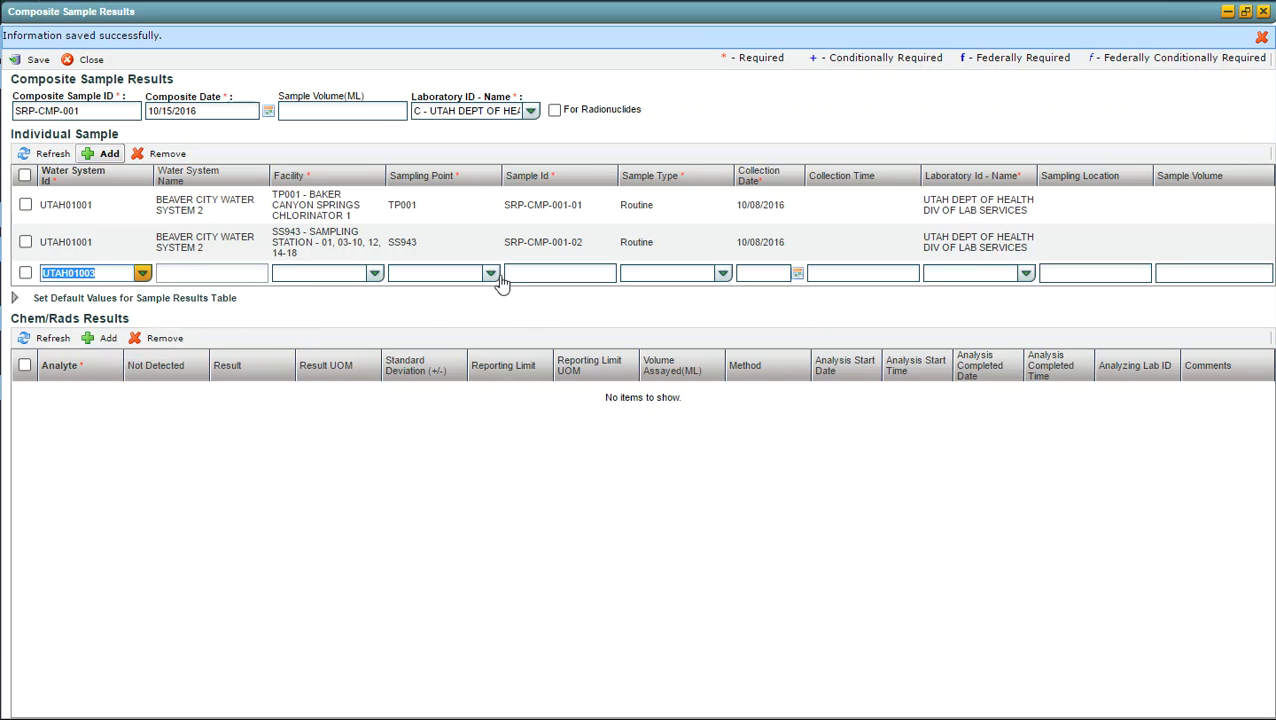
# Step: Set the third sample's facility to TP001 - Mineral Mountain Chlorinator and its sampling point to TP001
pyautogui.click(491, 276)
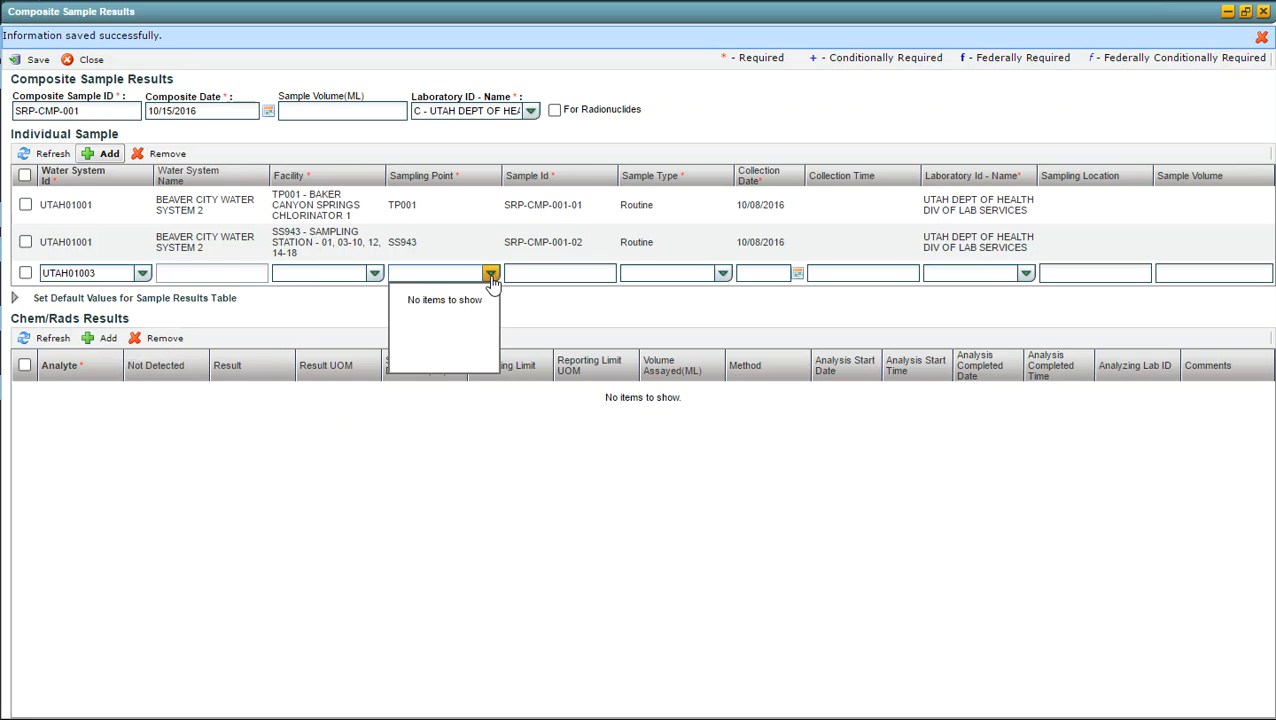
pyautogui.click(374, 274)
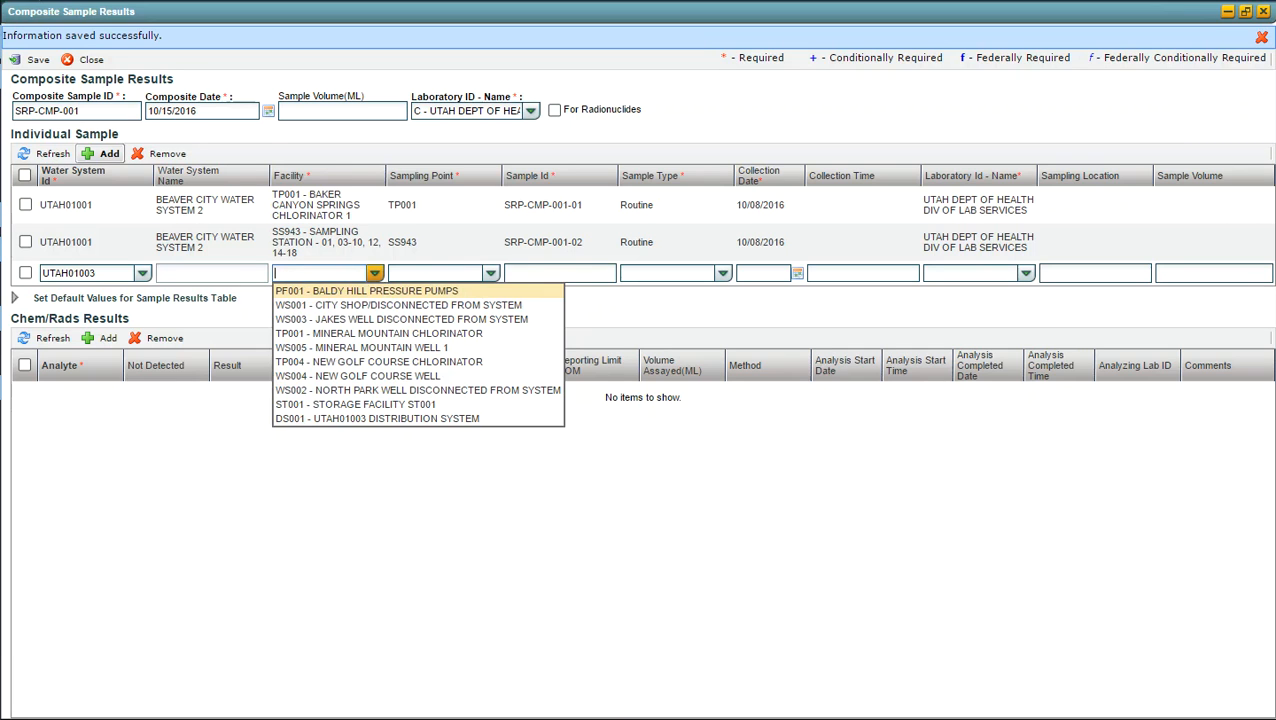
pyautogui.press('Escape')
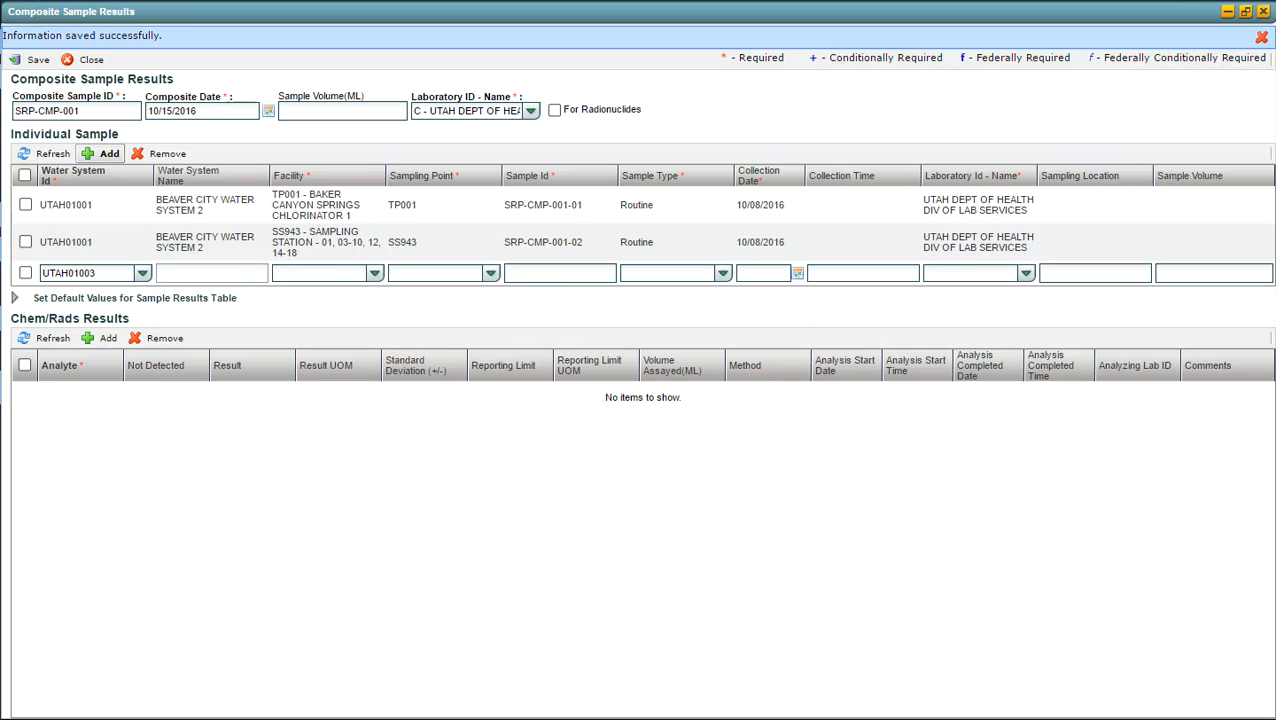
pyautogui.click(374, 274)
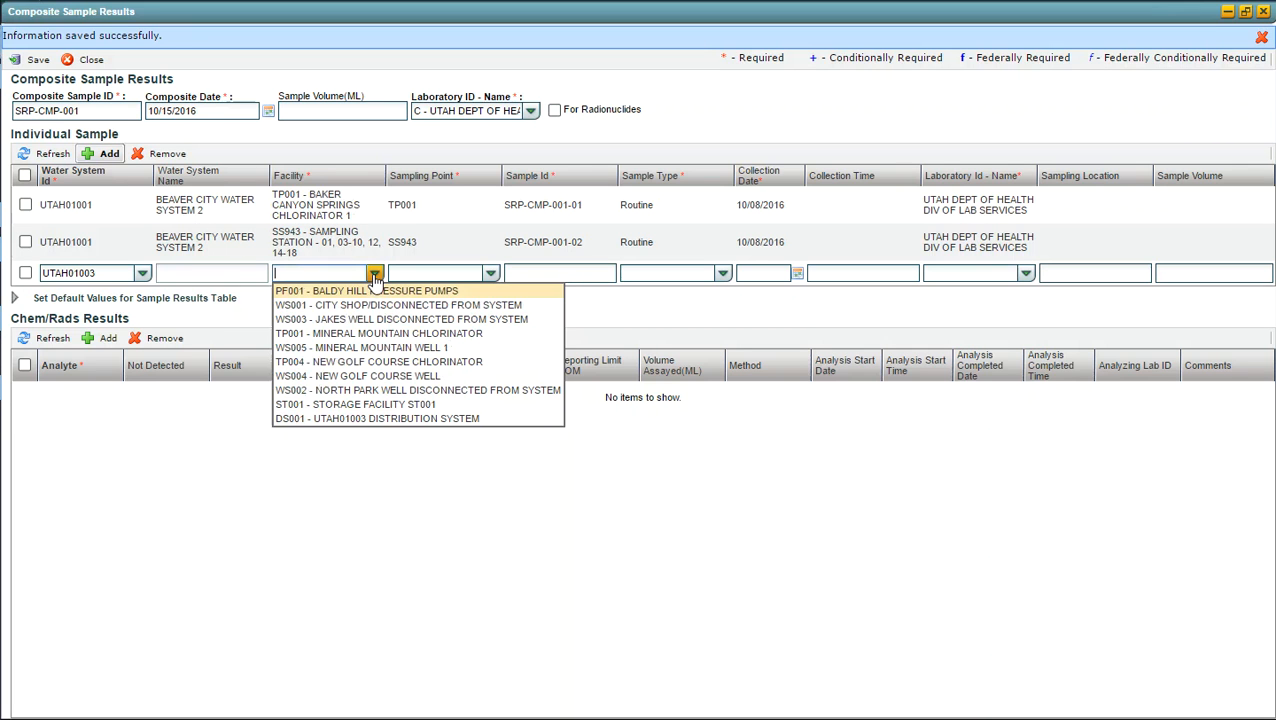
pyautogui.click(370, 334)
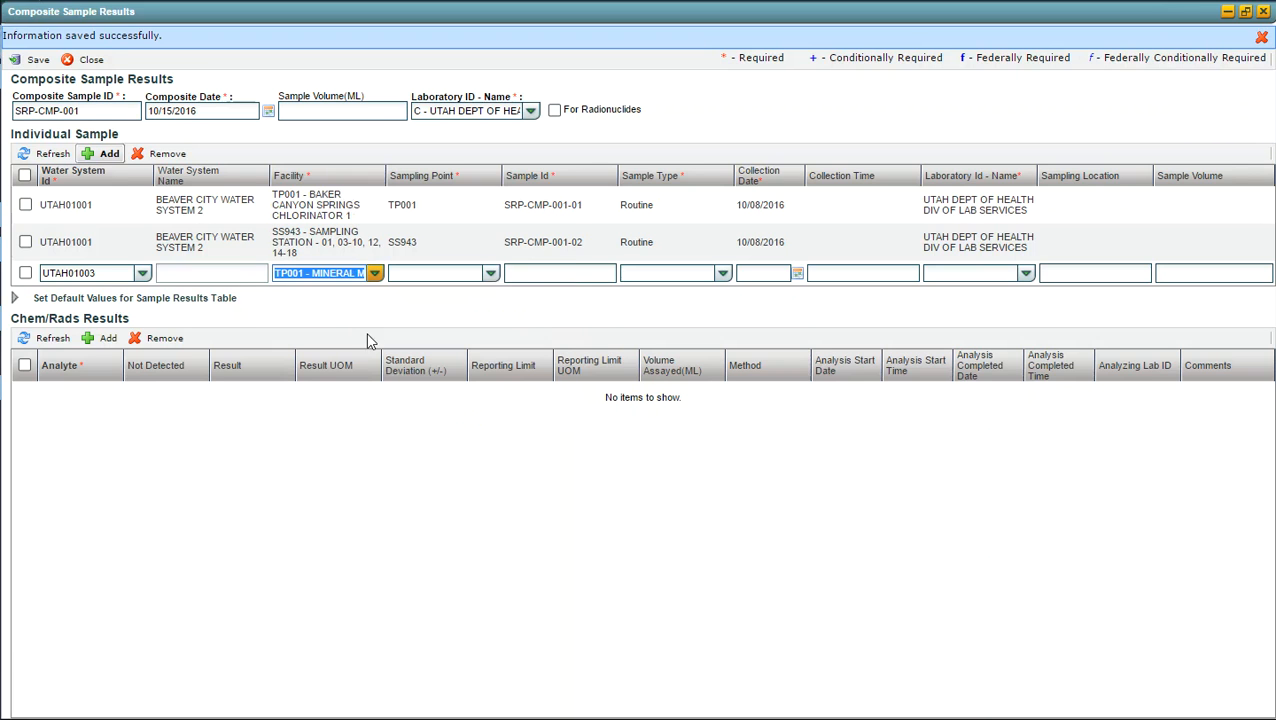
pyautogui.click(491, 278)
pyautogui.click(446, 291)
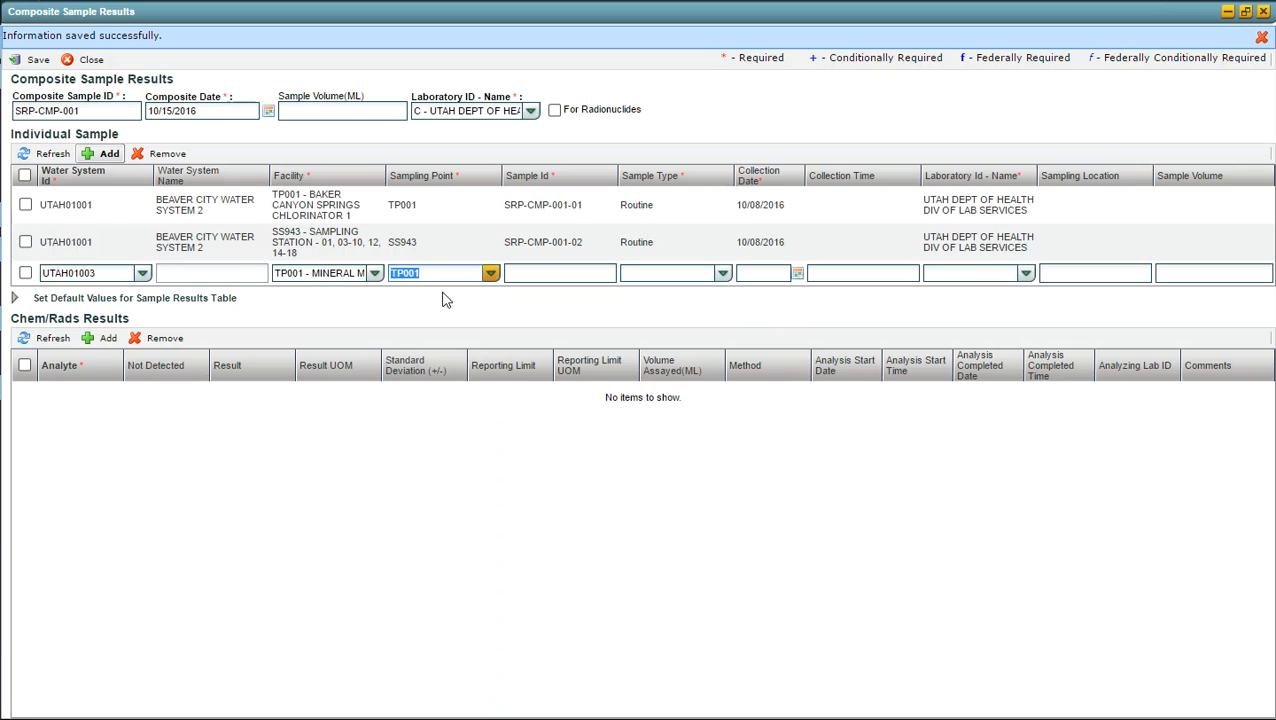
# Step: Enter sample ID SRP-CMP-001-03 for the third individual sample and set its sample type to Routine
pyautogui.click(569, 274)
pyautogui.write('SRP-CM')
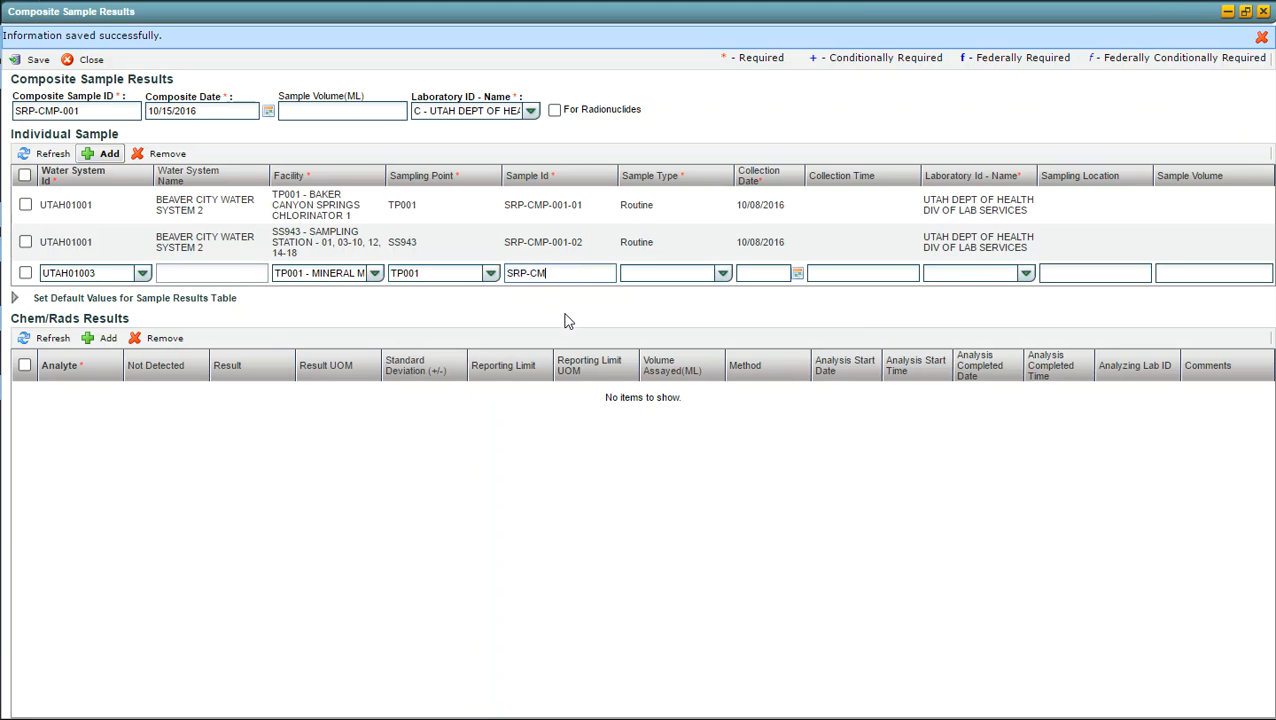
pyautogui.write('P-001-03')
pyautogui.press('Tab')
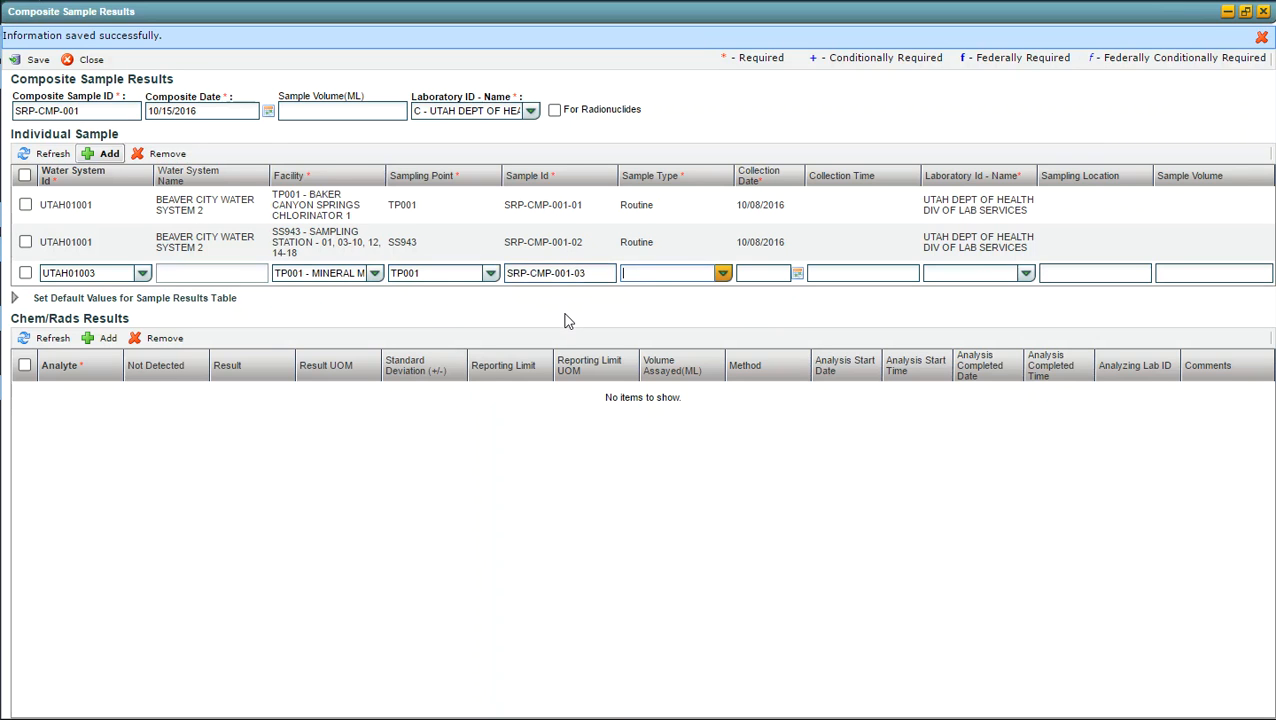
pyautogui.write('R')
pyautogui.press('Tab')
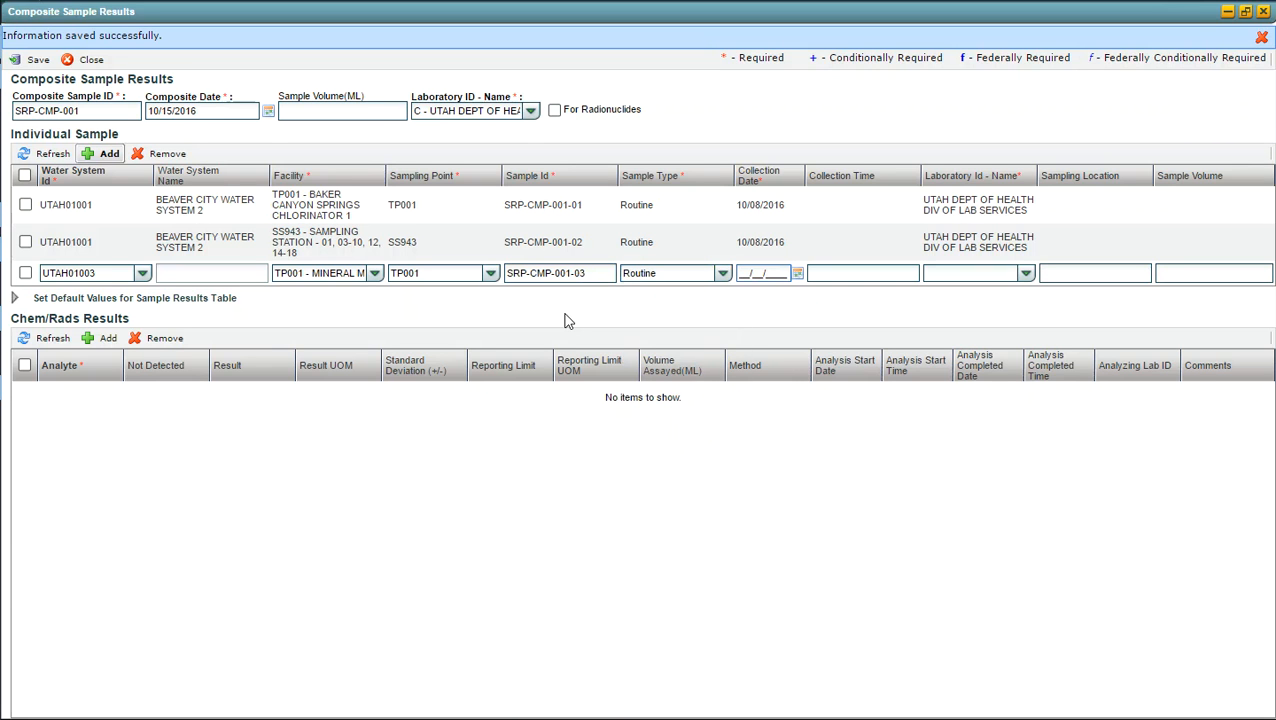
# Step: Set the third sample's collection date to 10/08/2016 and laboratory to C, Utah Dept of Health Div of Lab Services, and save
pyautogui.write('10082016')
pyautogui.press('Tab')
pyautogui.press('Tab')
pyautogui.write('u')
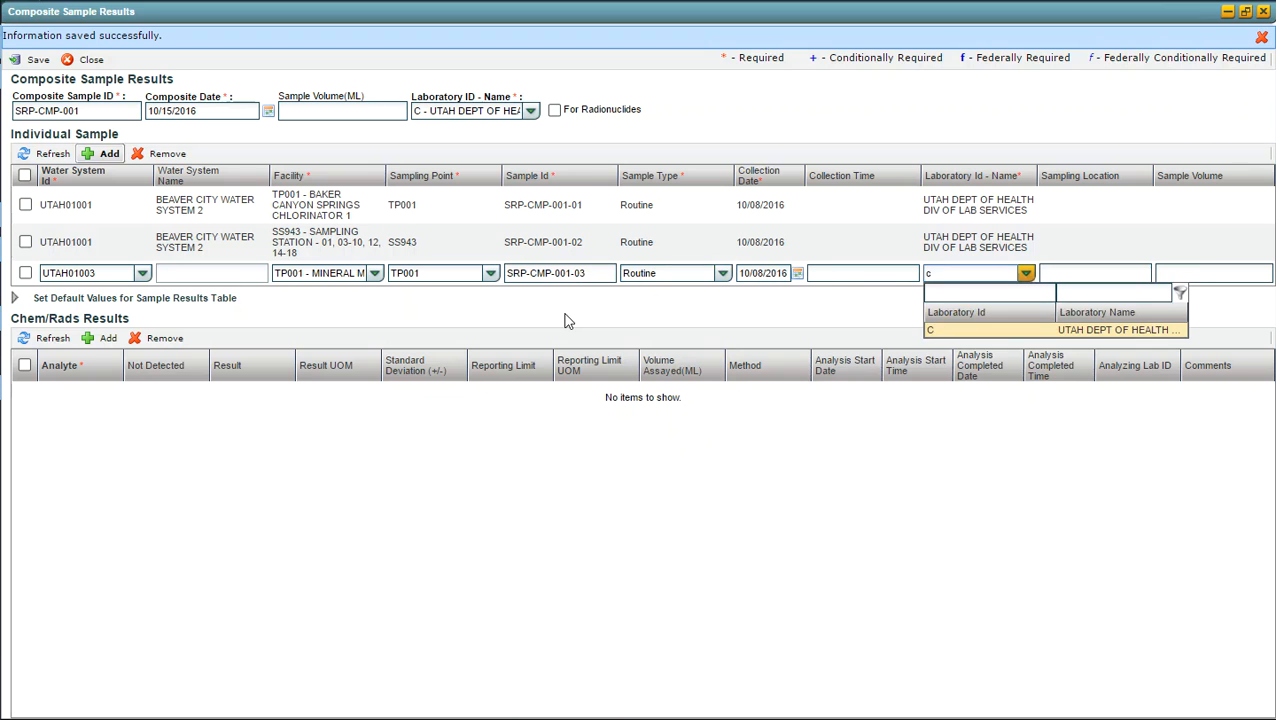
pyautogui.press('Return')
pyautogui.press('Tab')
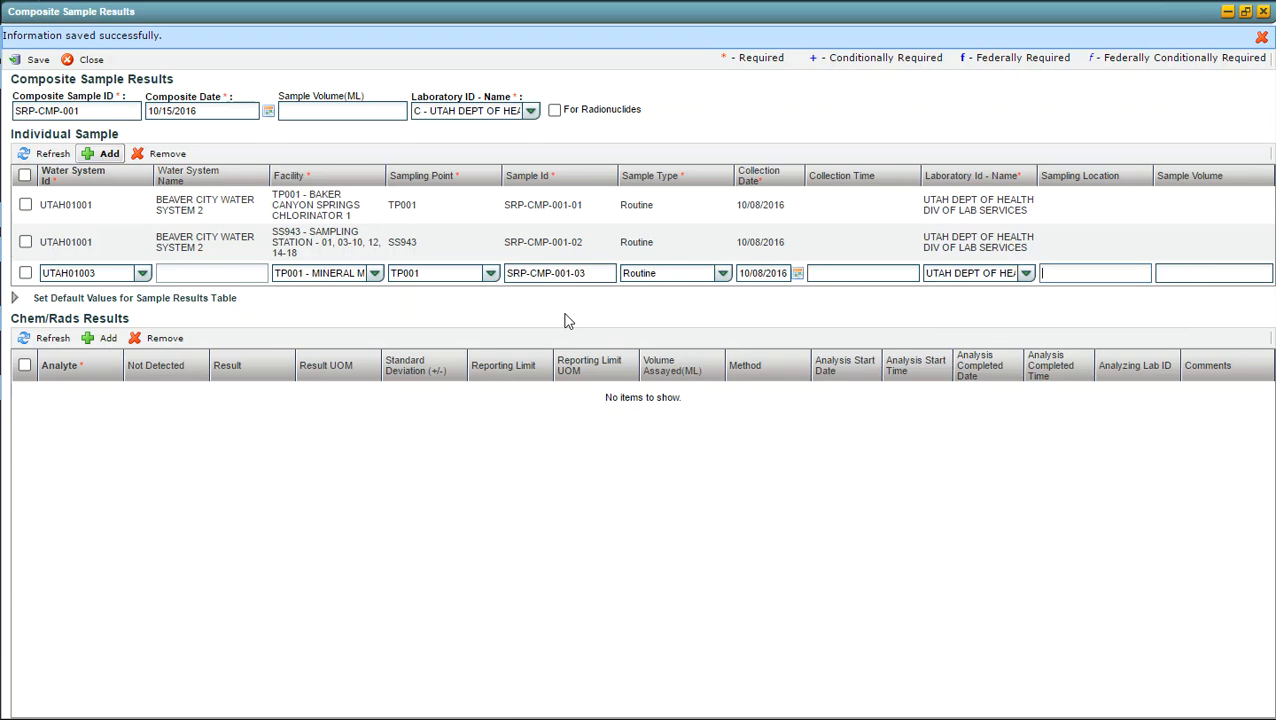
pyautogui.click(565, 320)
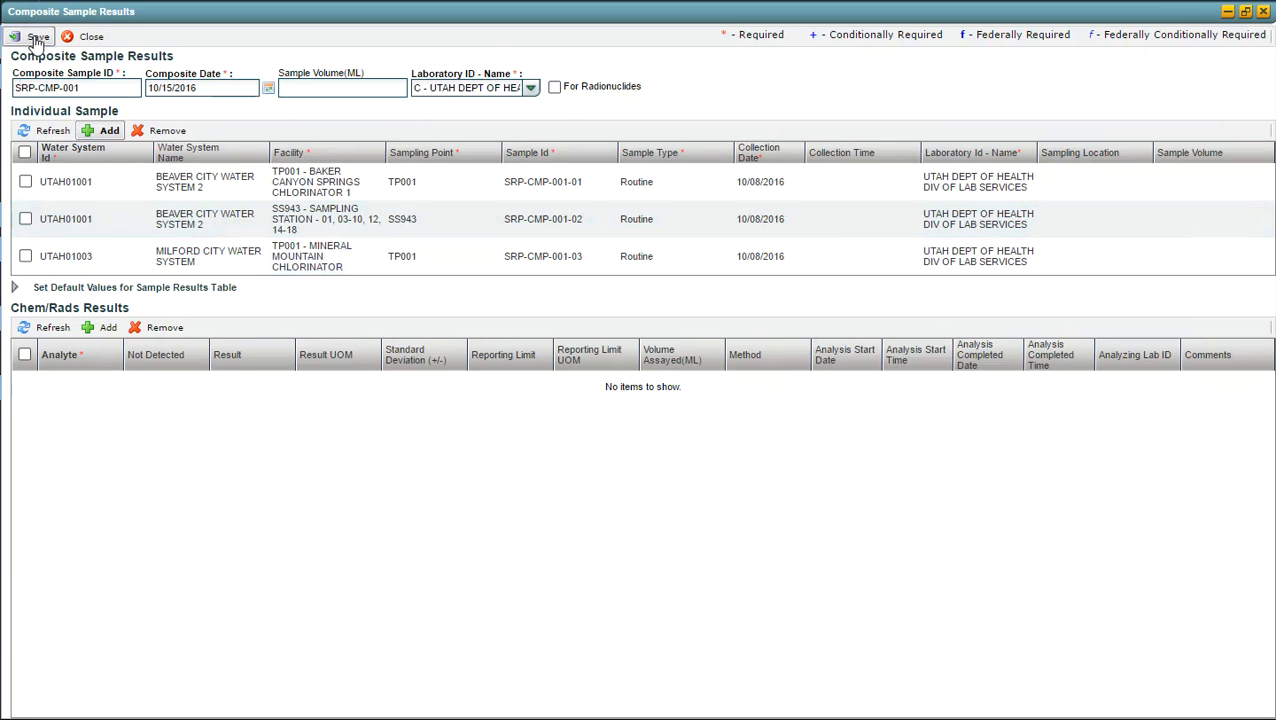
pyautogui.click(37, 38)
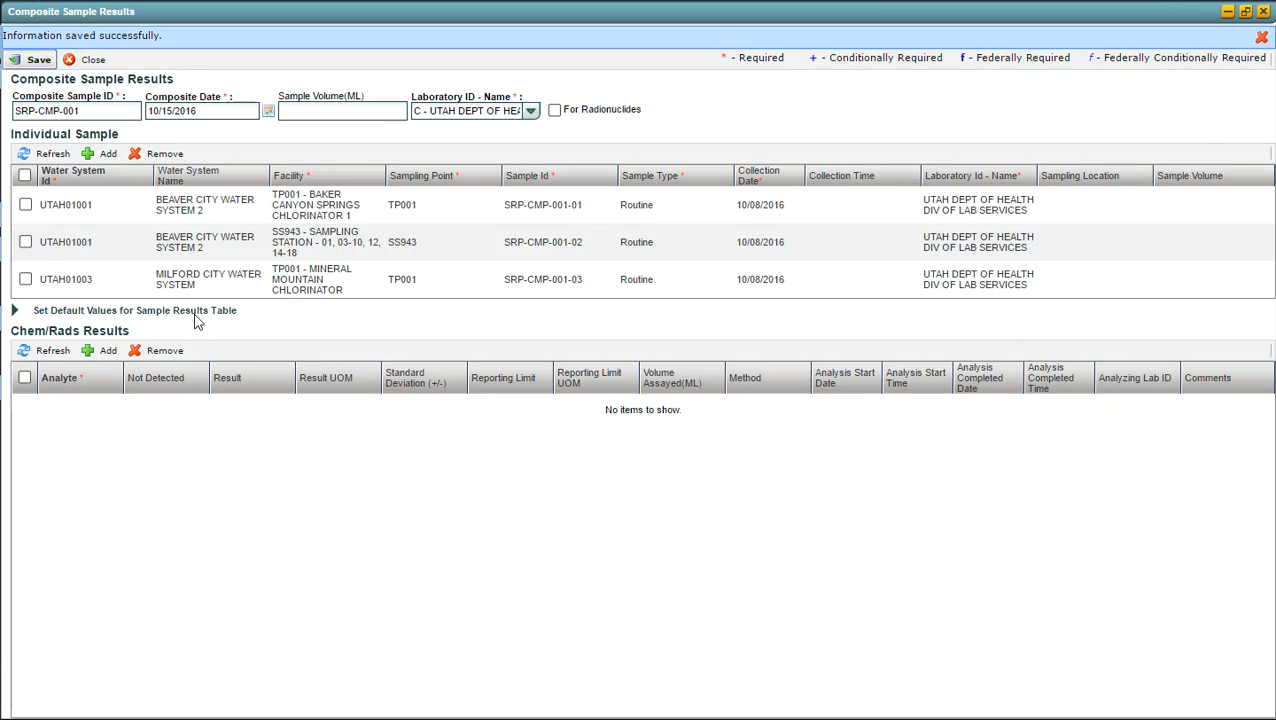
pyautogui.click(101, 356)
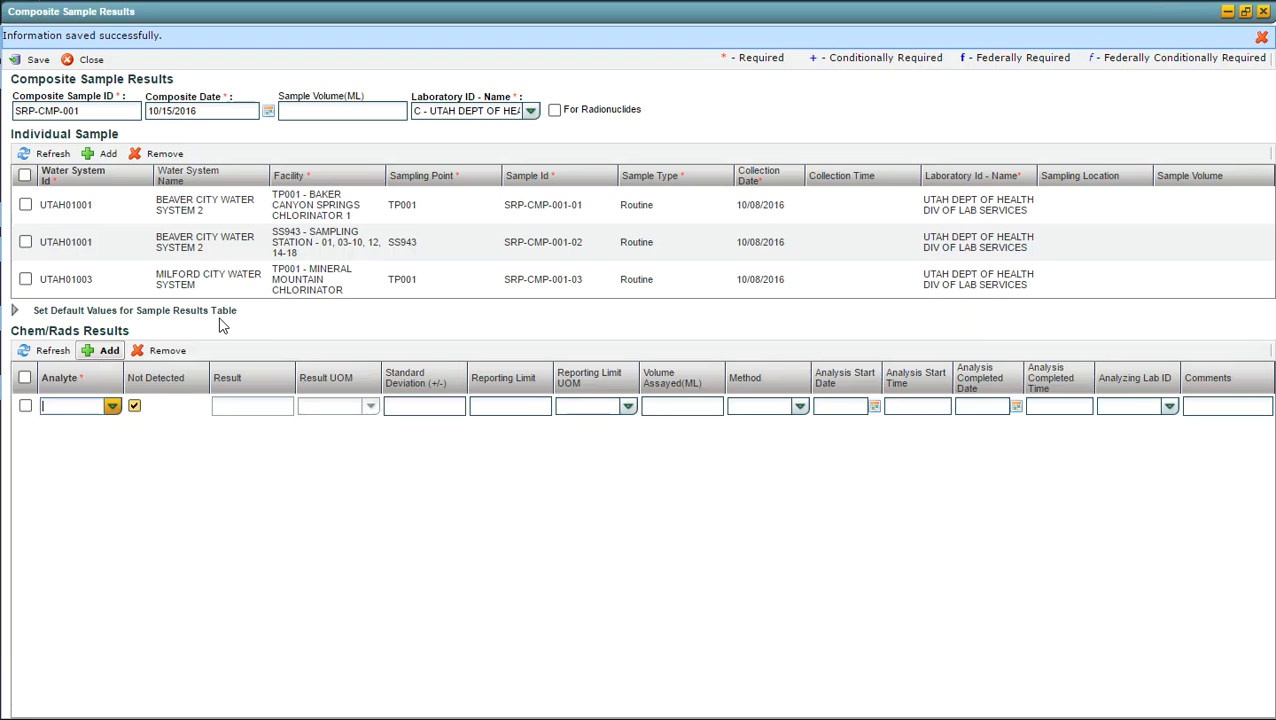
pyautogui.press('Escape')
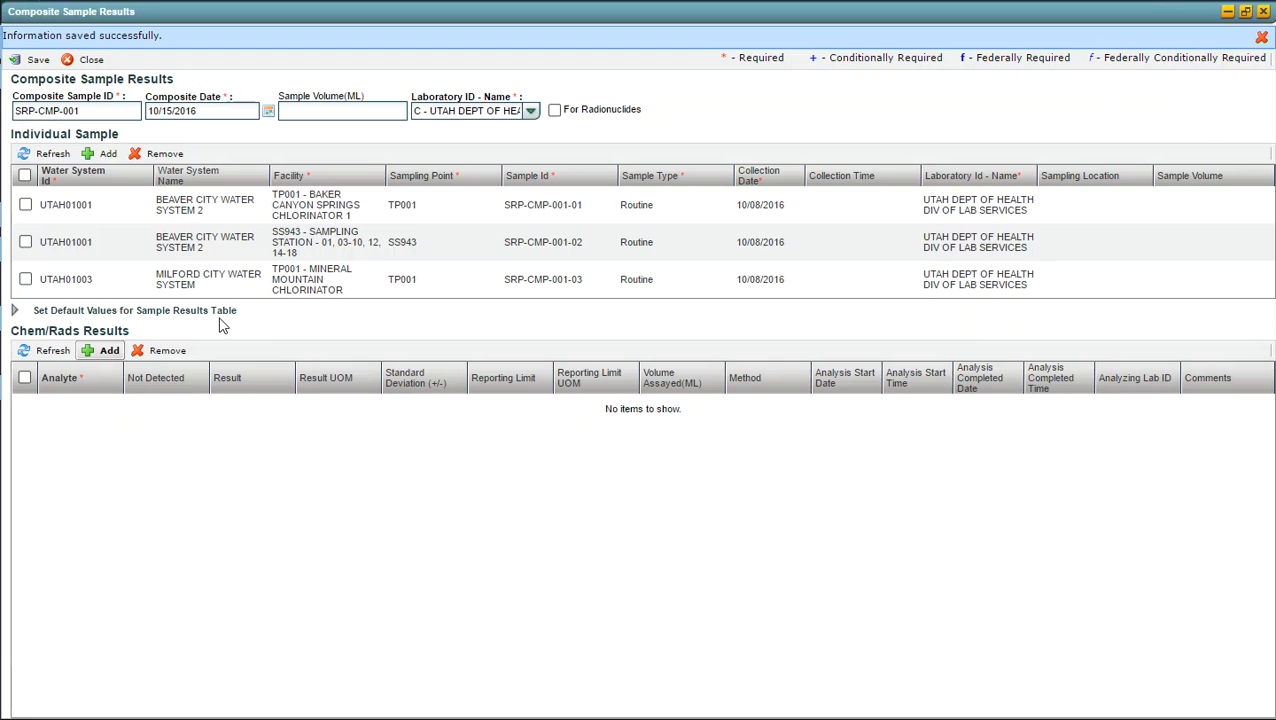
pyautogui.click(15, 312)
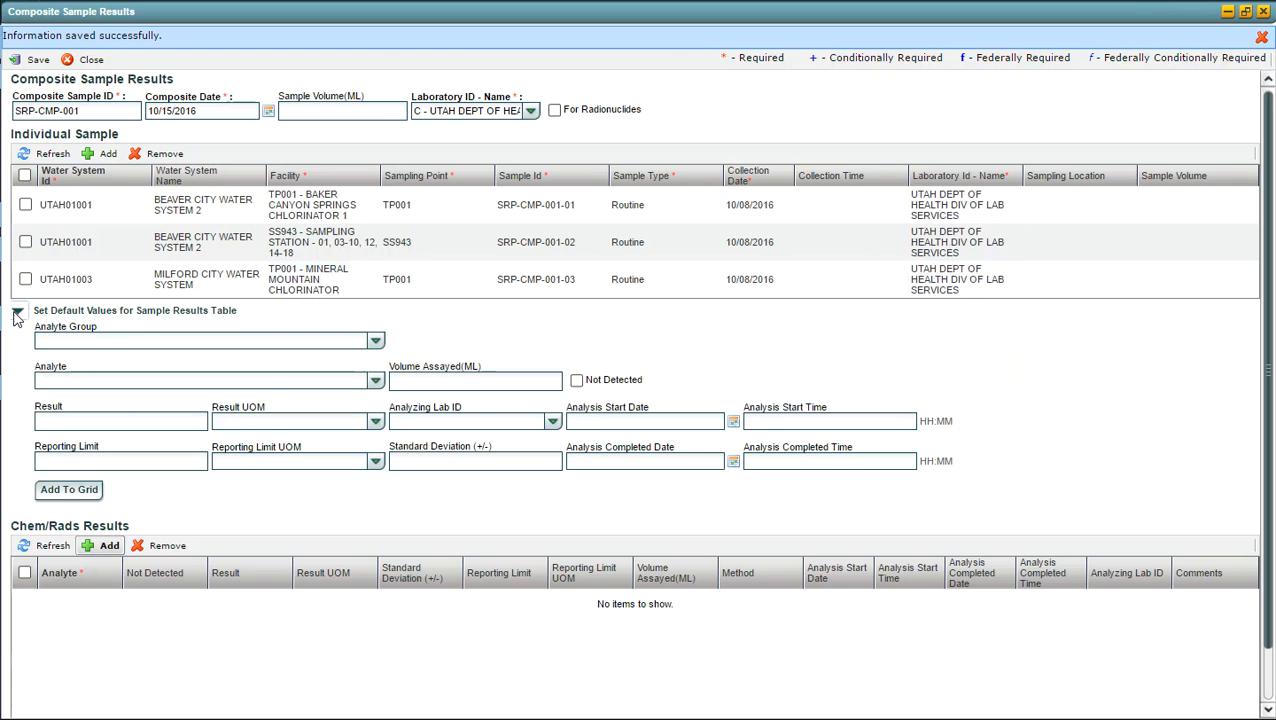
pyautogui.click(16, 312)
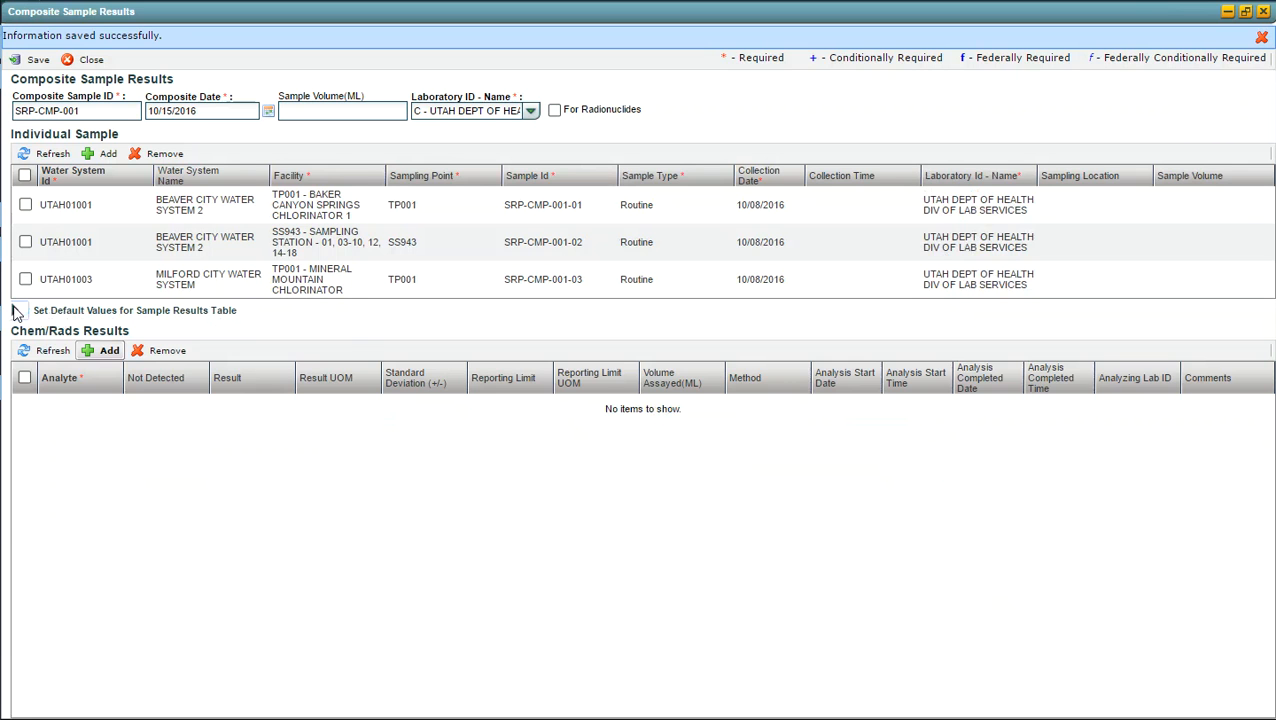
# Step: In the default values for sample results, choose analyte group VOC-NPDWR - Volatile Organic Contaminants Rule and select all its analytes
pyautogui.click(16, 312)
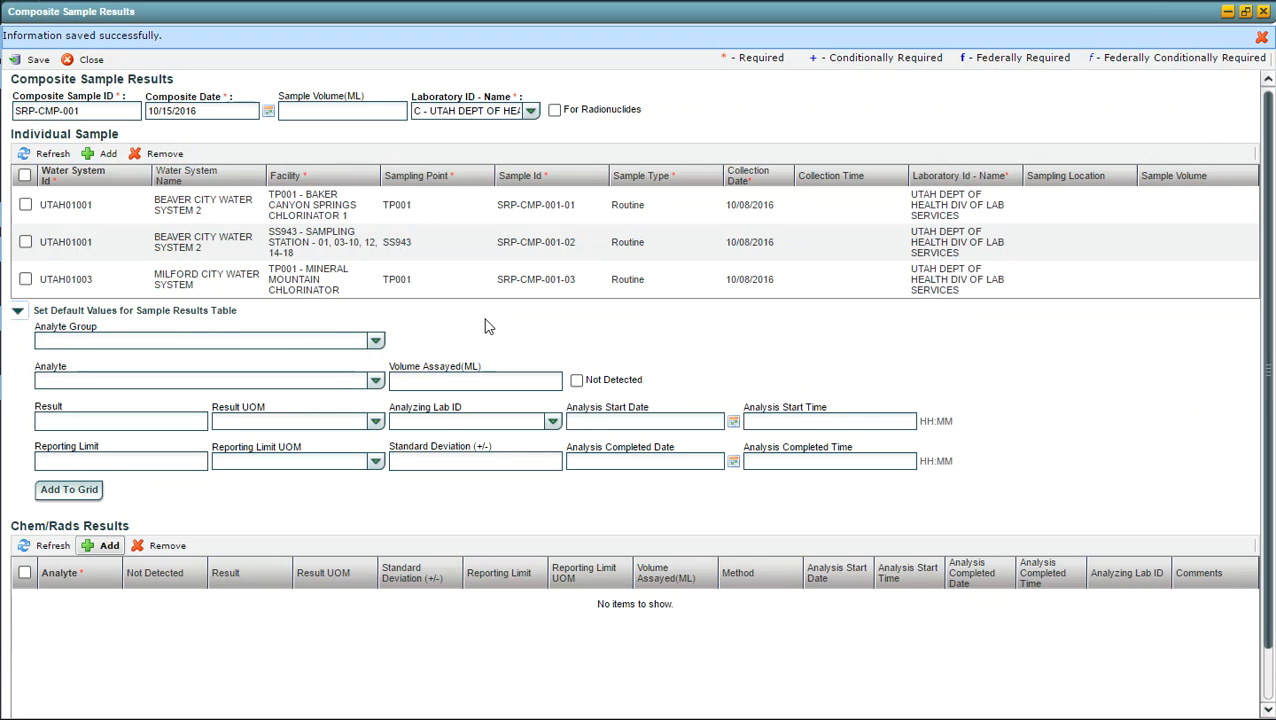
pyautogui.click(375, 341)
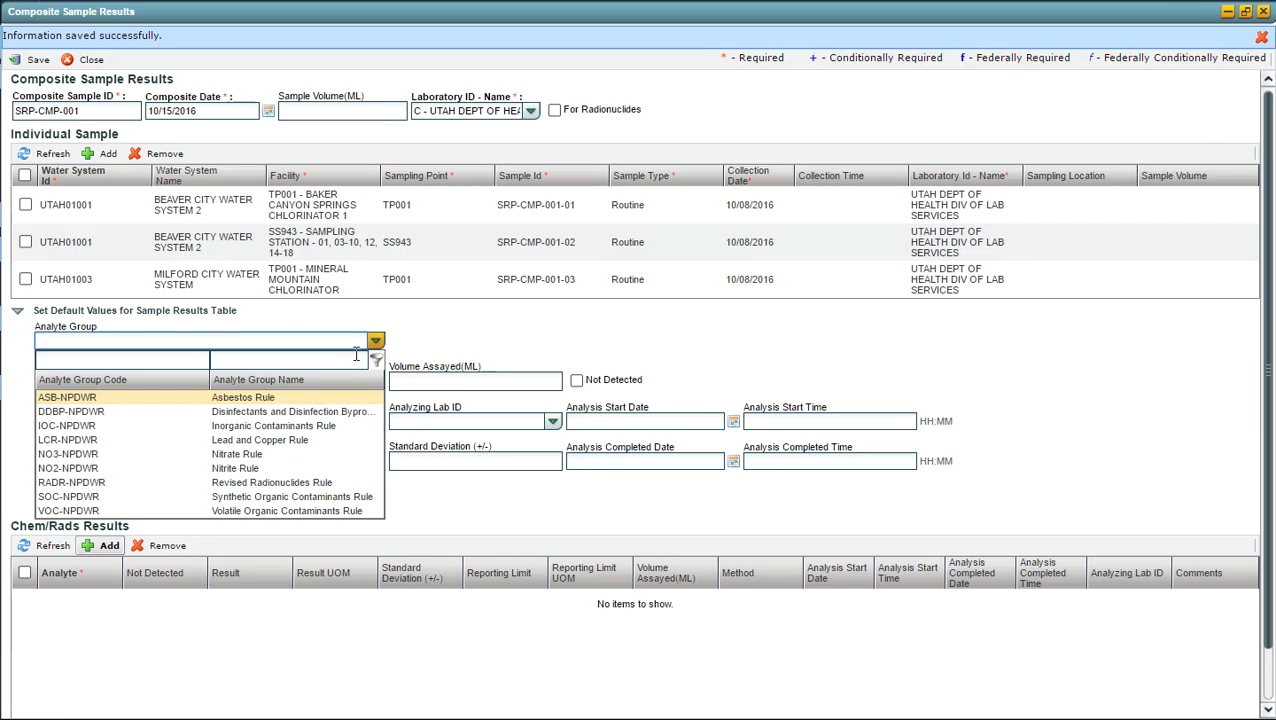
pyautogui.click(78, 512)
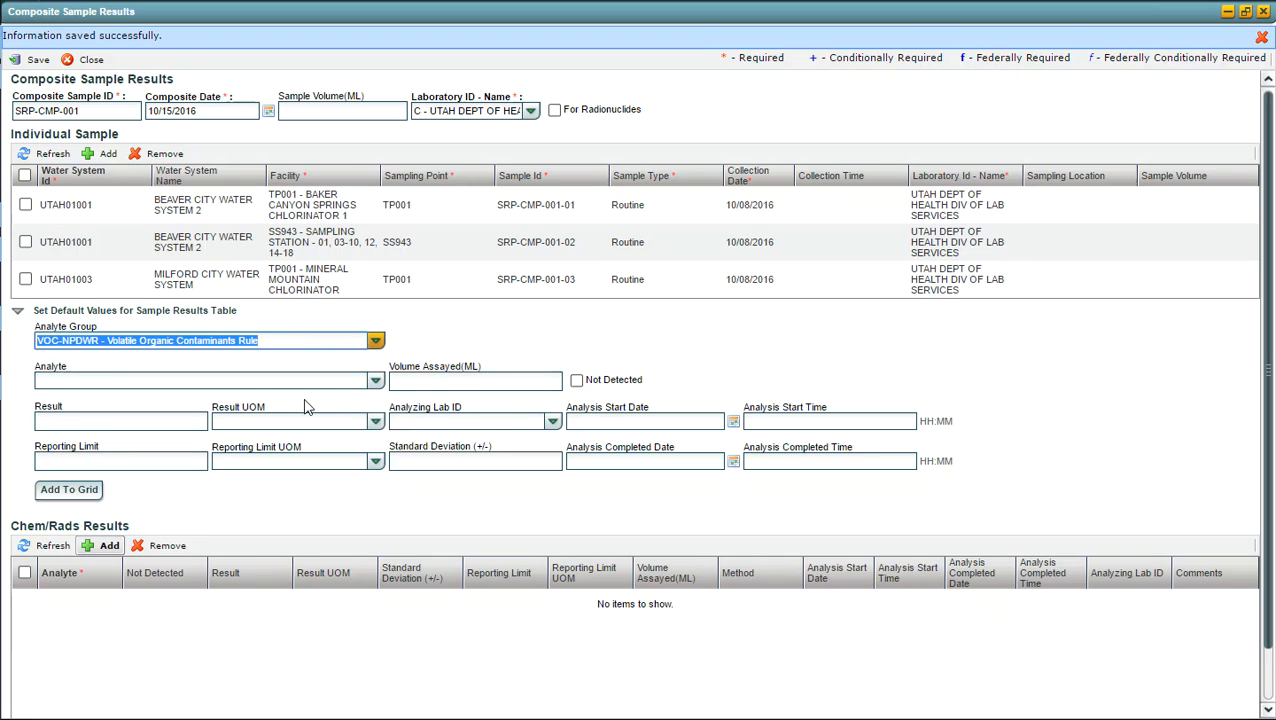
pyautogui.click(376, 384)
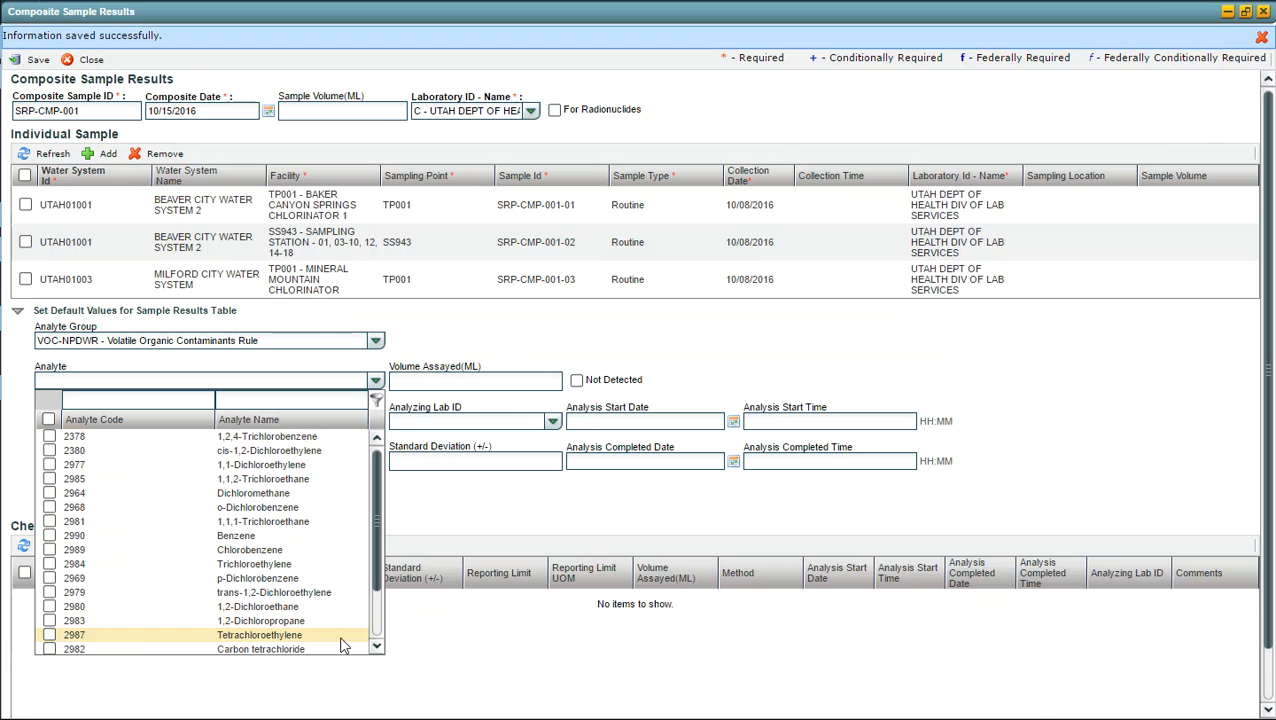
pyautogui.click(48, 420)
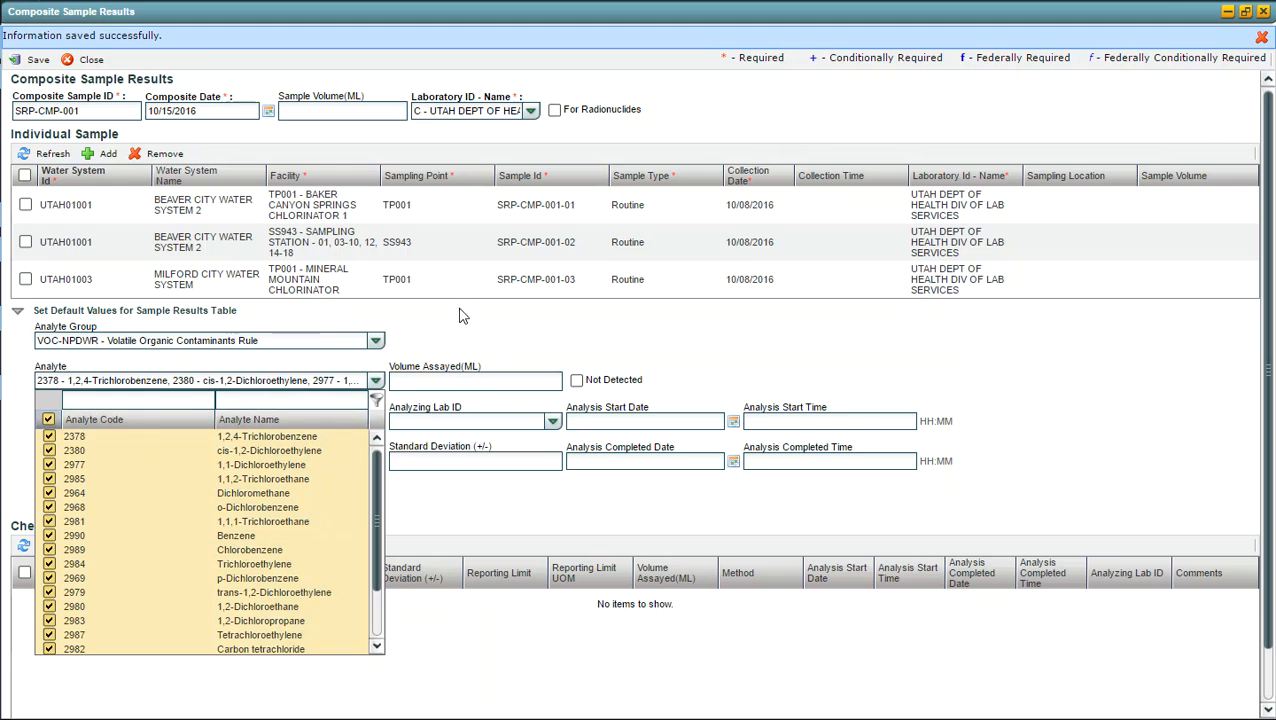
pyautogui.click(479, 340)
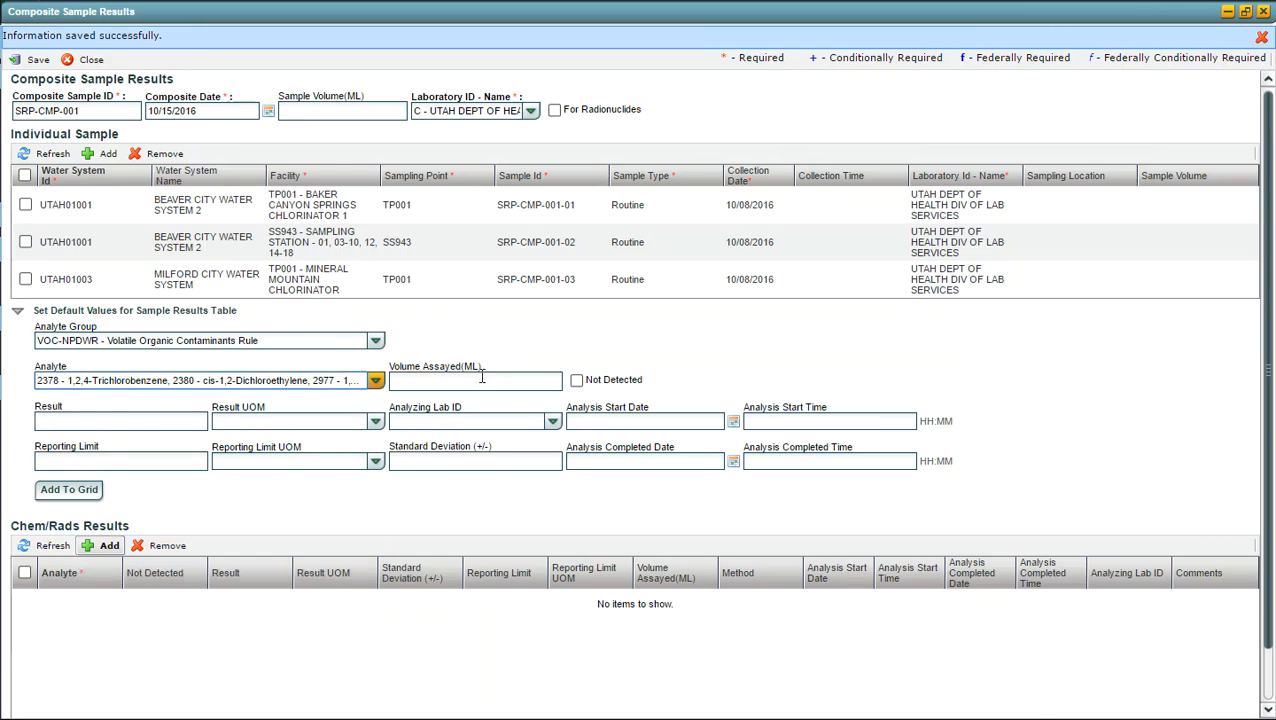
# Step: Set the default volume assayed to 100 mL and mark the results as Not Detected
pyautogui.click(469, 379)
pyautogui.write('100')
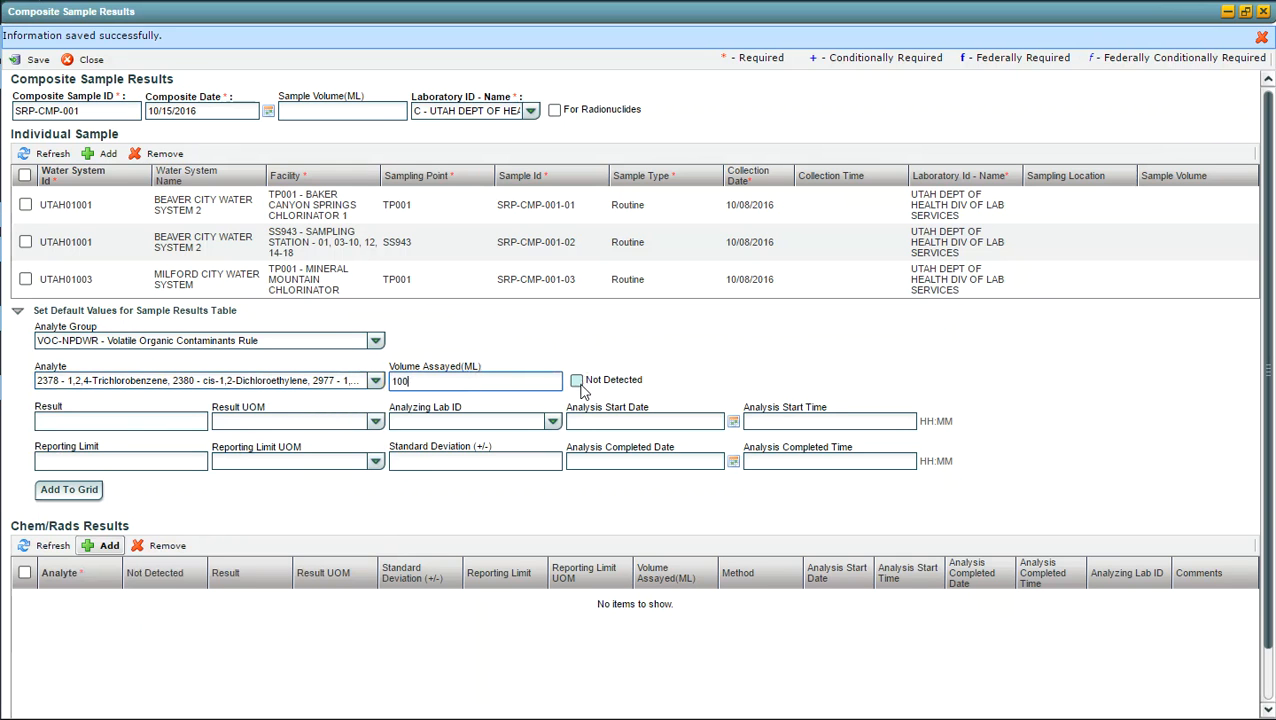
pyautogui.click(577, 382)
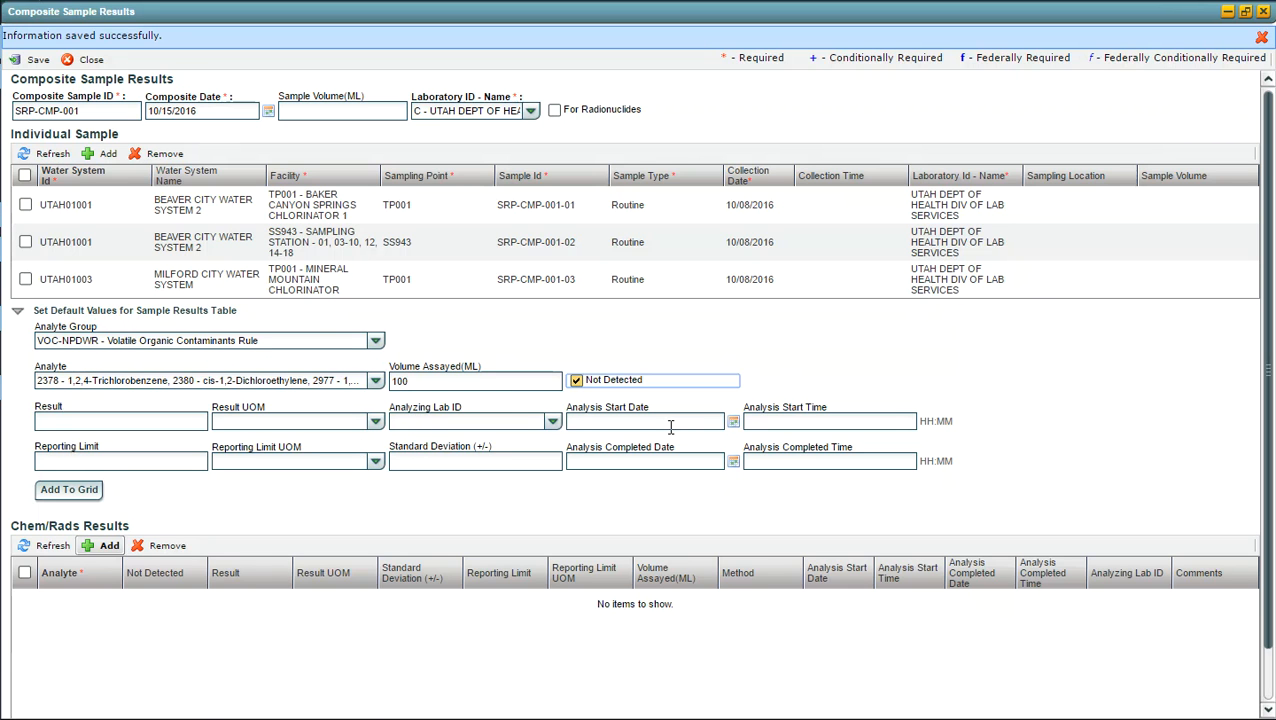
# Step: Set the default analysis start date to 10/15/2016 and the analysis start time to 9:25
pyautogui.click(579, 422)
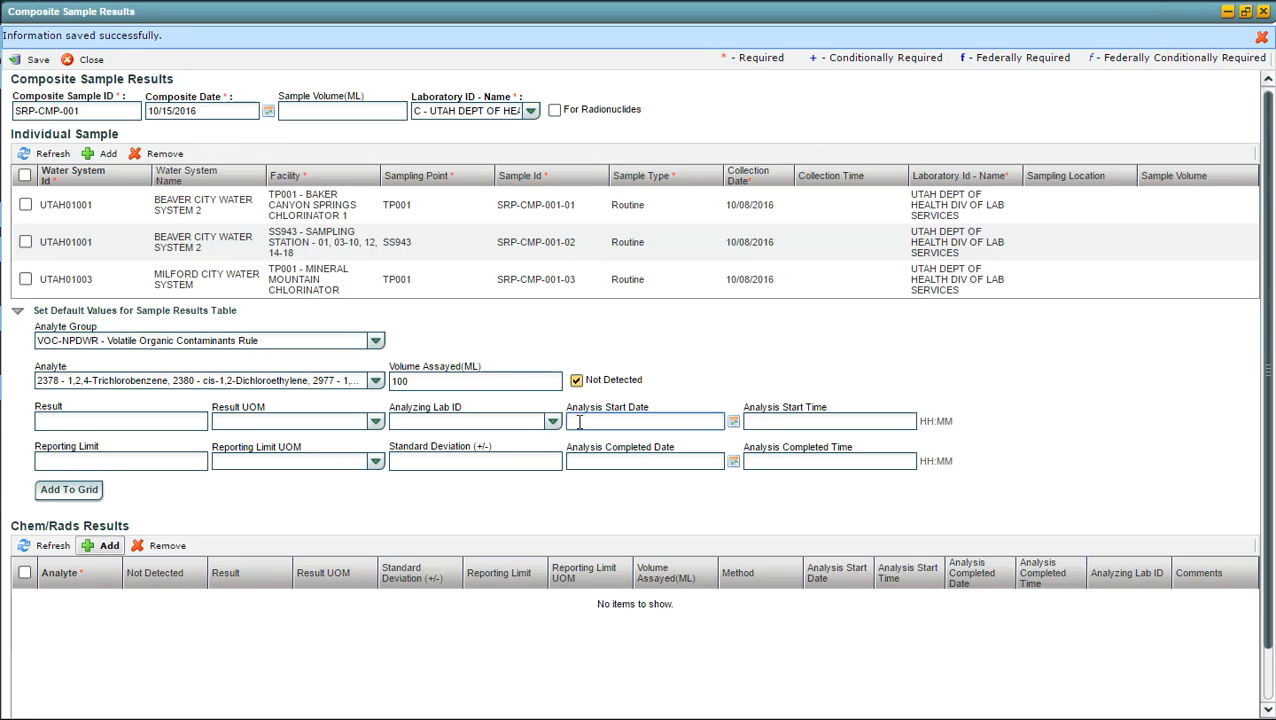
pyautogui.click(809, 422)
pyautogui.click(702, 422)
pyautogui.write('10/15/2016')
pyautogui.press('Tab')
pyautogui.press('Tab')
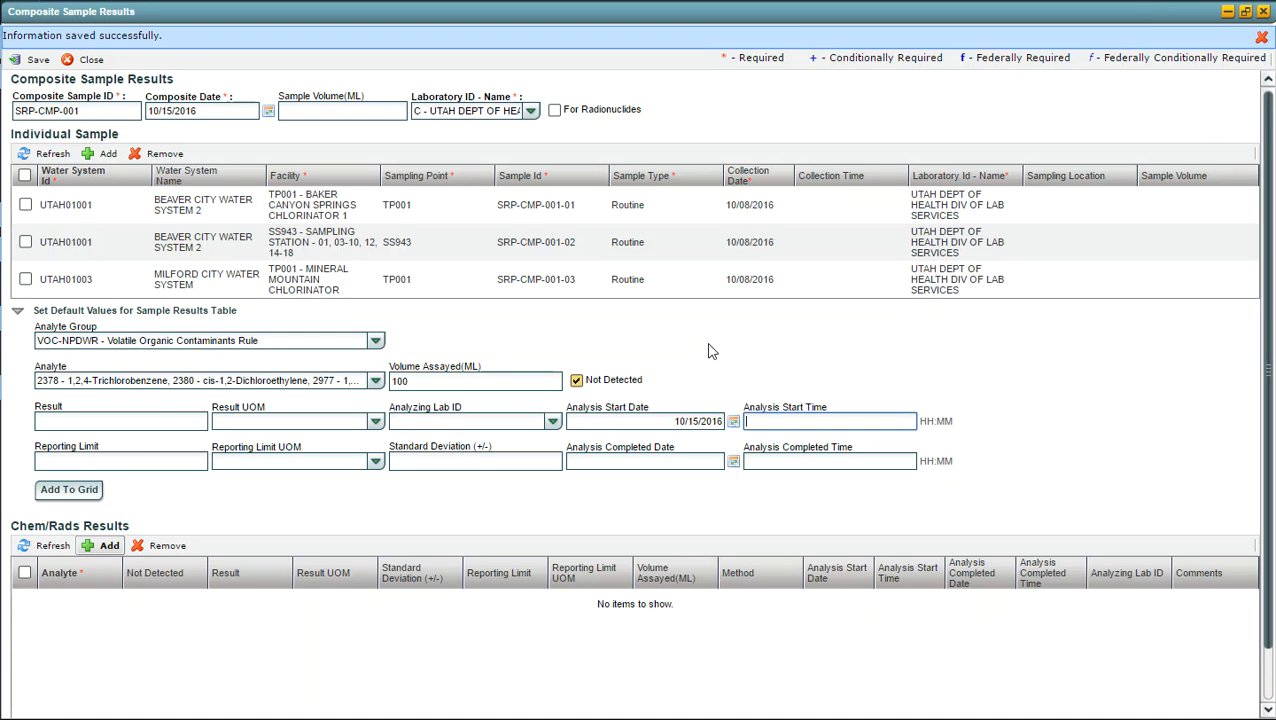
pyautogui.write('0925')
pyautogui.press('Tab')
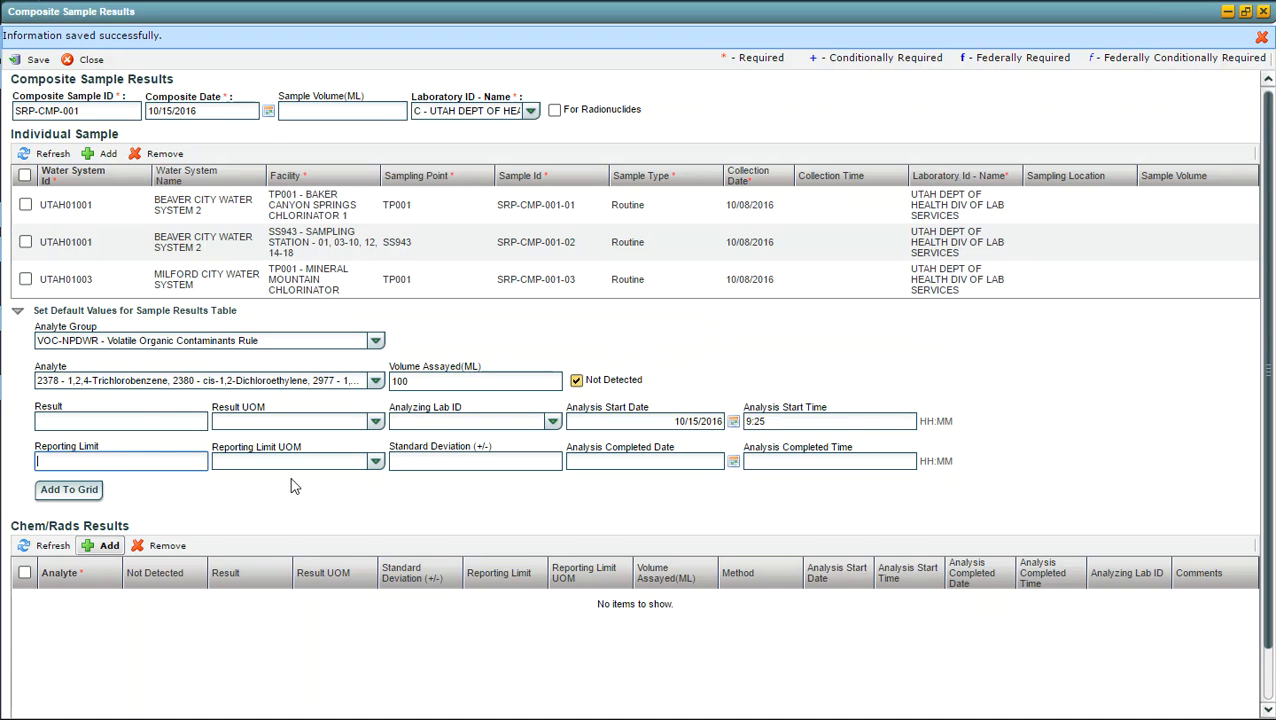
# Step: Set the default reporting limit to 0.0005 mg/L and add the selected analytes to the Chem/Rads results grid
pyautogui.write('0.0005')
pyautogui.press('Tab')
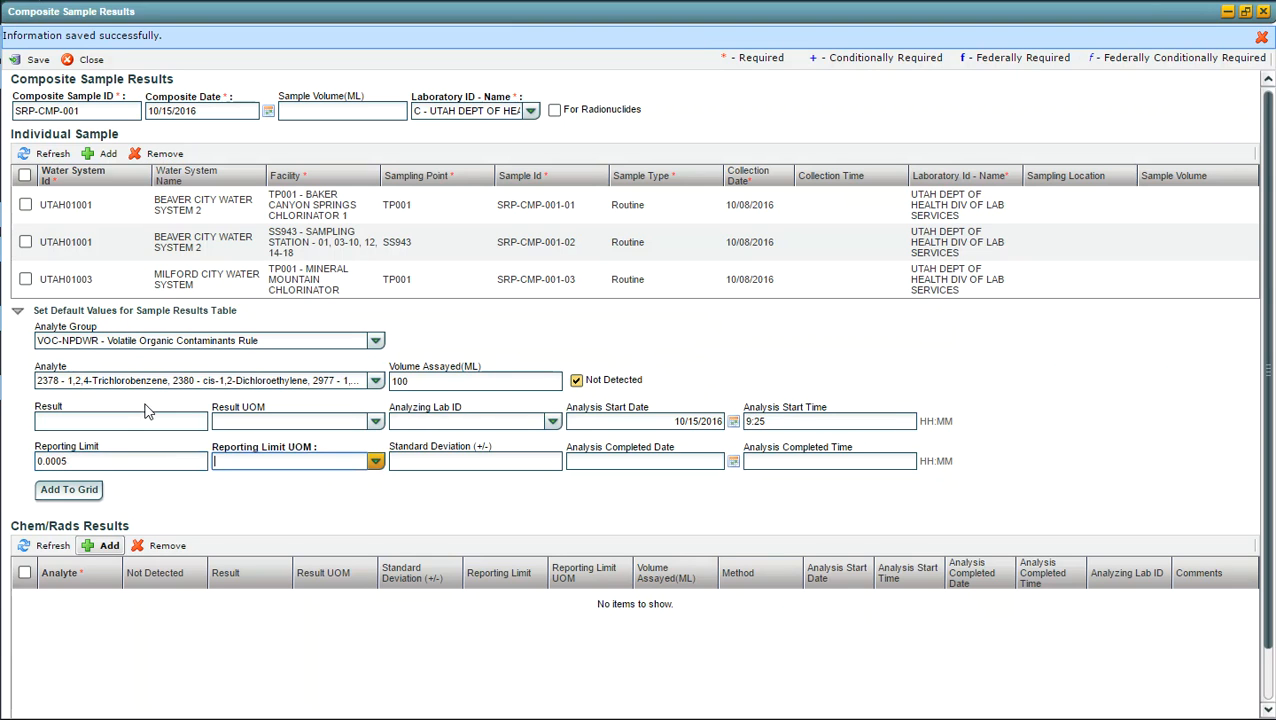
pyautogui.write('m')
pyautogui.press('Return')
pyautogui.press('Tab')
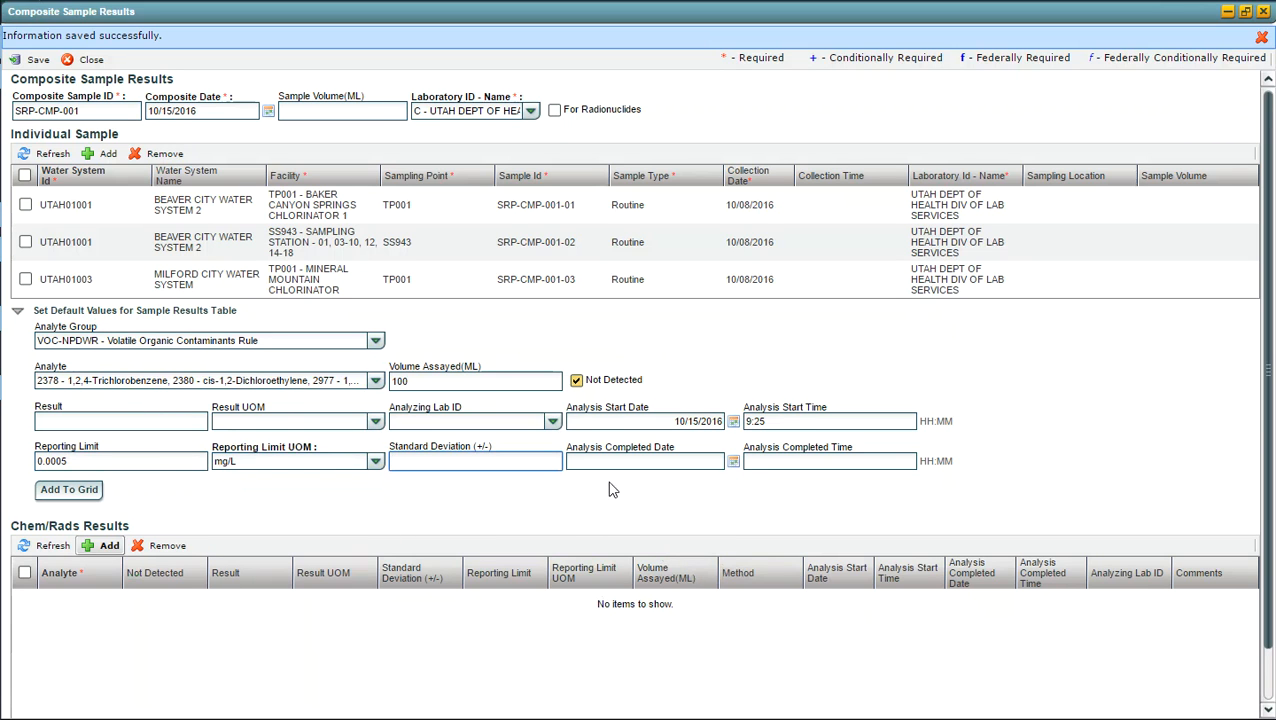
pyautogui.press('Tab')
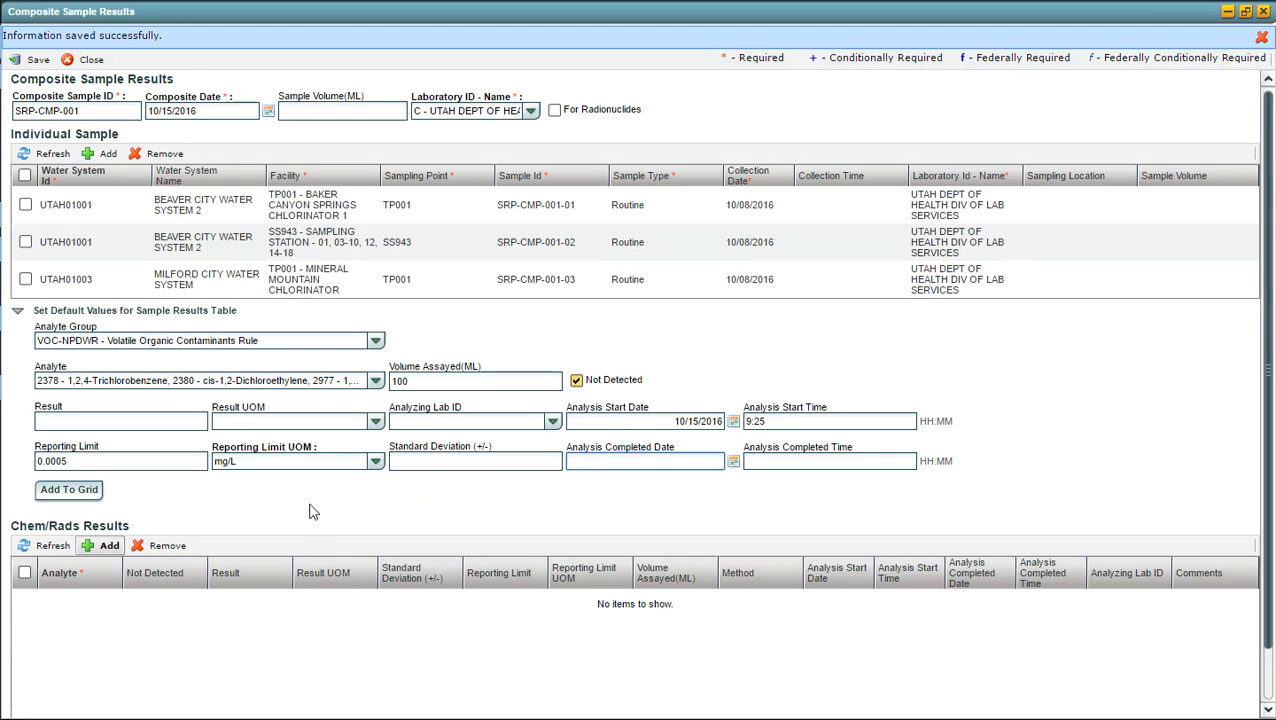
pyautogui.click(70, 490)
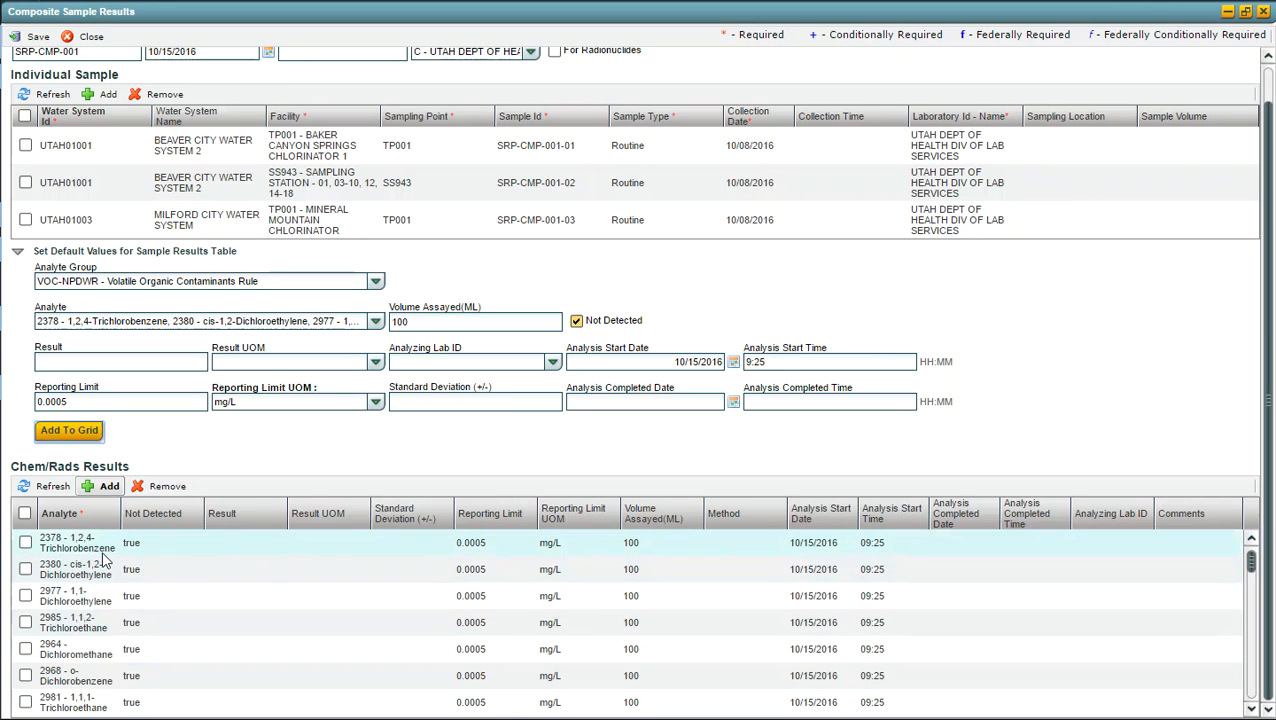
# Step: Look through the added Chem/Rads result rows, then save and close the SRP-CMP-001 composite sample
pyautogui.click(1252, 680)
pyautogui.click(1252, 679)
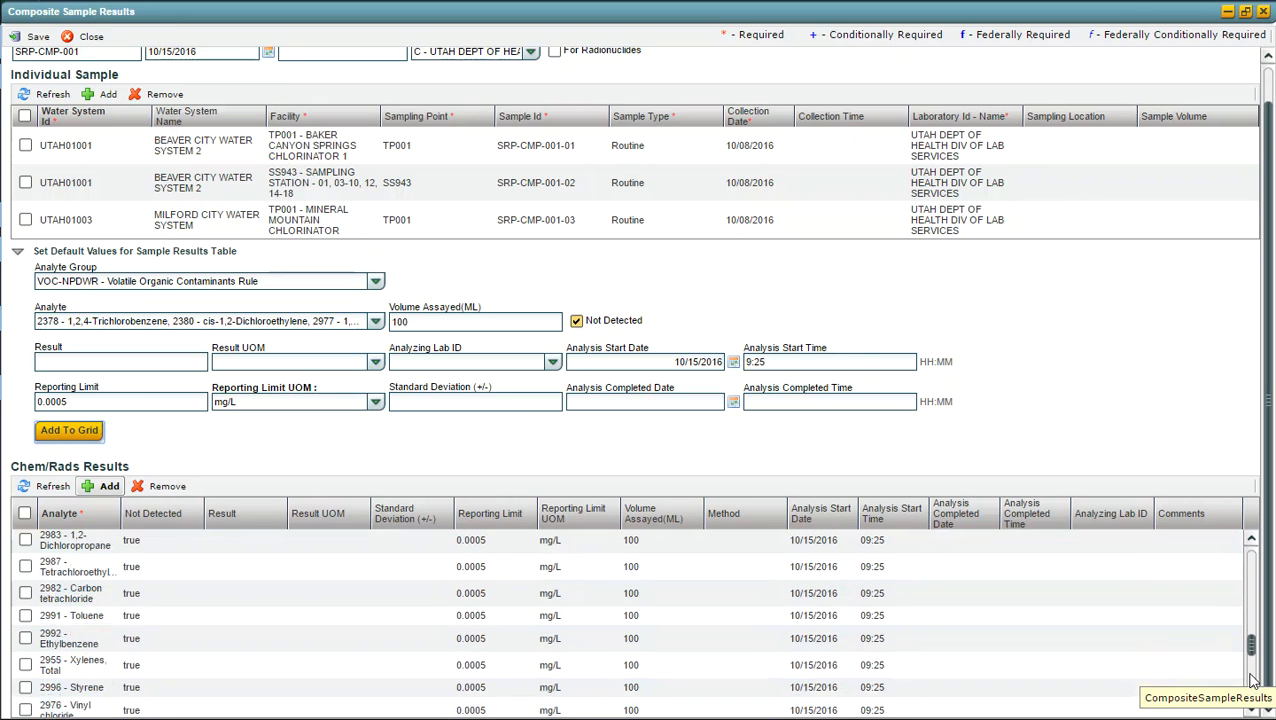
pyautogui.click(1255, 564)
pyautogui.click(1256, 566)
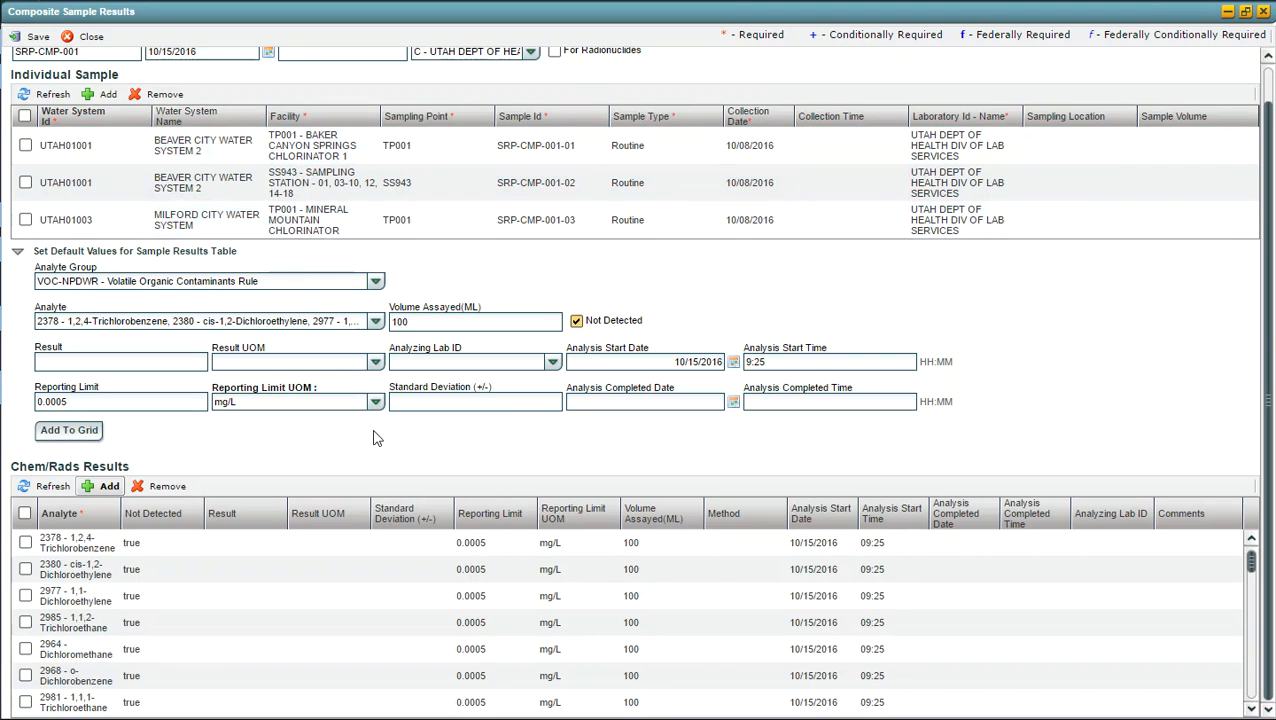
pyautogui.click(31, 37)
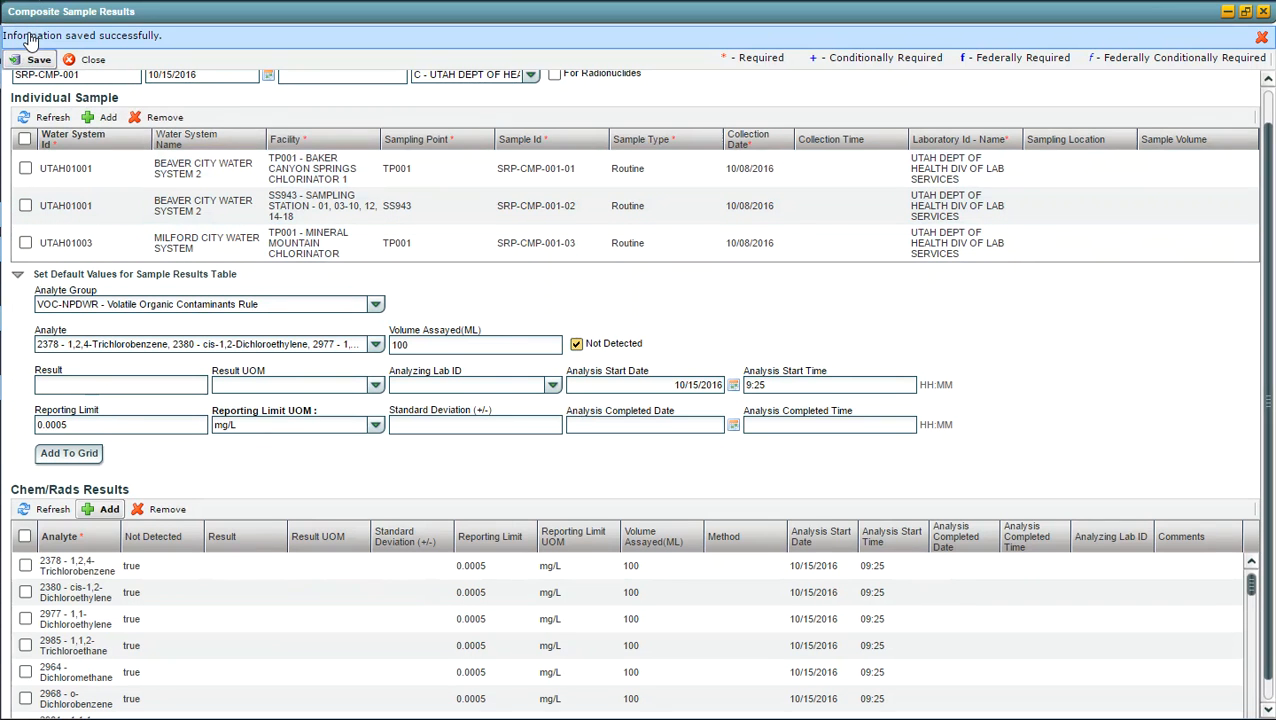
pyautogui.click(89, 62)
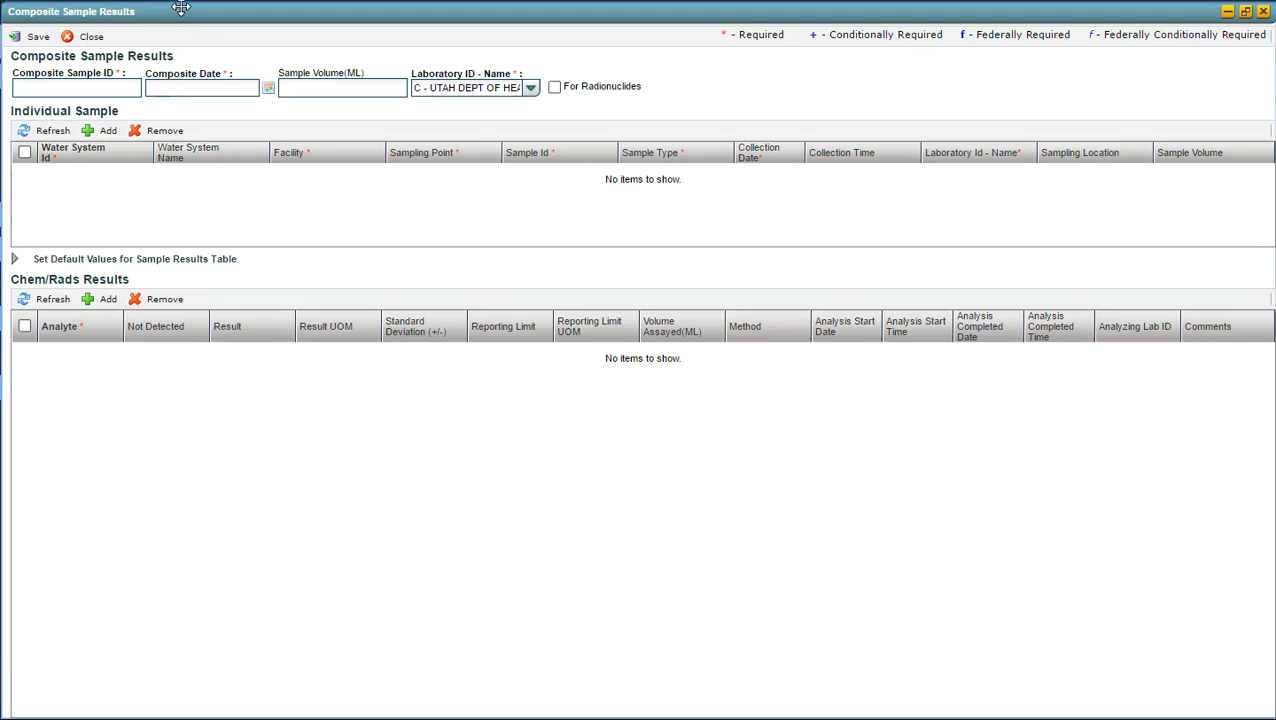
# Step: Enter composite sample ID SRP-RAD-001 with composite date 10/15/2016 on the blank form and mark it for radionuclides
pyautogui.click(52, 84)
pyautogui.write('SRP-RAD-001')
pyautogui.press('Tab')
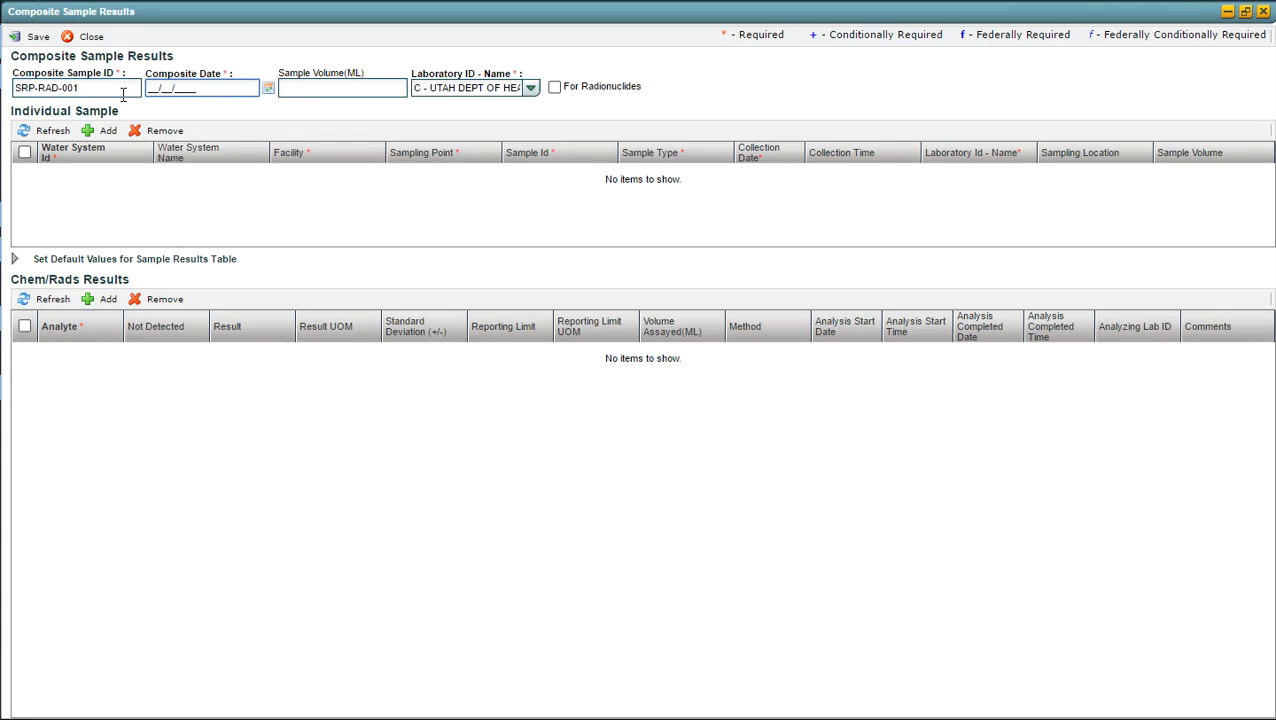
pyautogui.write('10/15/2016')
pyautogui.press('Tab')
pyautogui.press('Tab')
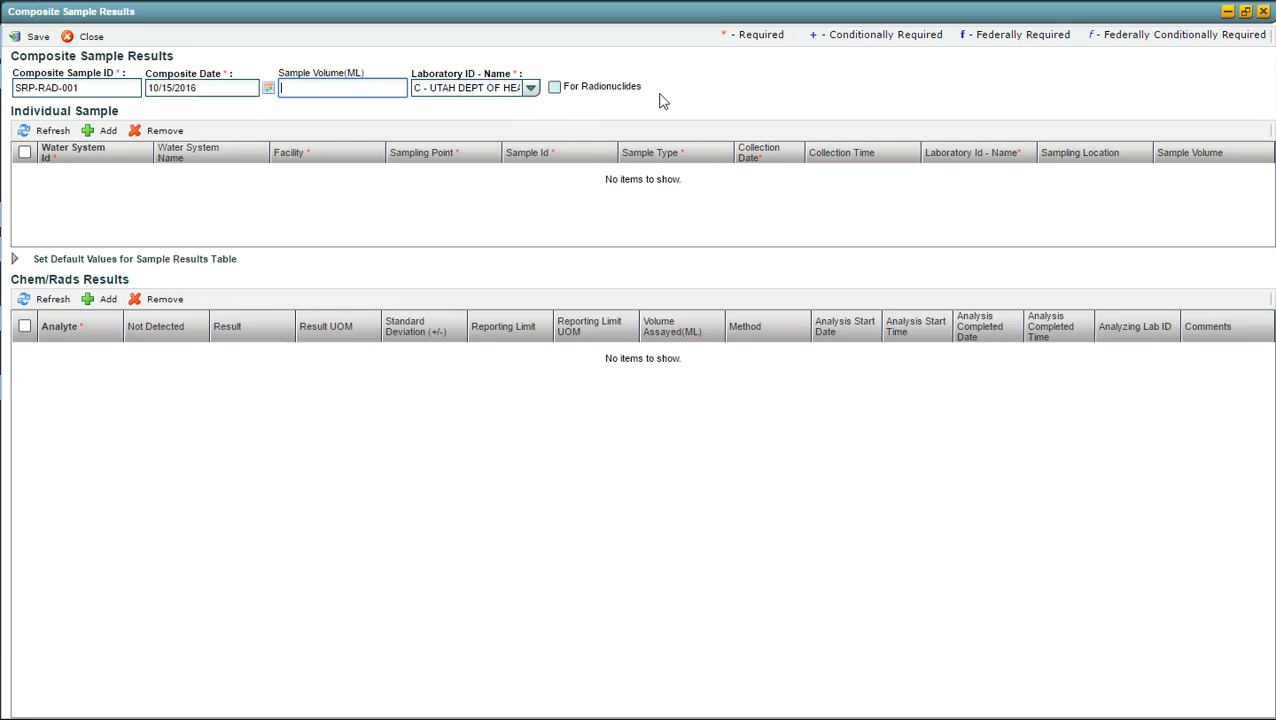
pyautogui.click(555, 88)
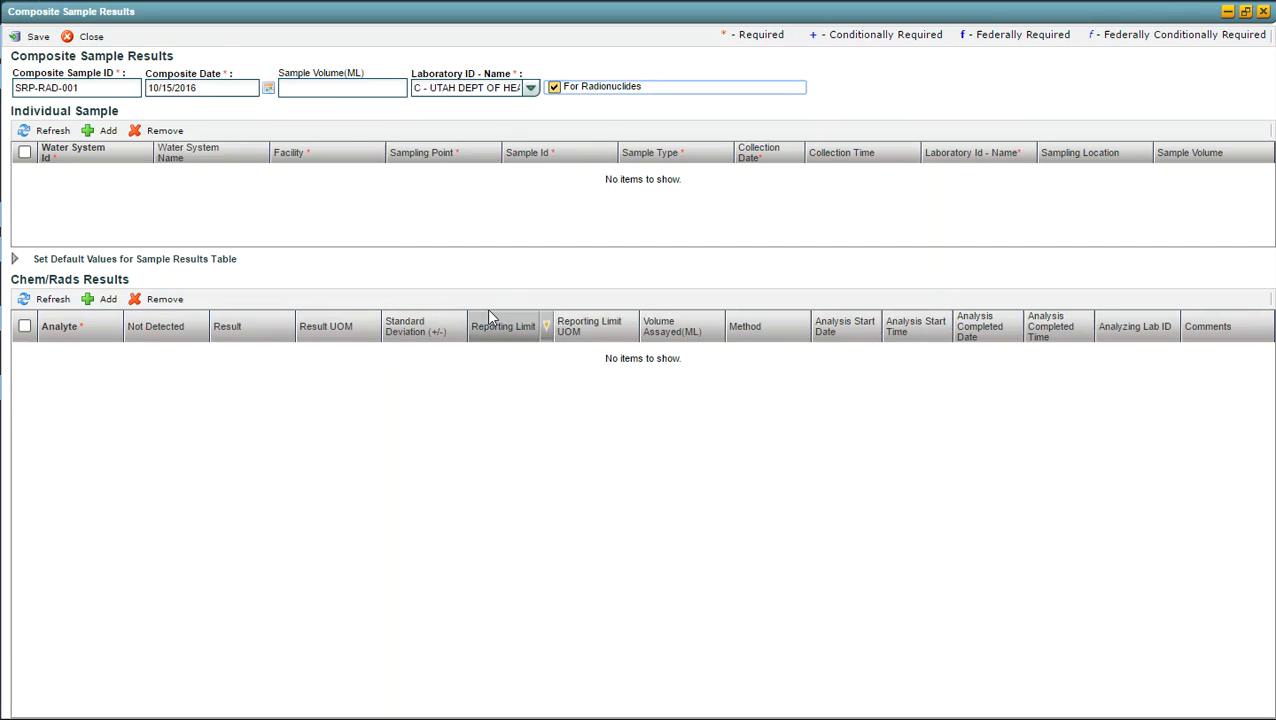
# Step: Add an individual sample to the radionuclide composite and choose water system UTAH01001, Beaver City Water System
pyautogui.click(107, 132)
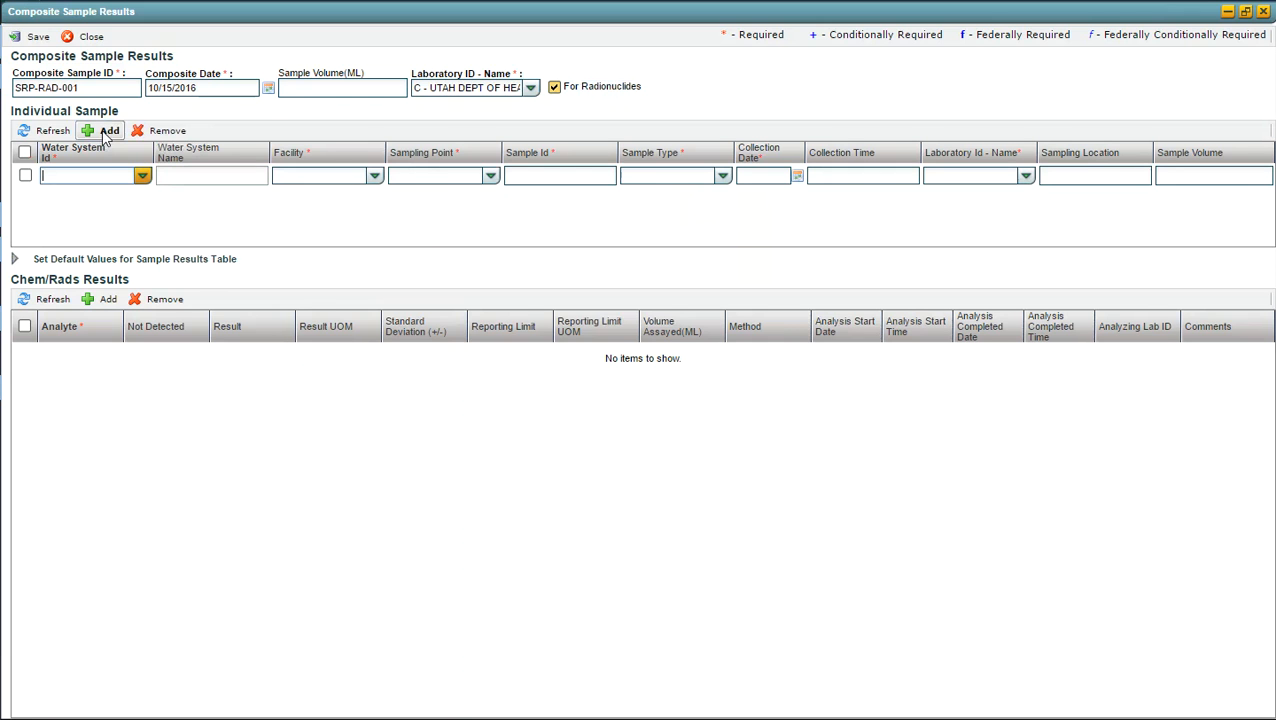
pyautogui.click(143, 176)
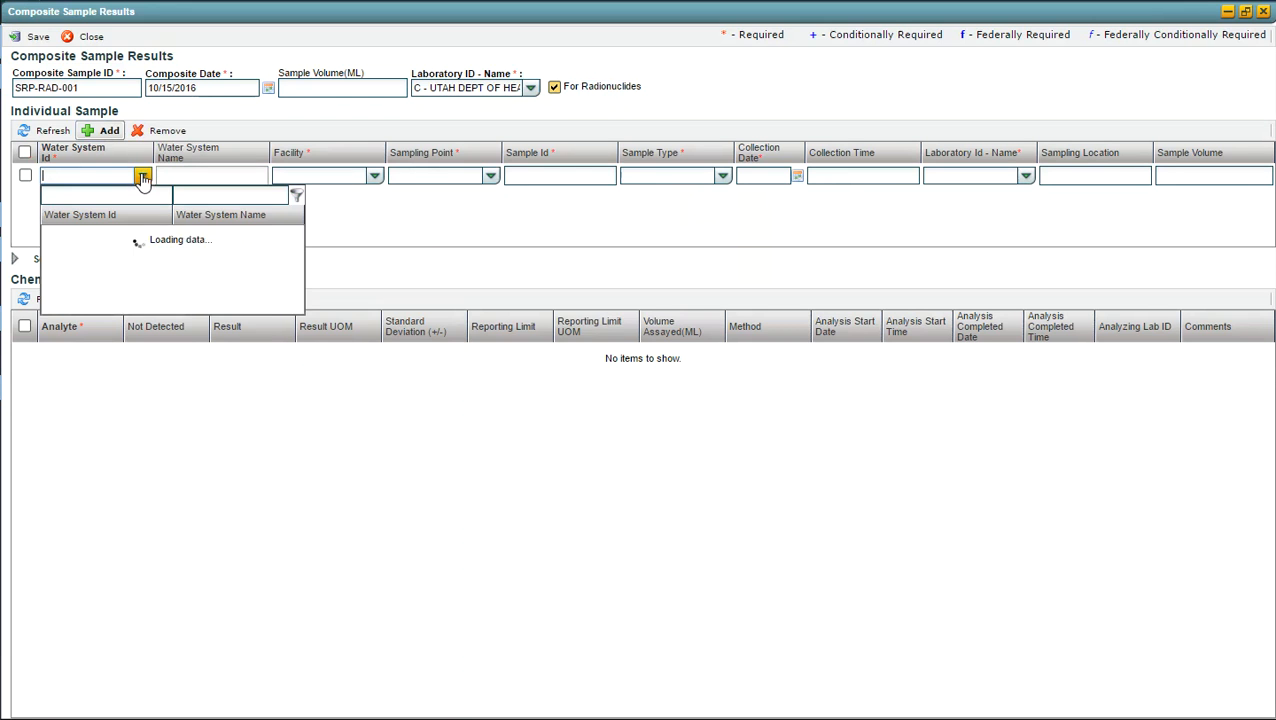
pyautogui.click(190, 194)
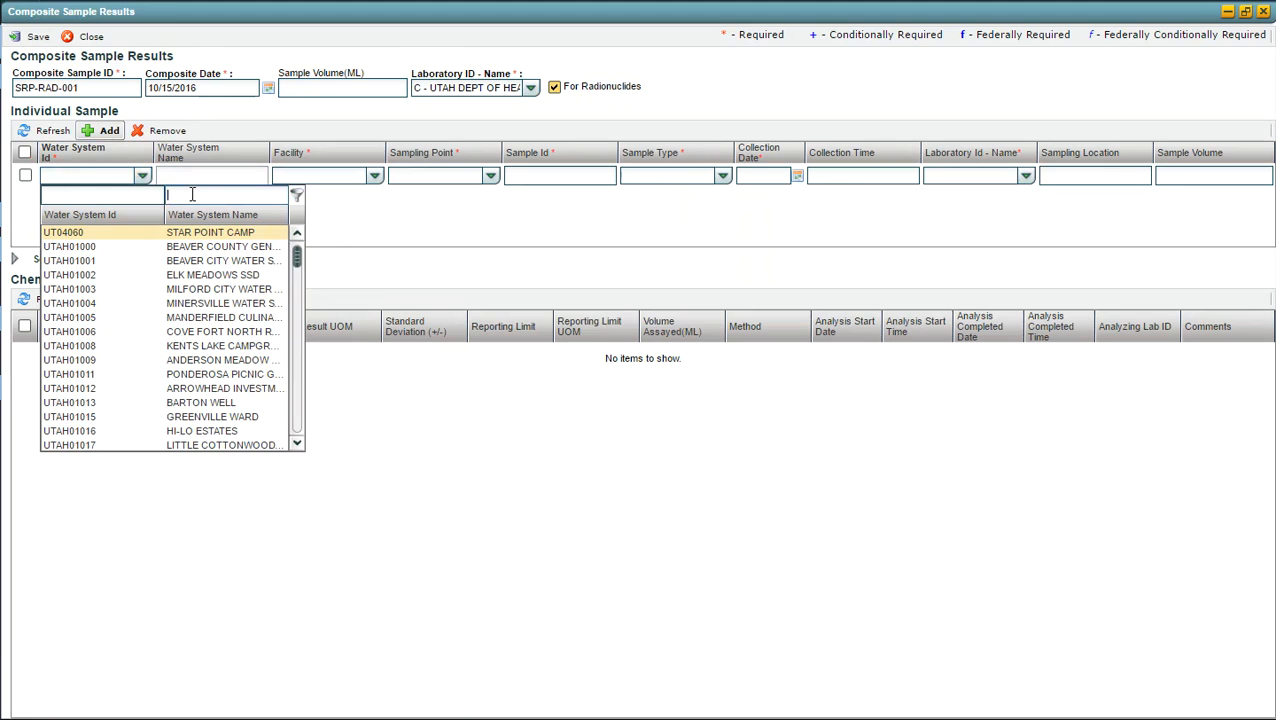
pyautogui.click(186, 262)
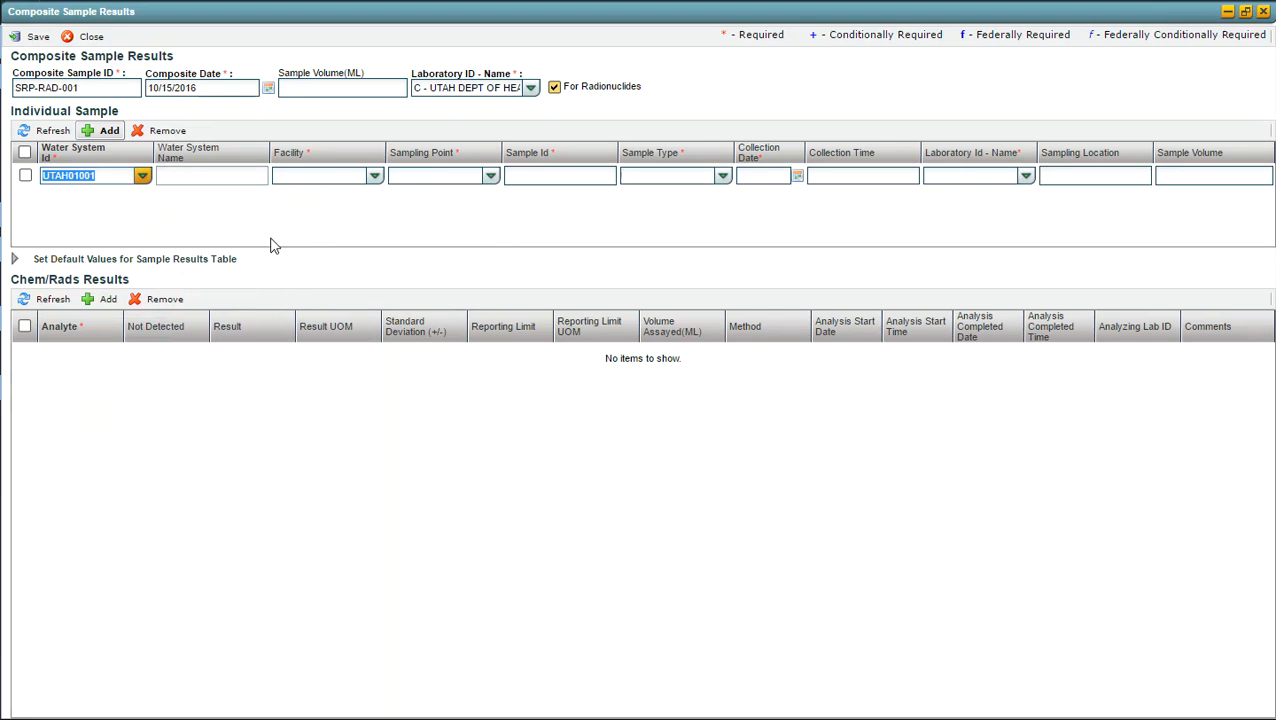
# Step: Set the individual sample's facility to TP001 - Baker Canyon Springs Chlorinator 1 and its sampling point to TP001
pyautogui.click(374, 176)
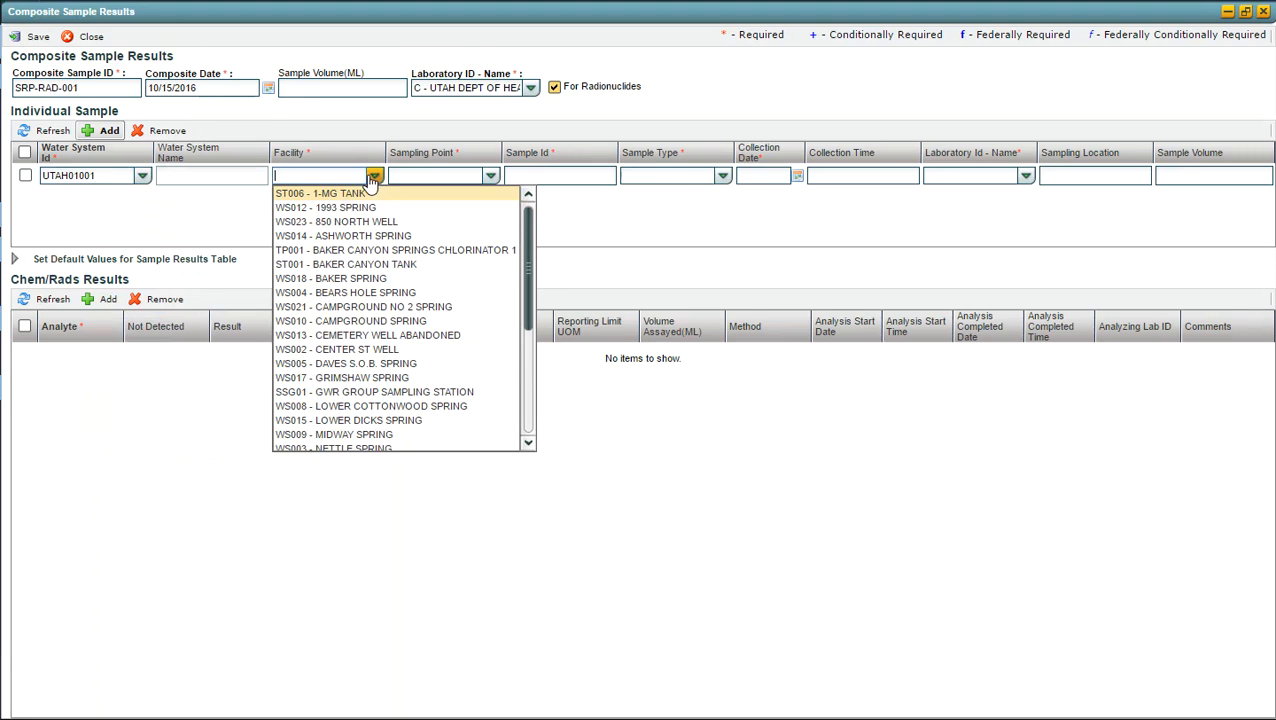
pyautogui.click(338, 252)
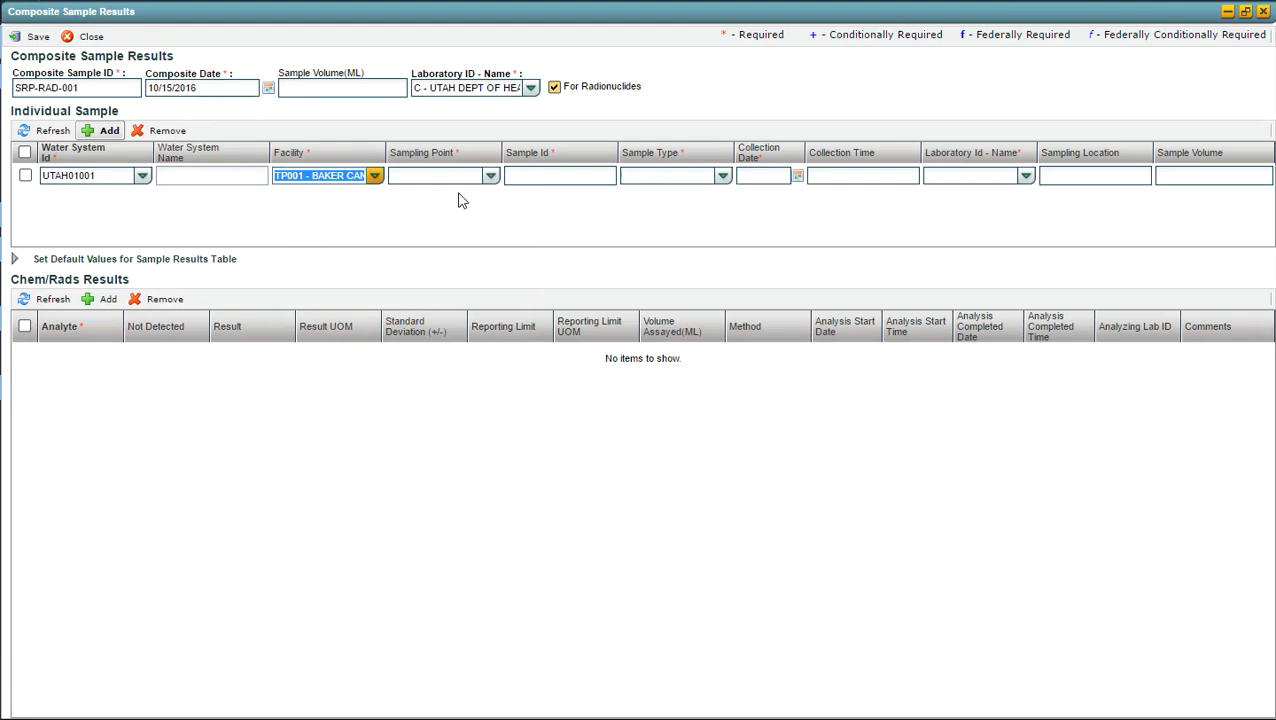
pyautogui.click(490, 176)
pyautogui.click(416, 210)
# Step: Enter sample ID SRP-RAD-001-01 for the individual sample and set its sample type to Routine
pyautogui.click(526, 178)
pyautogui.write('SRP-RAD-')
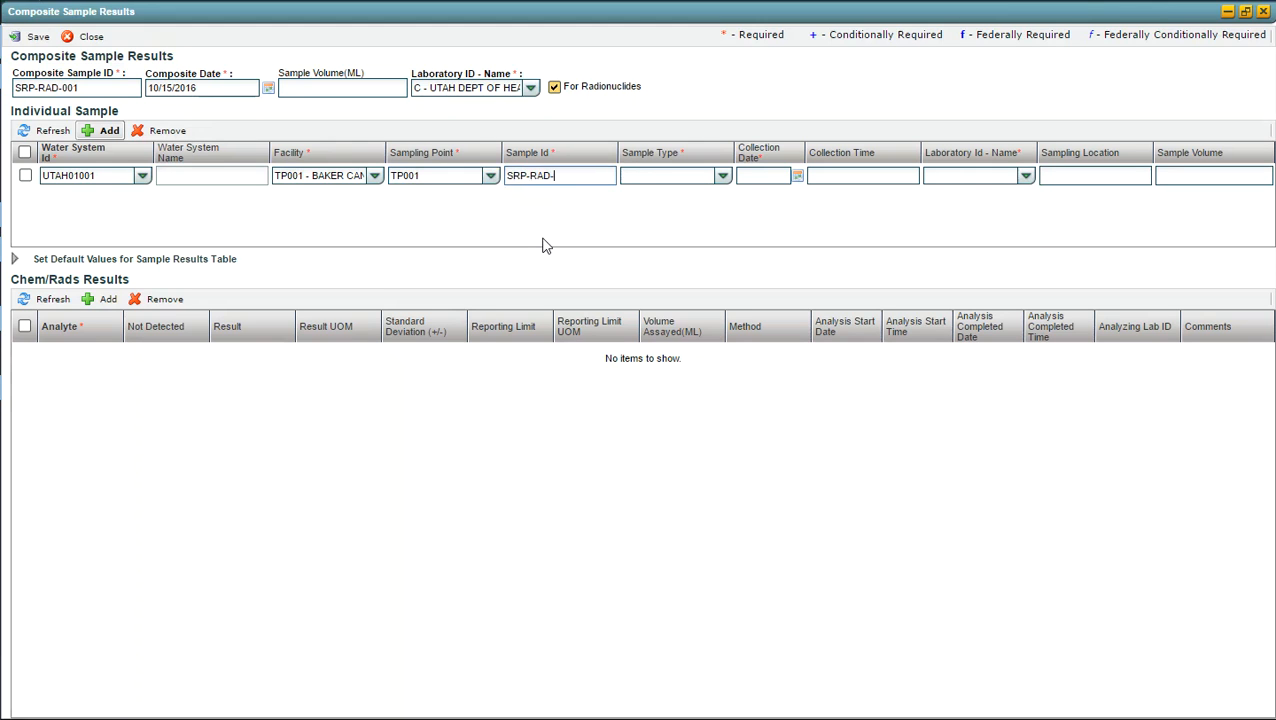
pyautogui.write('001-01')
pyautogui.press('Tab')
pyautogui.write('R')
pyautogui.press('Return')
pyautogui.press('Tab')
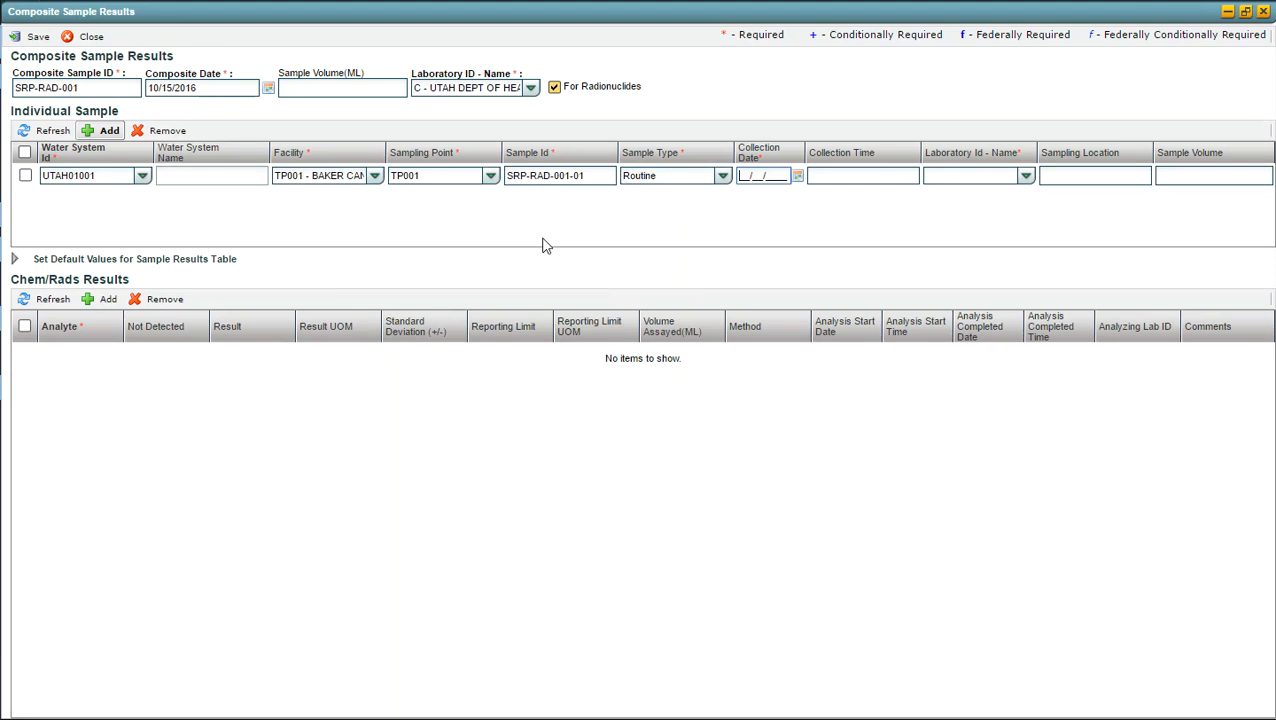
# Step: Set the collection date of sample SRP-RAD-001-01 to 01/20/2016
pyautogui.write('01/20/2016')
pyautogui.press('Tab')
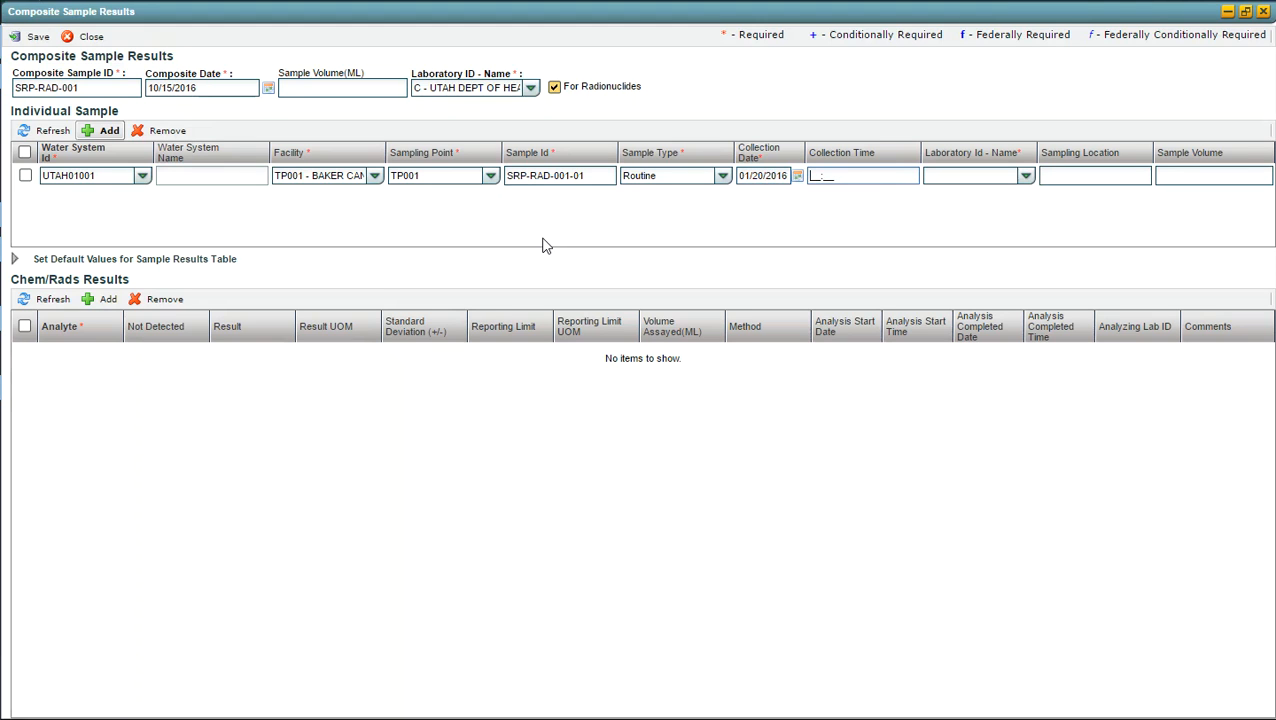
# Step: Set the laboratory of sample SRP-RAD-001-01 to C, Utah Dept of Health Div of Lab Services, and save
pyautogui.press('Tab')
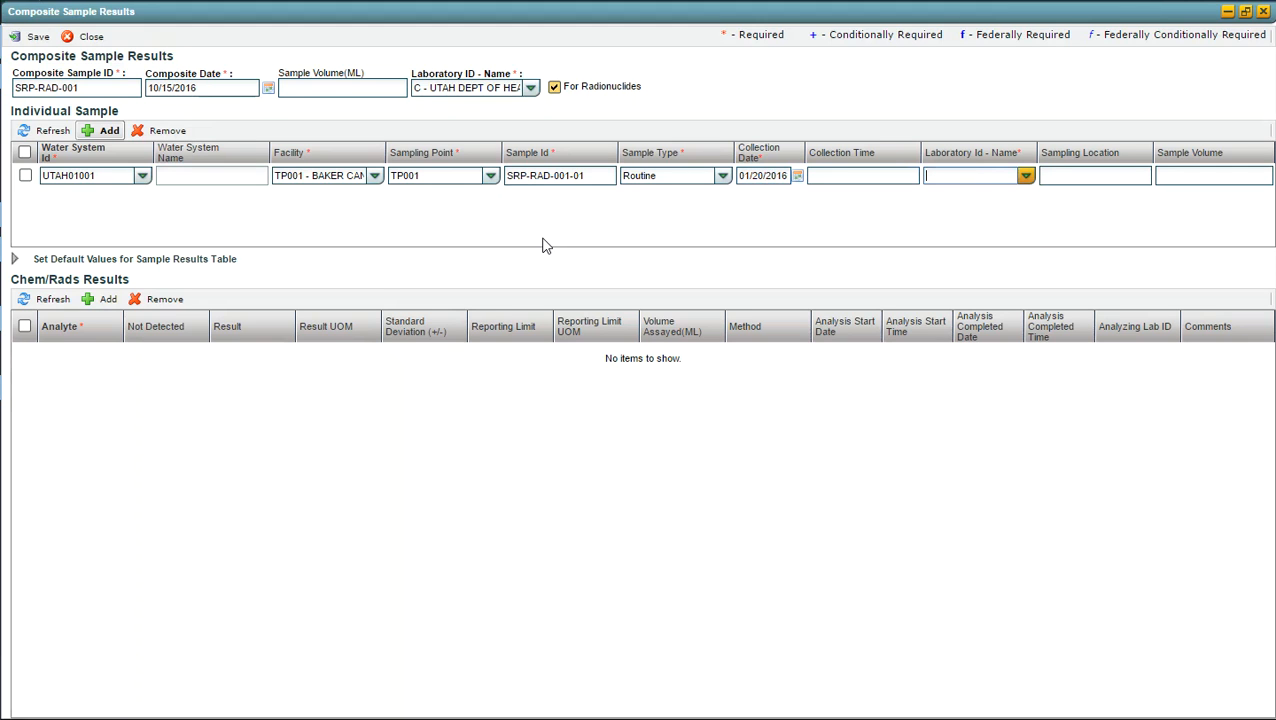
pyautogui.write('C')
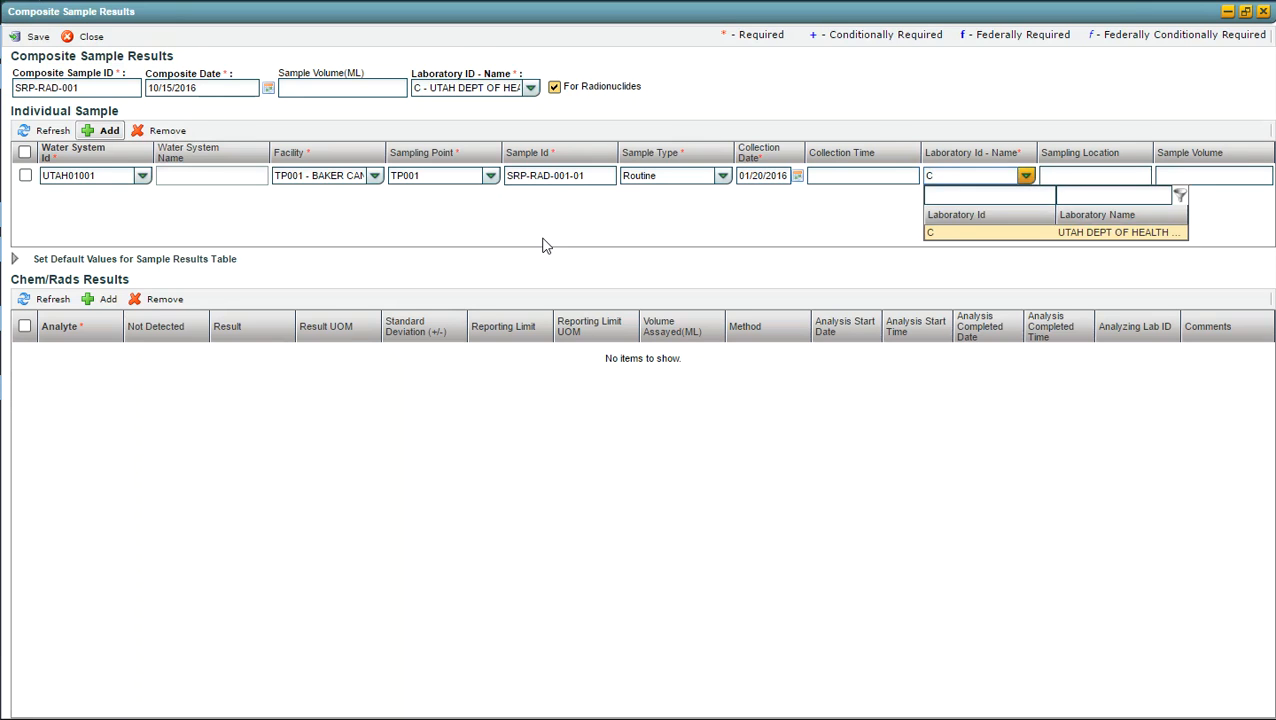
pyautogui.press('Tab')
pyautogui.press('Tab')
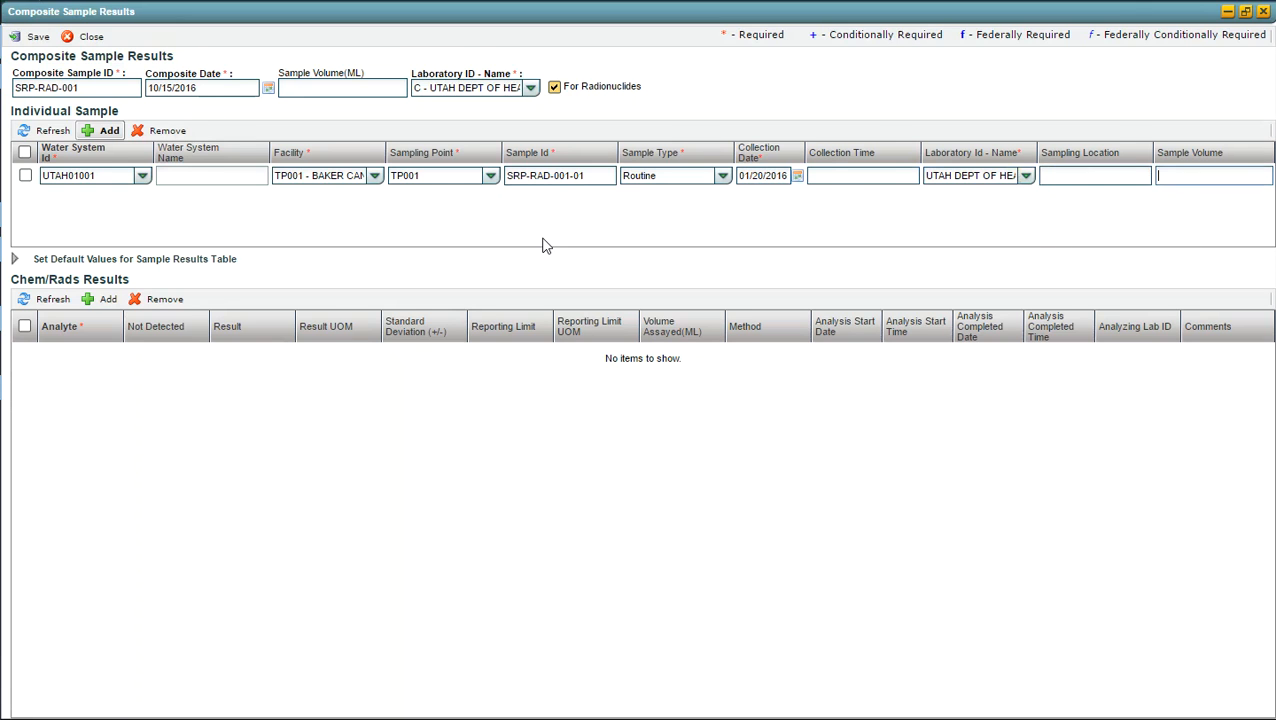
pyautogui.click(38, 37)
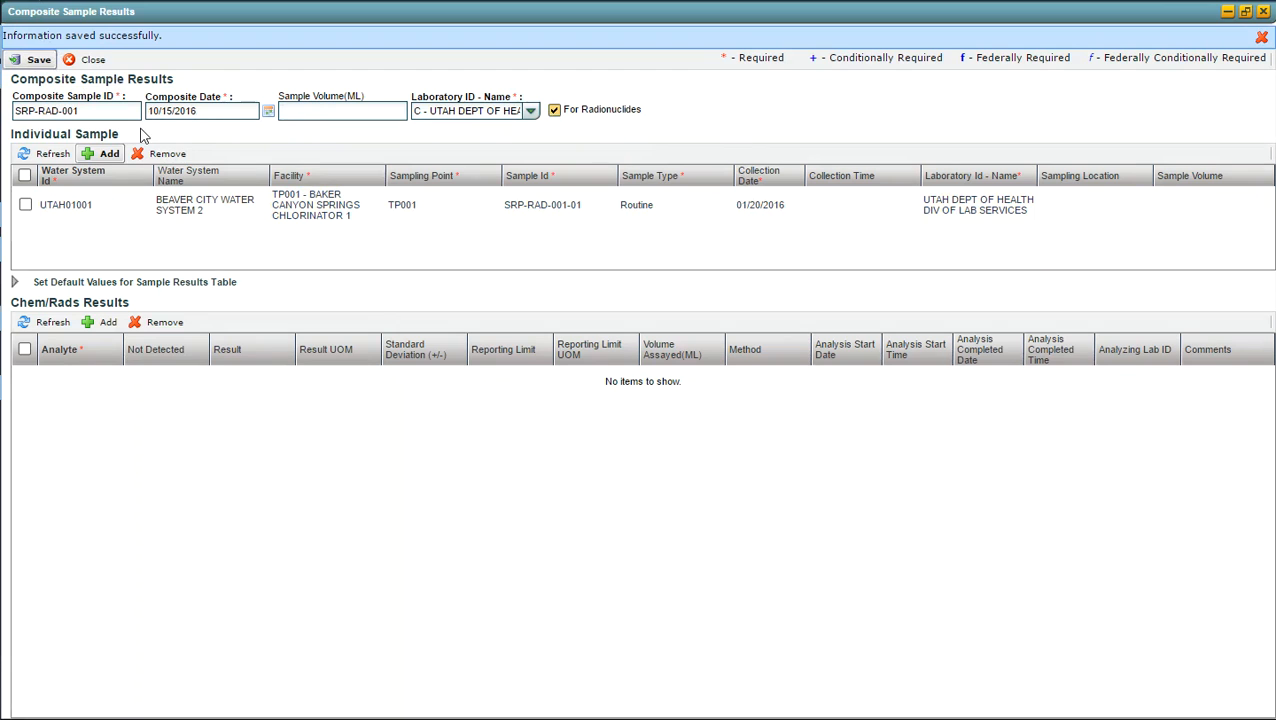
# Step: Add a second individual sample with sample ID SRP-RAD-001-02 and sample type Routine
pyautogui.click(101, 155)
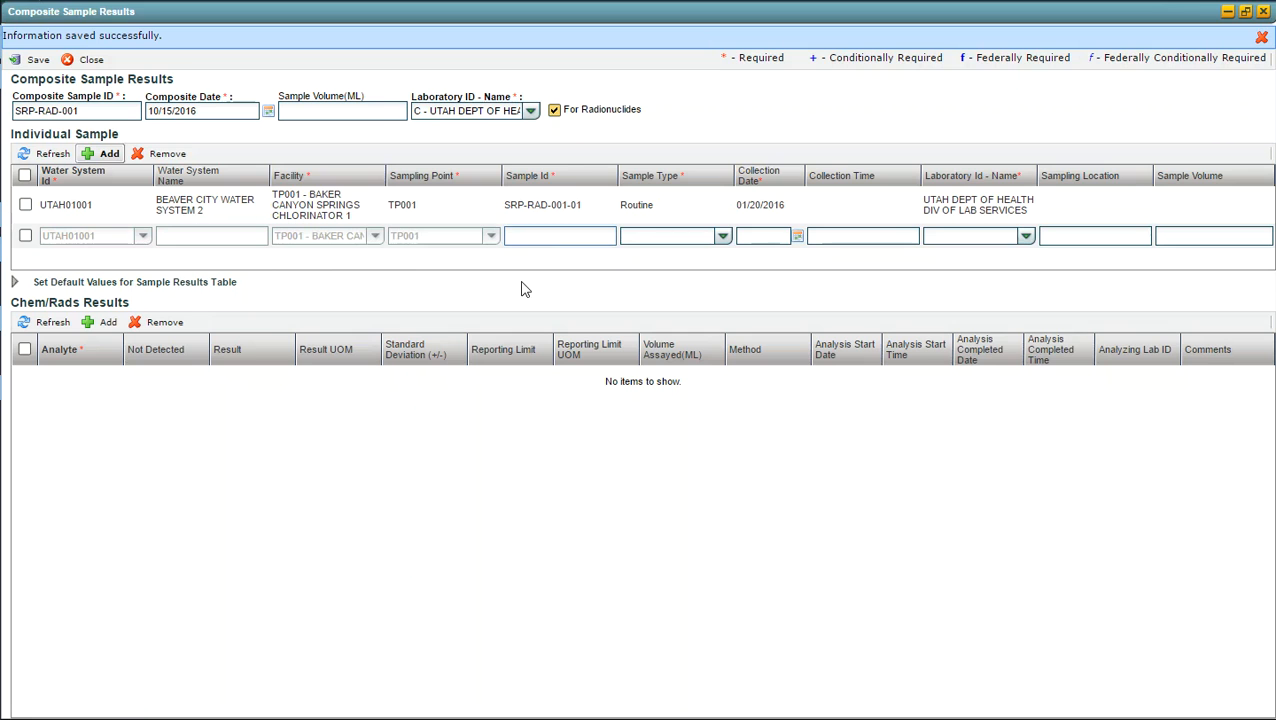
pyautogui.write('SRP-RAD-001-02')
pyautogui.press('Tab')
pyautogui.write('R')
pyautogui.press('Tab')
# Step: Give sample SRP-RAD-001-02 the collection date 04/20/2016 and laboratory Utah Dept of Health, and commit the row
pyautogui.write('04/20/2016')
pyautogui.press('Tab')
pyautogui.press('Tab')
pyautogui.write('U')
pyautogui.press('Tab')
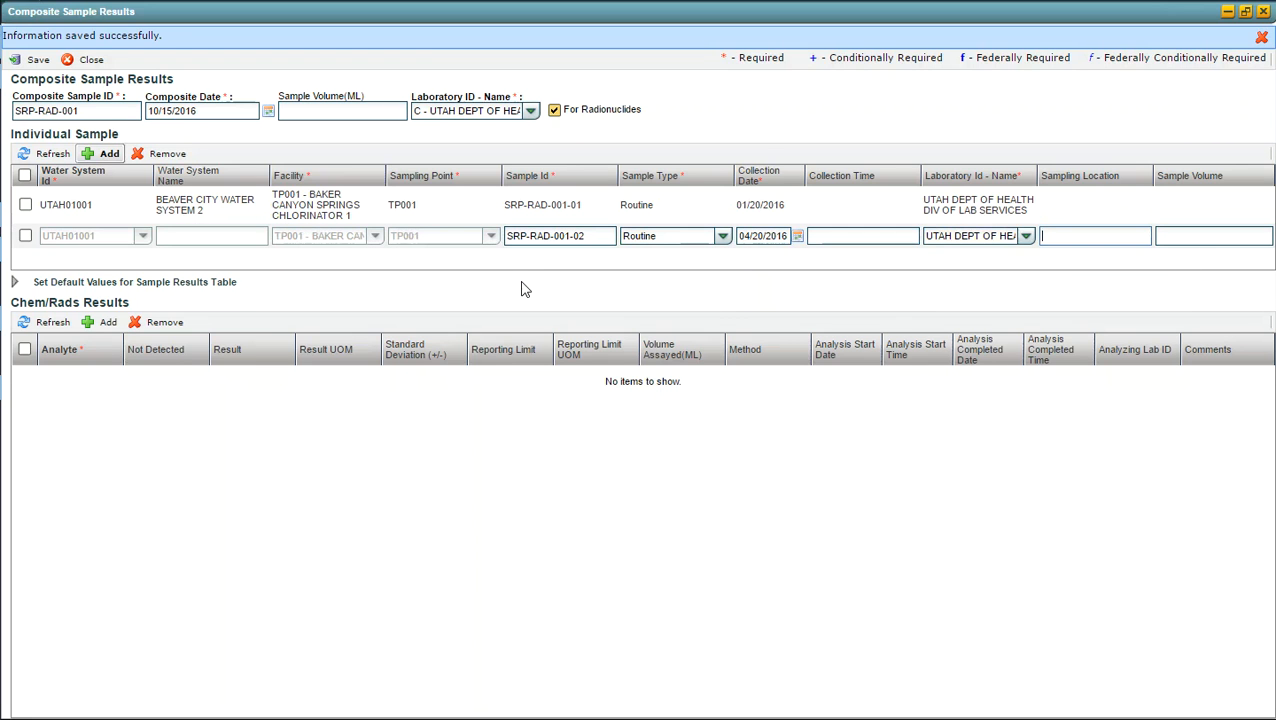
pyautogui.press('Return')
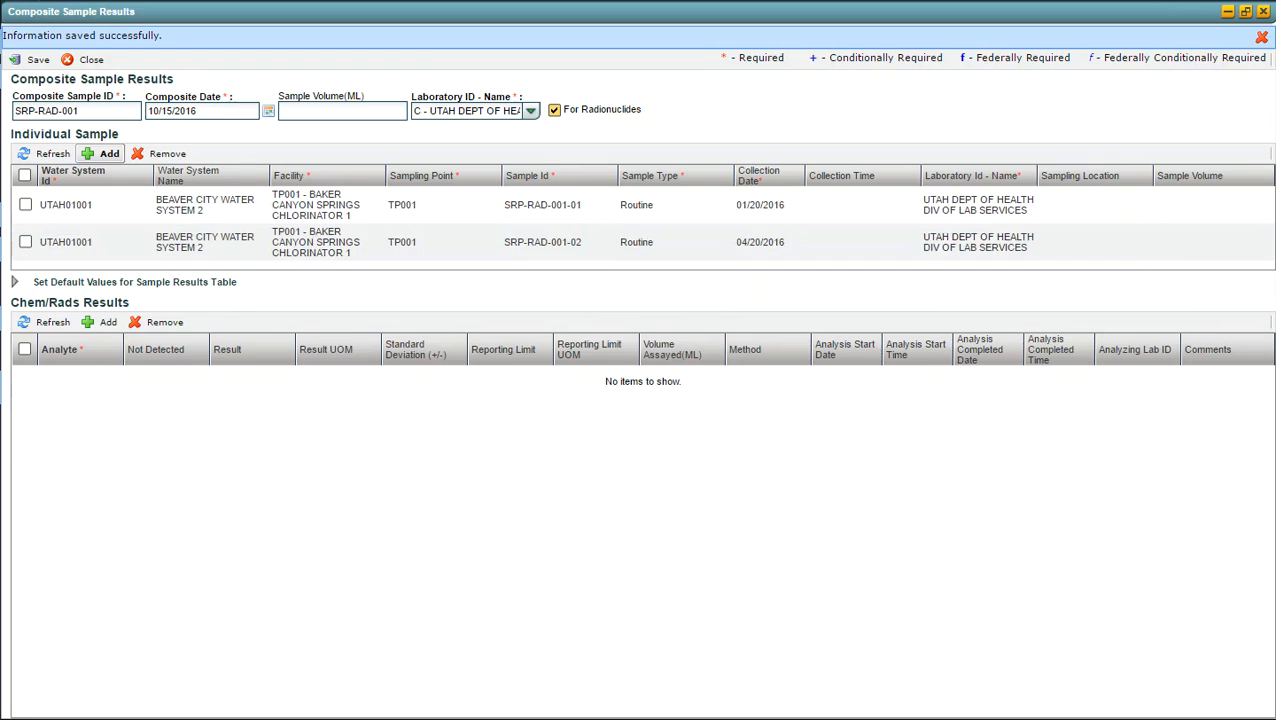
# Step: Add a third individual sample with sample ID SRP-RAD-001-03 and sample type Routine
pyautogui.click(107, 157)
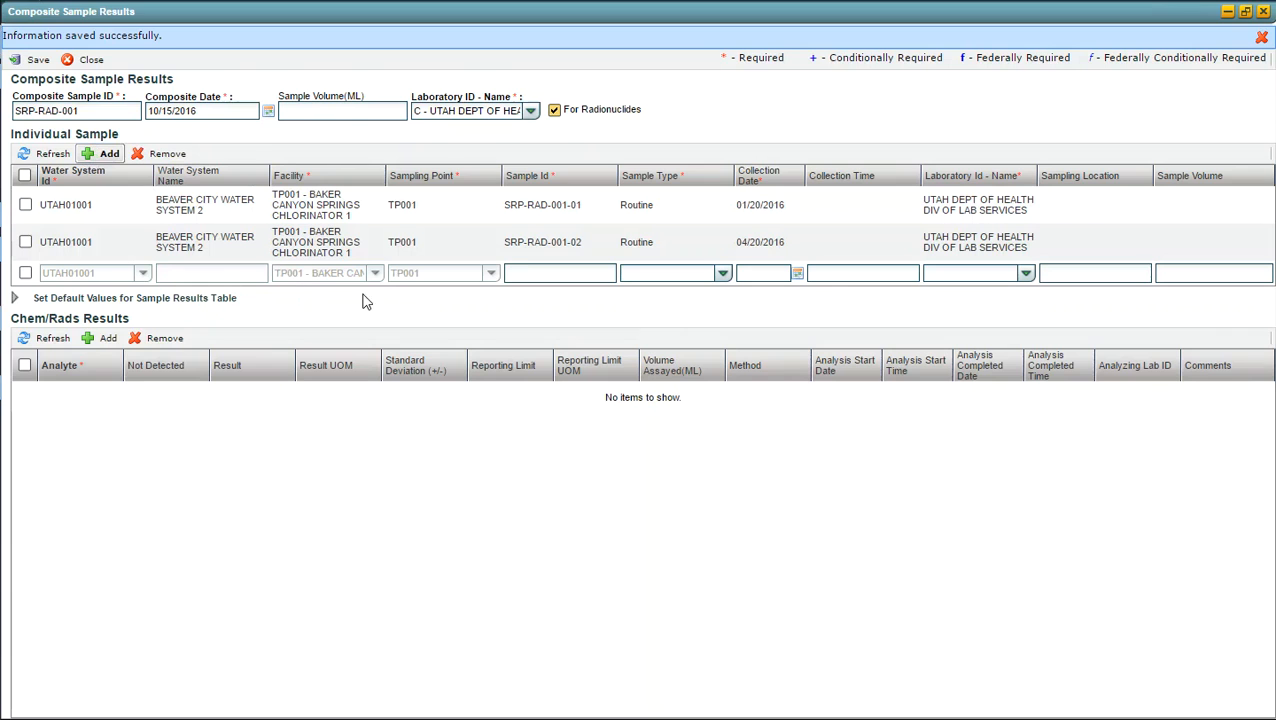
pyautogui.click(525, 274)
pyautogui.write('SRP-RAD')
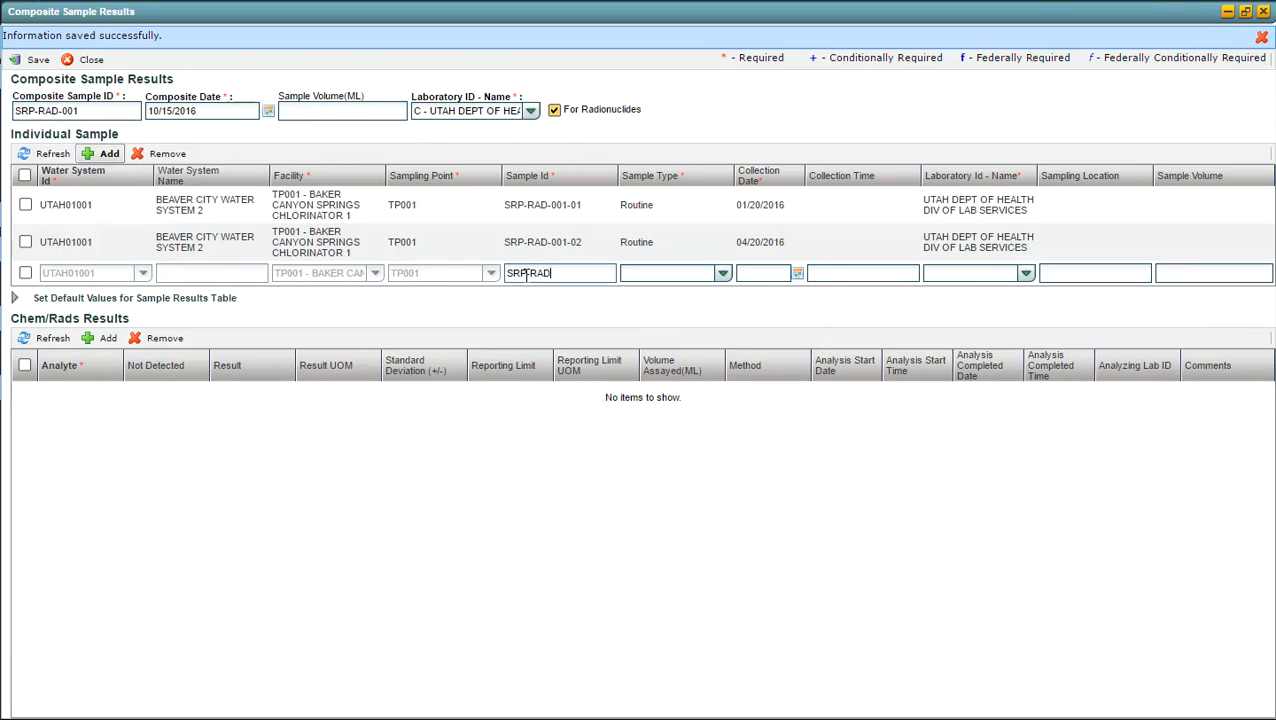
pyautogui.write('-001-03')
pyautogui.press('Tab')
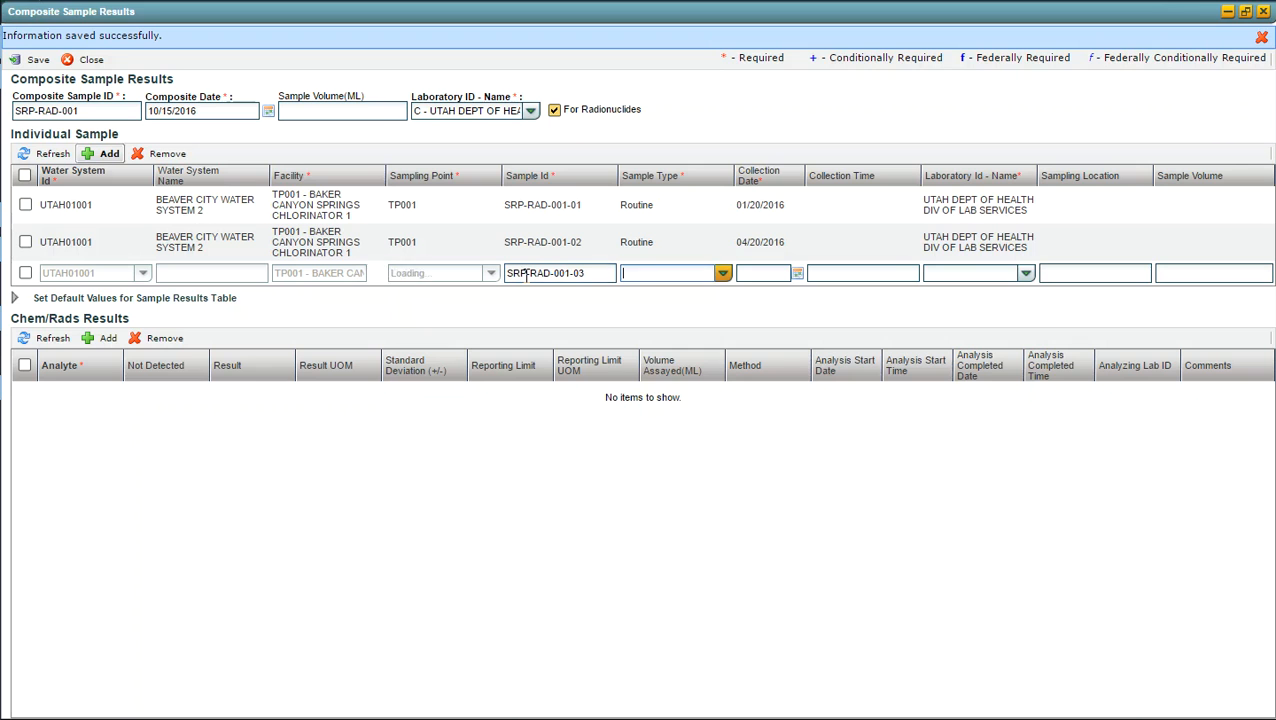
pyautogui.write('R')
pyautogui.press('Tab')
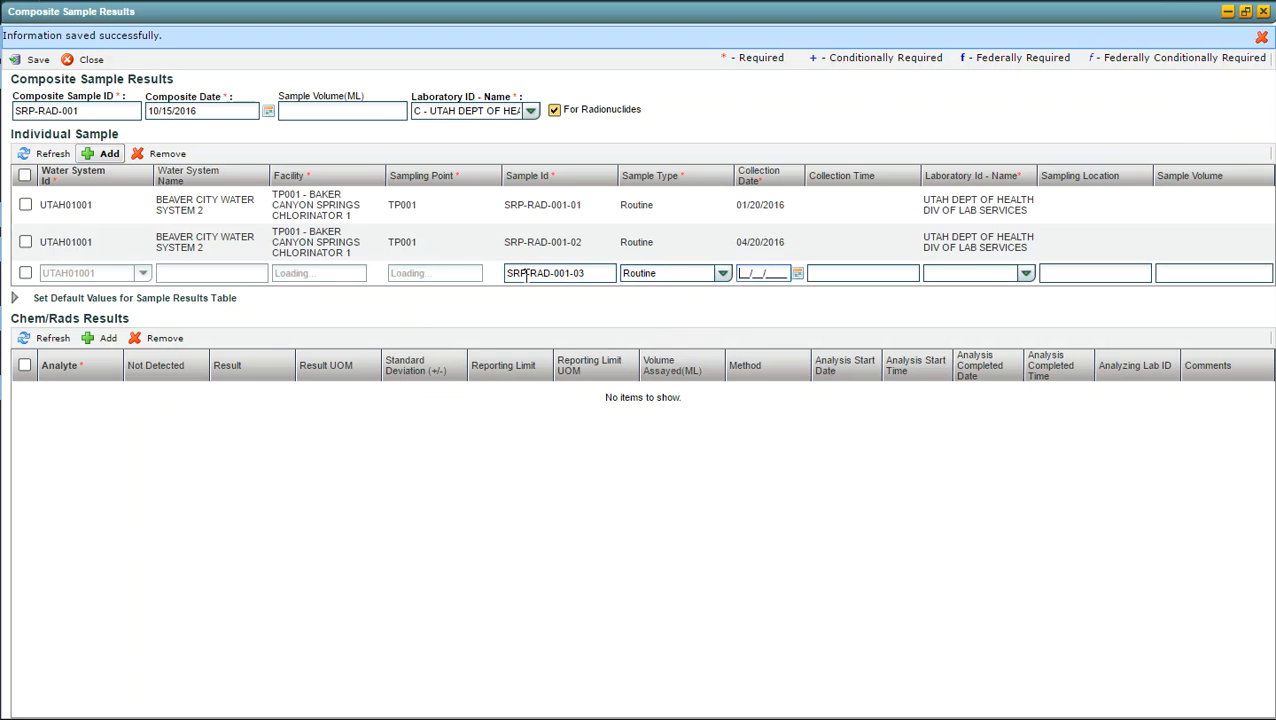
# Step: Set sample SRP-RAD-001-03's collection date to 07/12/2016 and its laboratory to Utah Dept of Health, and save
pyautogui.write('07/1')
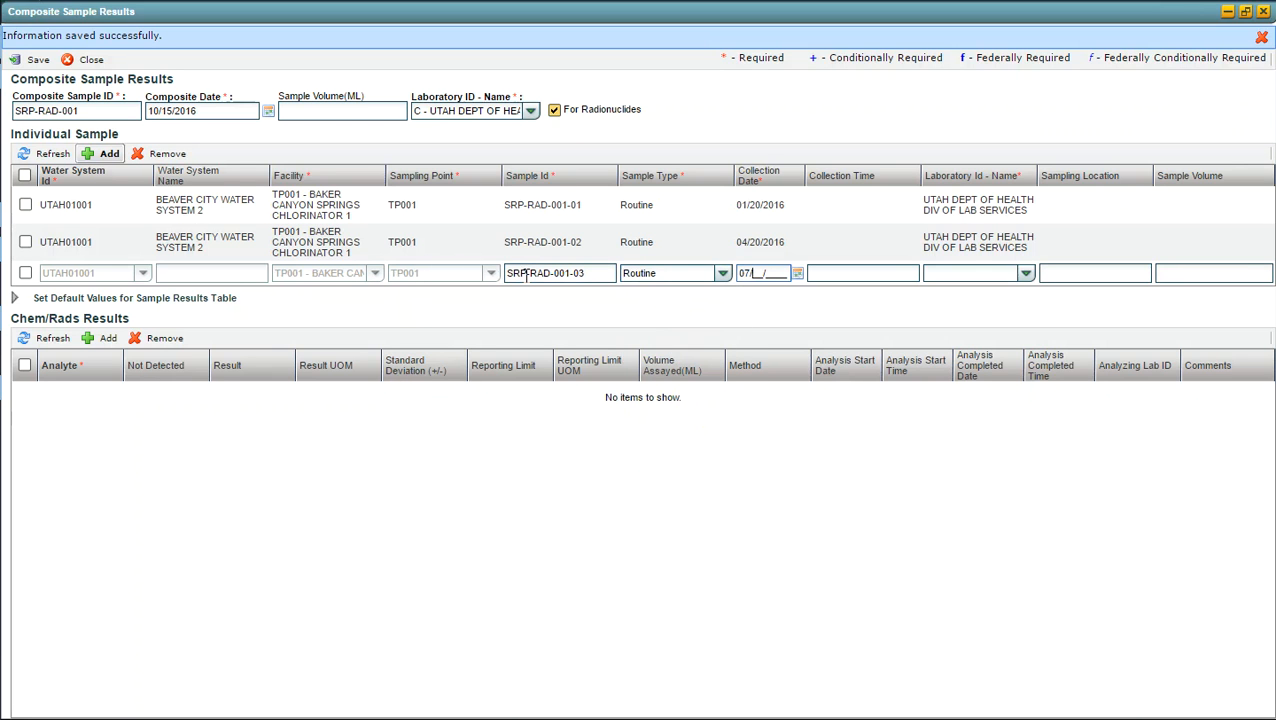
pyautogui.write('2/2016')
pyautogui.press('Tab')
pyautogui.press('Tab')
pyautogui.write('u')
pyautogui.press('Tab')
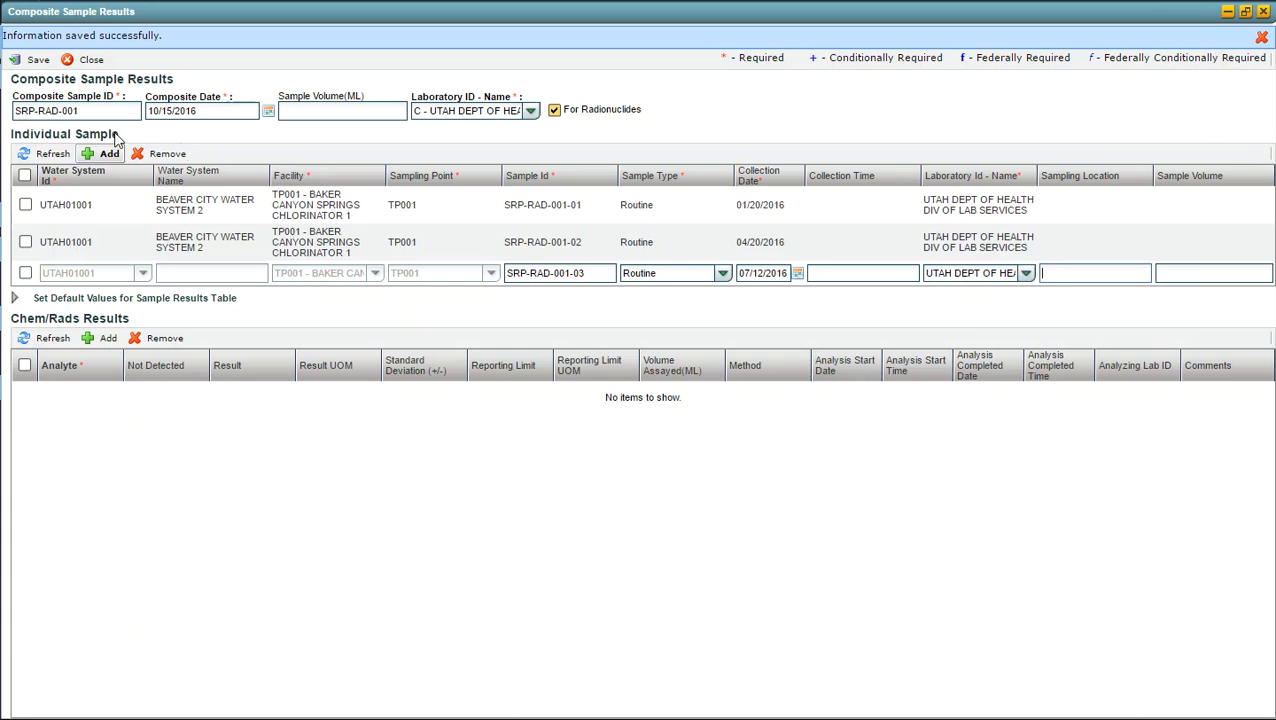
pyautogui.click(37, 61)
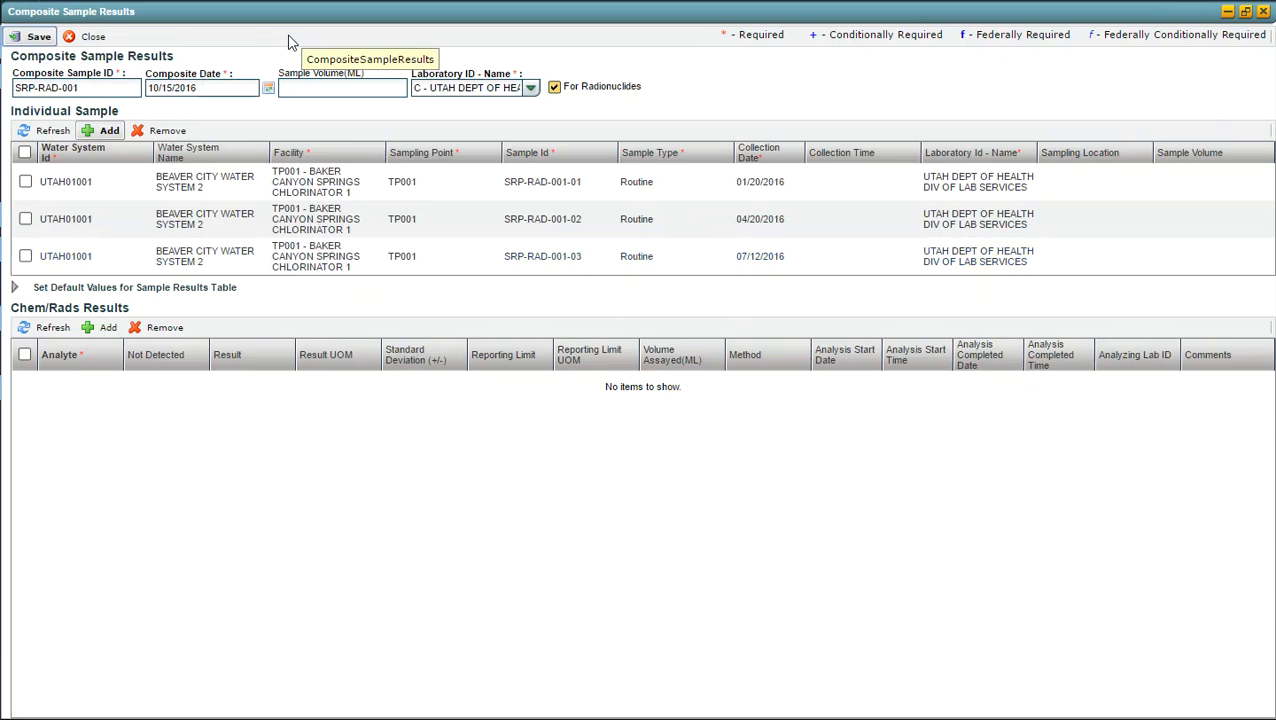
# Step: Add a fourth individual sample with sample ID SRP-RAD-001-04 and sample type Routine
pyautogui.click(108, 132)
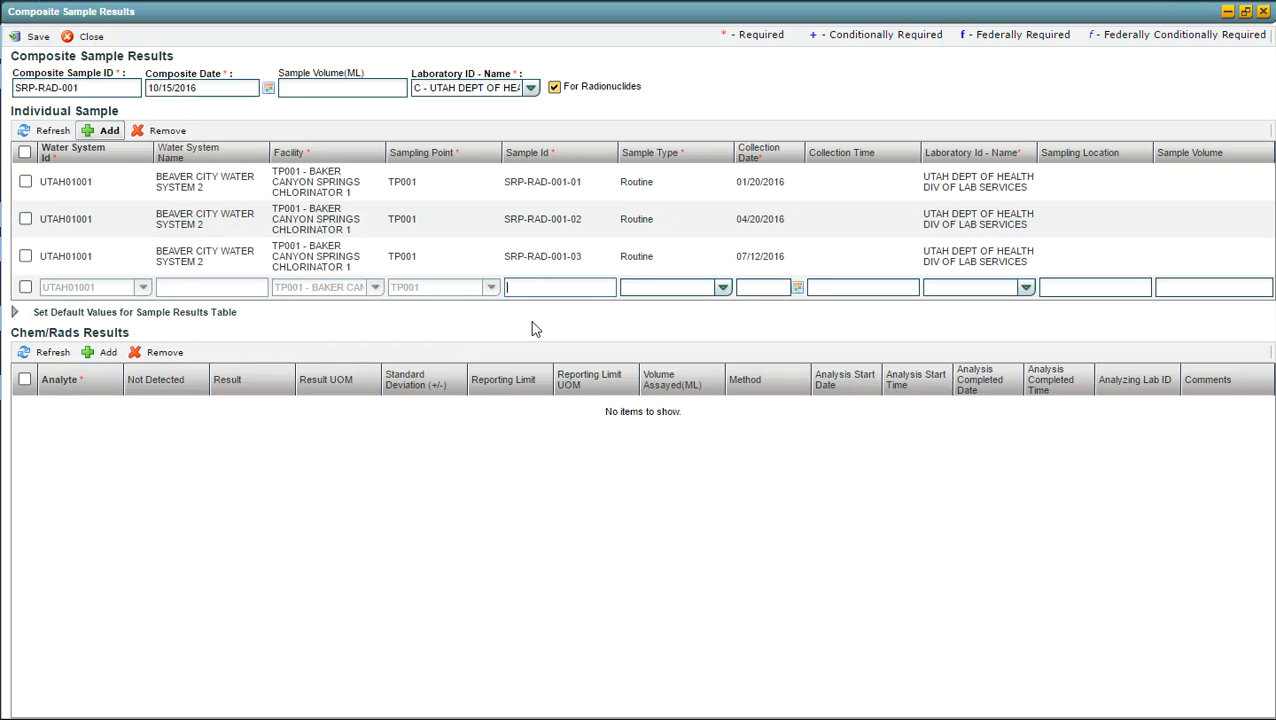
pyautogui.write('SRP-RAD-001-04')
pyautogui.press('Tab')
pyautogui.write('R')
pyautogui.press('Tab')
# Step: Set sample SRP-RAD-001-04's collection date to 10/10/2016 and its laboratory to C, Utah Dept of Health, and save
pyautogui.write('10/')
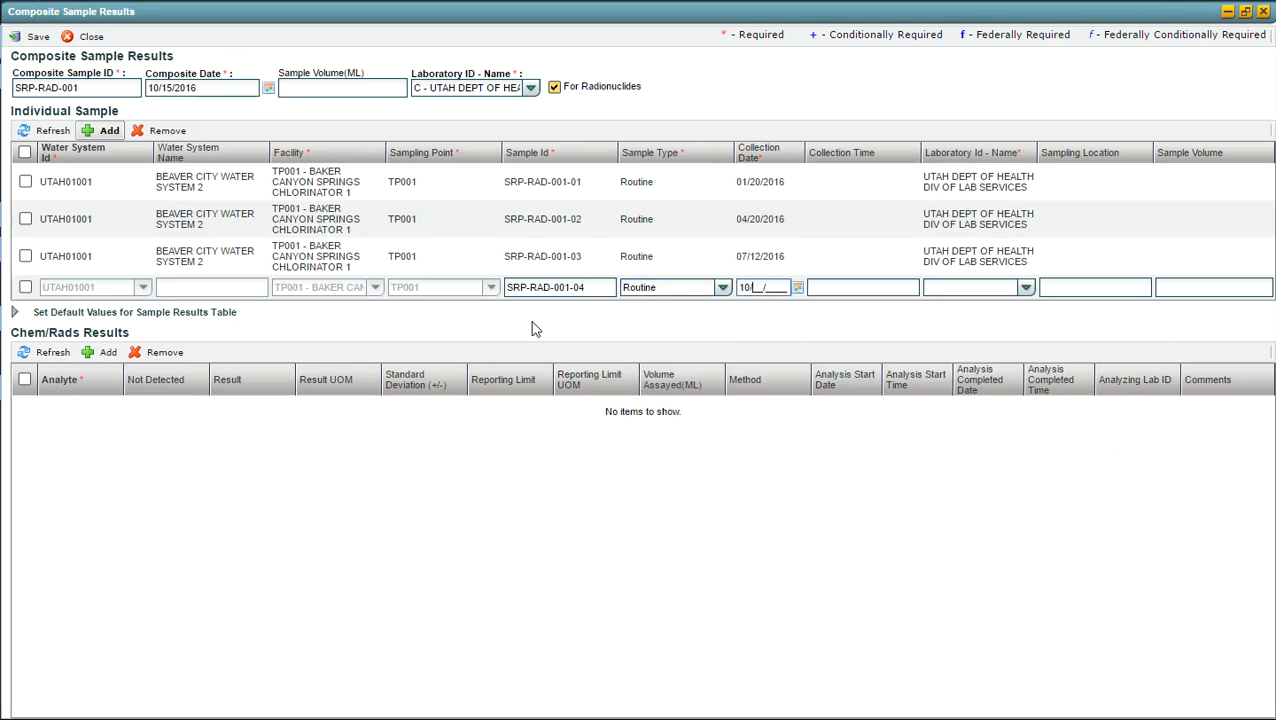
pyautogui.write('10/2016')
pyautogui.press('Tab')
pyautogui.press('Tab')
pyautogui.write('C')
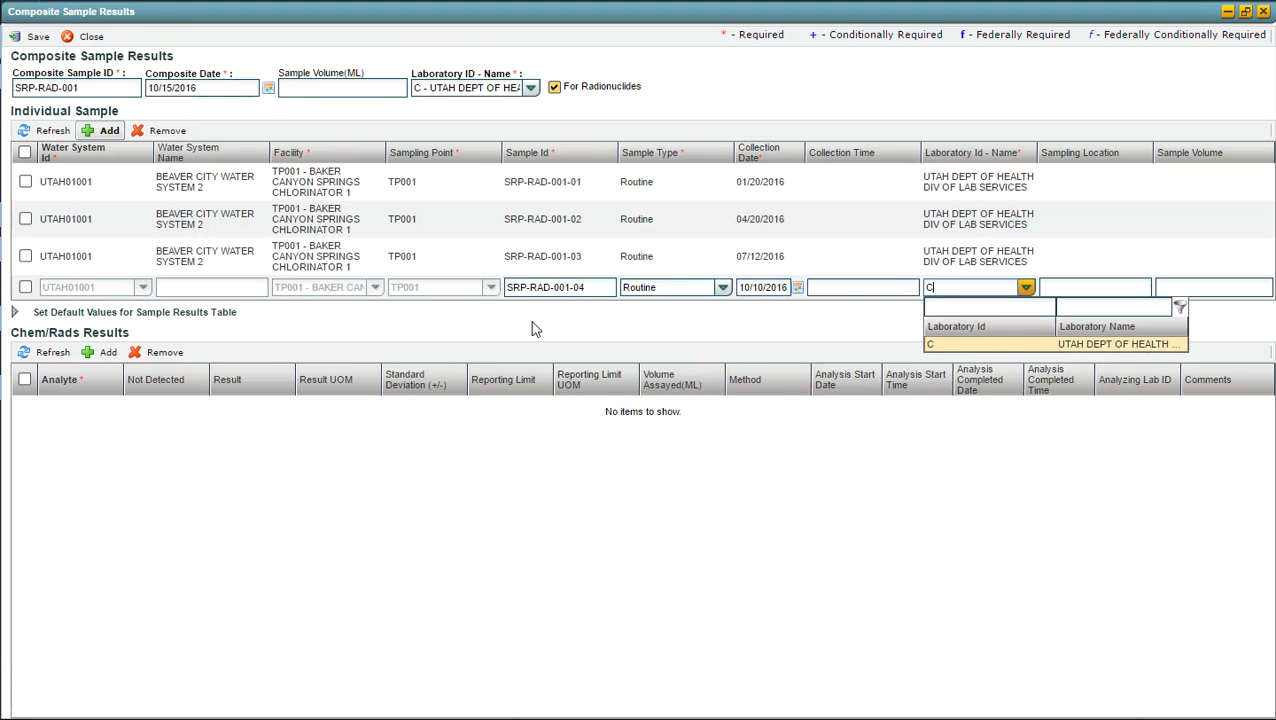
pyautogui.press('Return')
pyautogui.press('Tab')
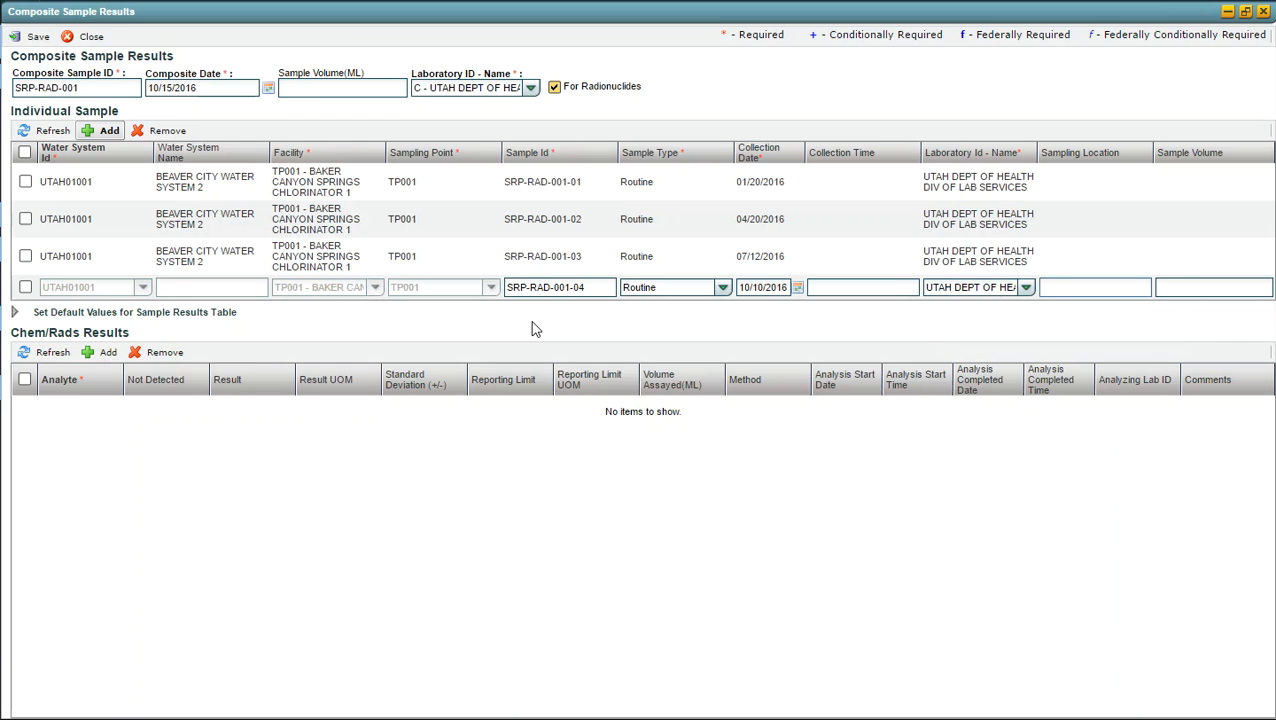
pyautogui.click(40, 40)
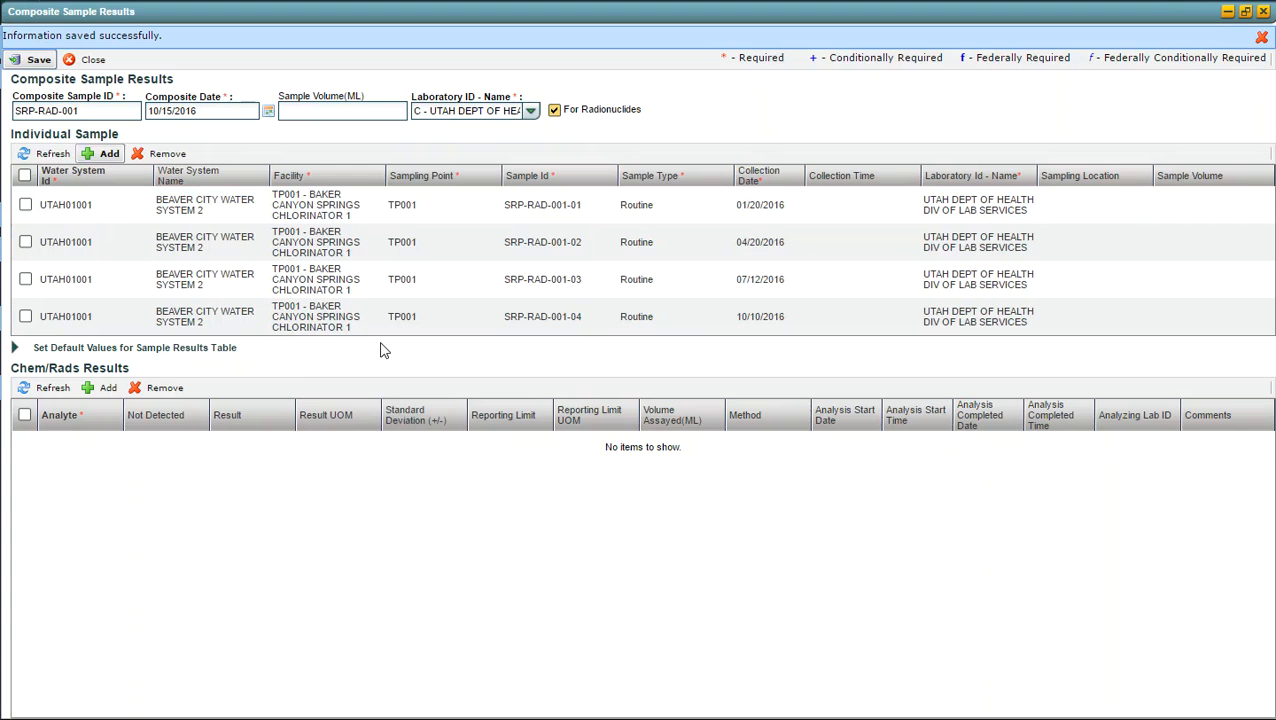
# Step: Add a Chem/Rads result for analyte 4002, Gross Alpha, Incl. Radon & U, and clear its Not Detected flag
pyautogui.click(15, 348)
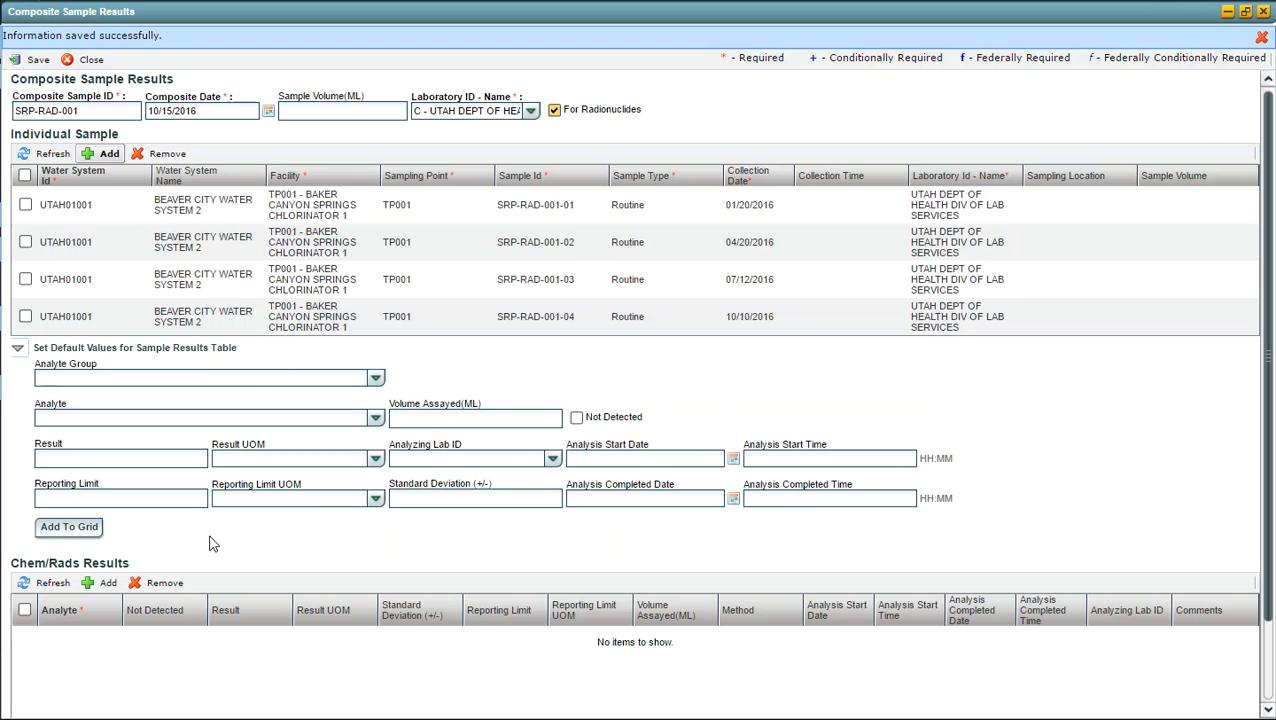
pyautogui.click(17, 349)
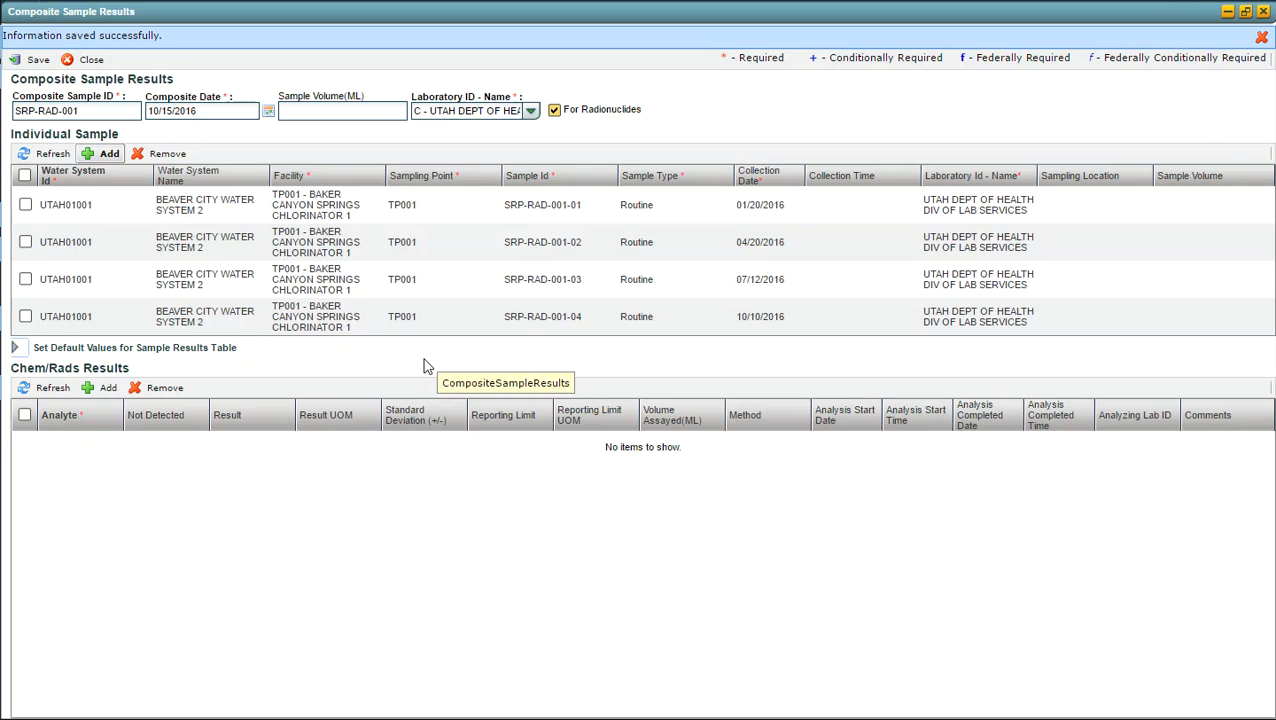
pyautogui.click(109, 390)
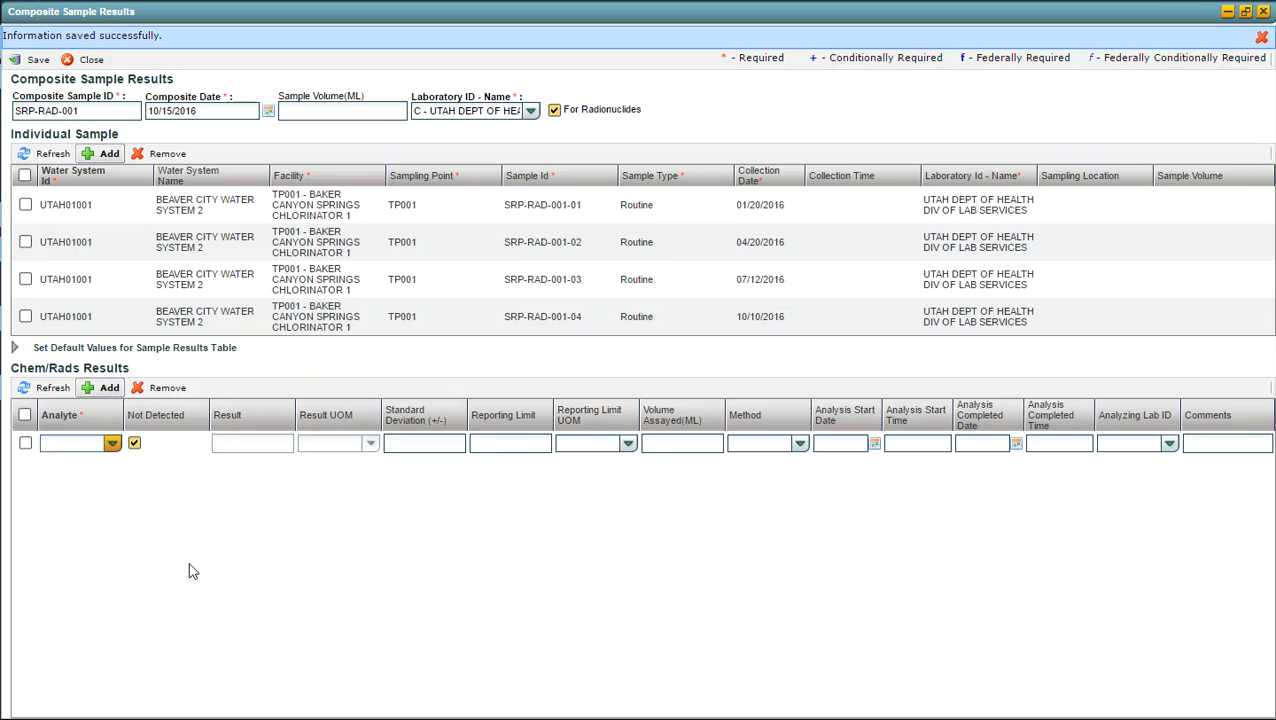
pyautogui.write('4002')
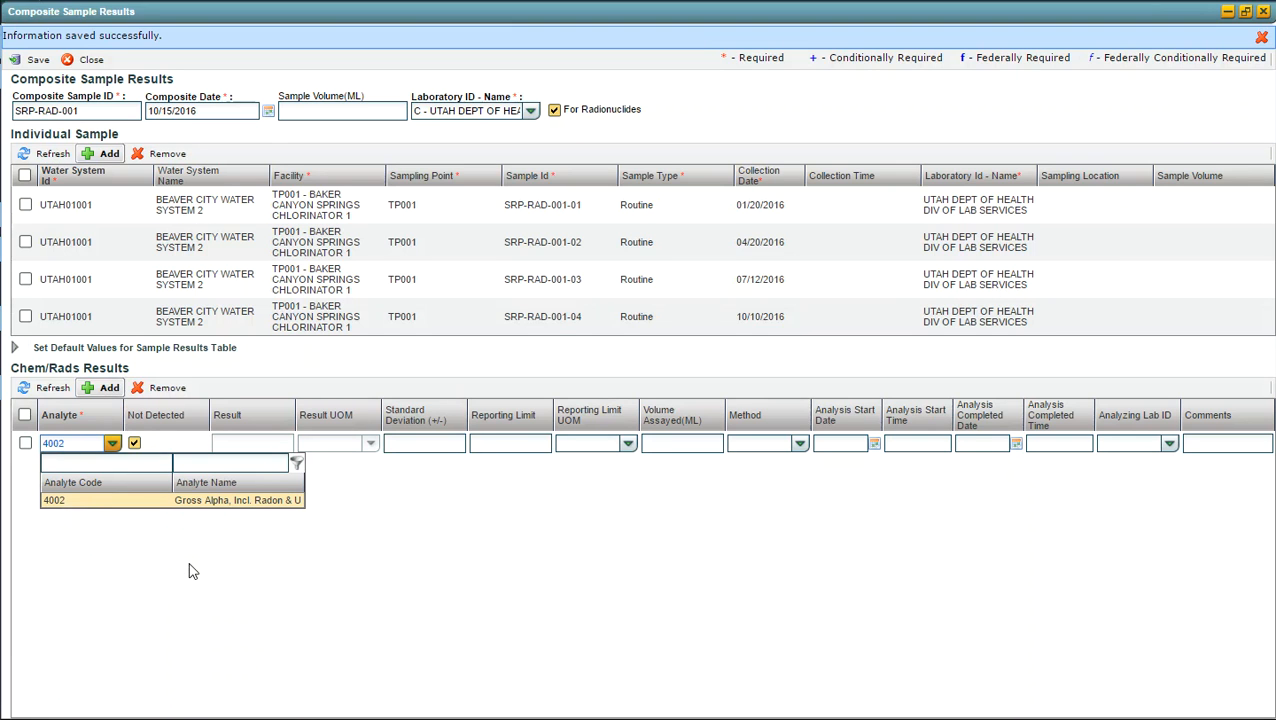
pyautogui.press('Tab')
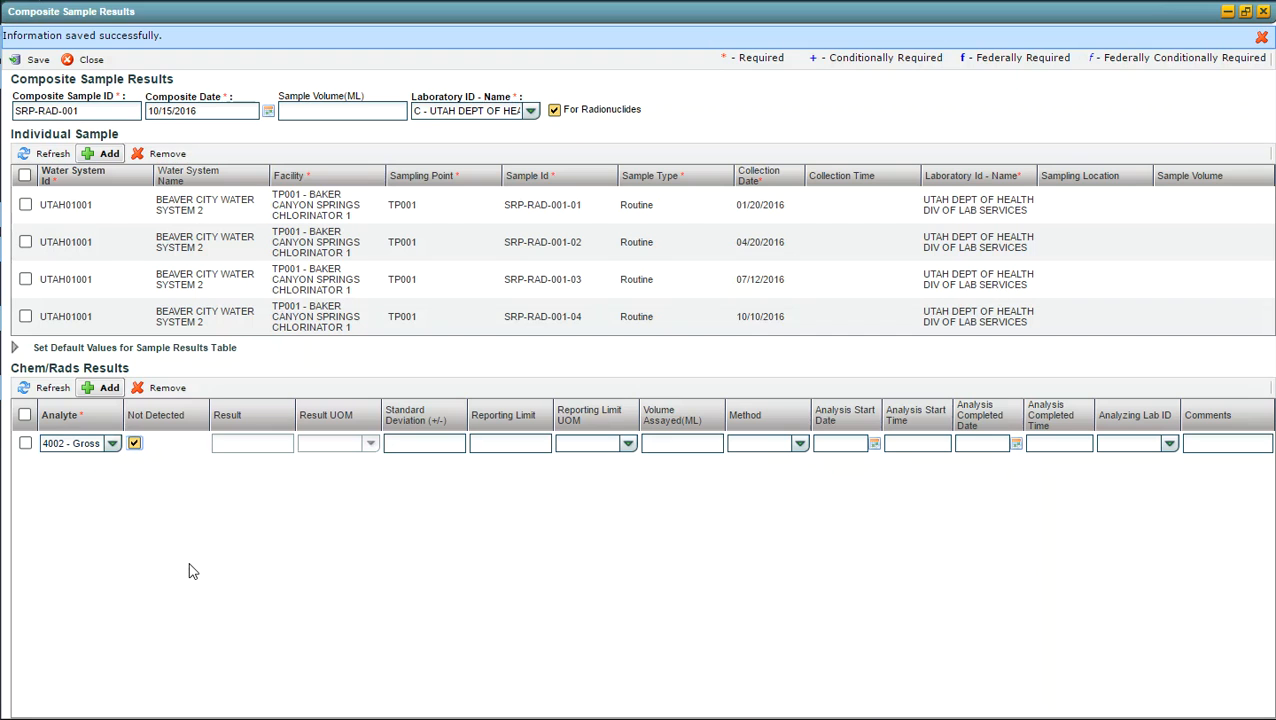
pyautogui.press('space')
pyautogui.press('Tab')
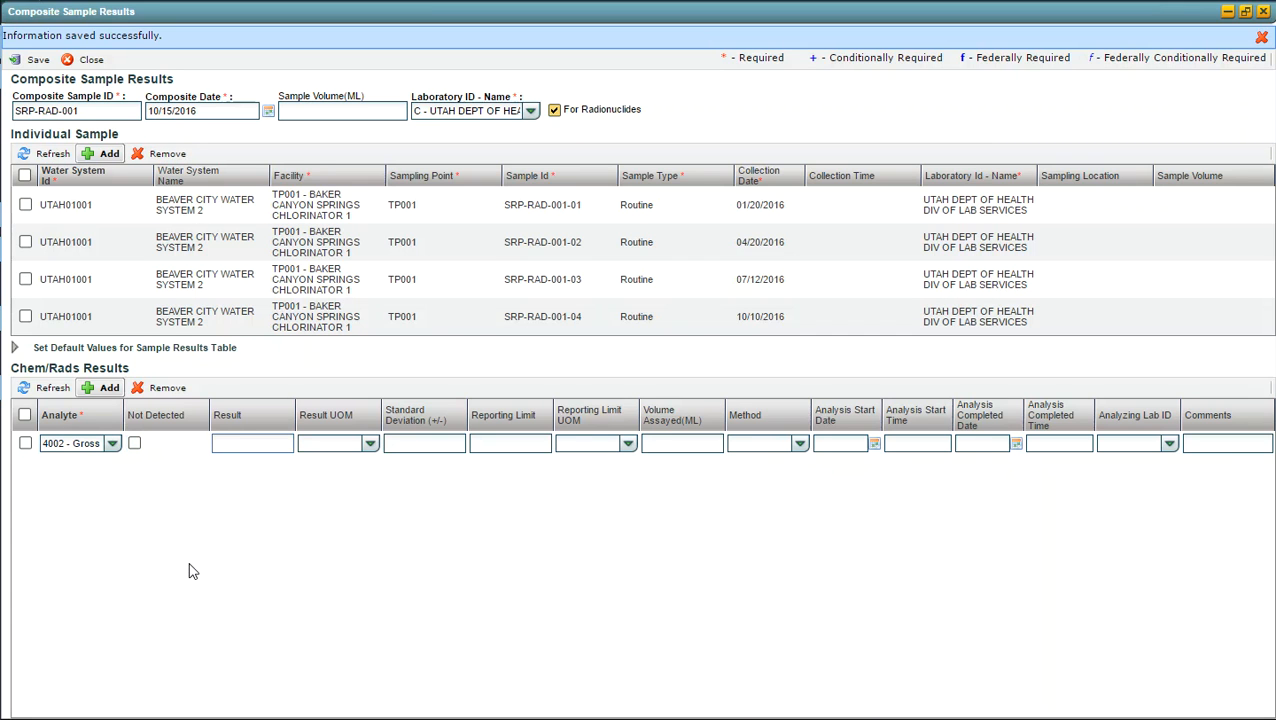
# Step: Enter a result of 1.2 pCi/L with a standard deviation of 0.4 for analyte 4002
pyautogui.write('1.2')
pyautogui.press('Tab')
pyautogui.write('p')
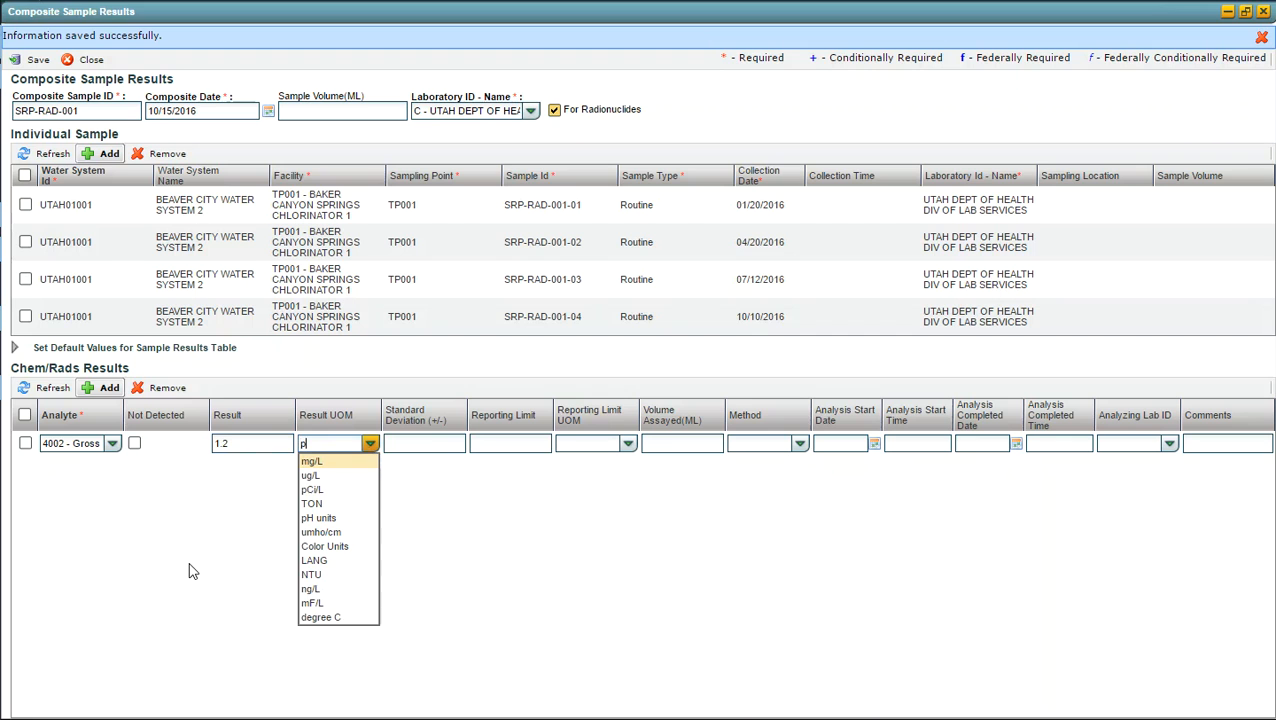
pyautogui.write('ci')
pyautogui.press('Return')
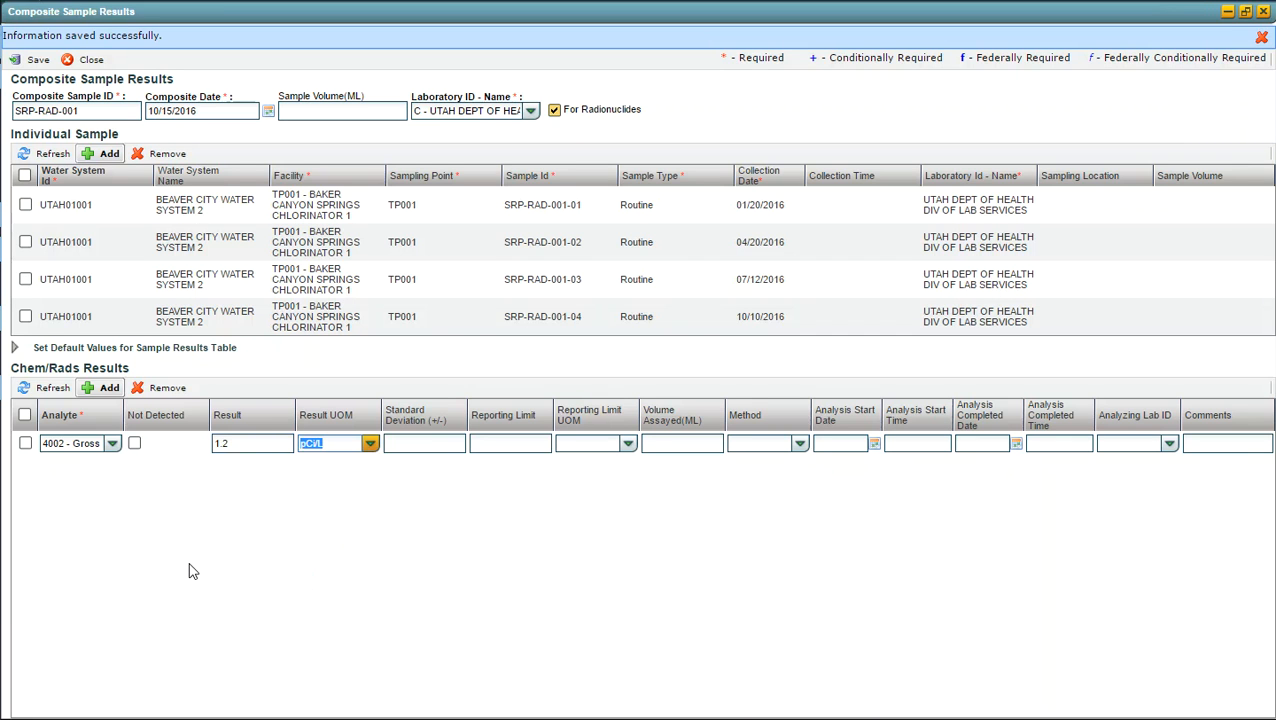
pyautogui.press('Tab')
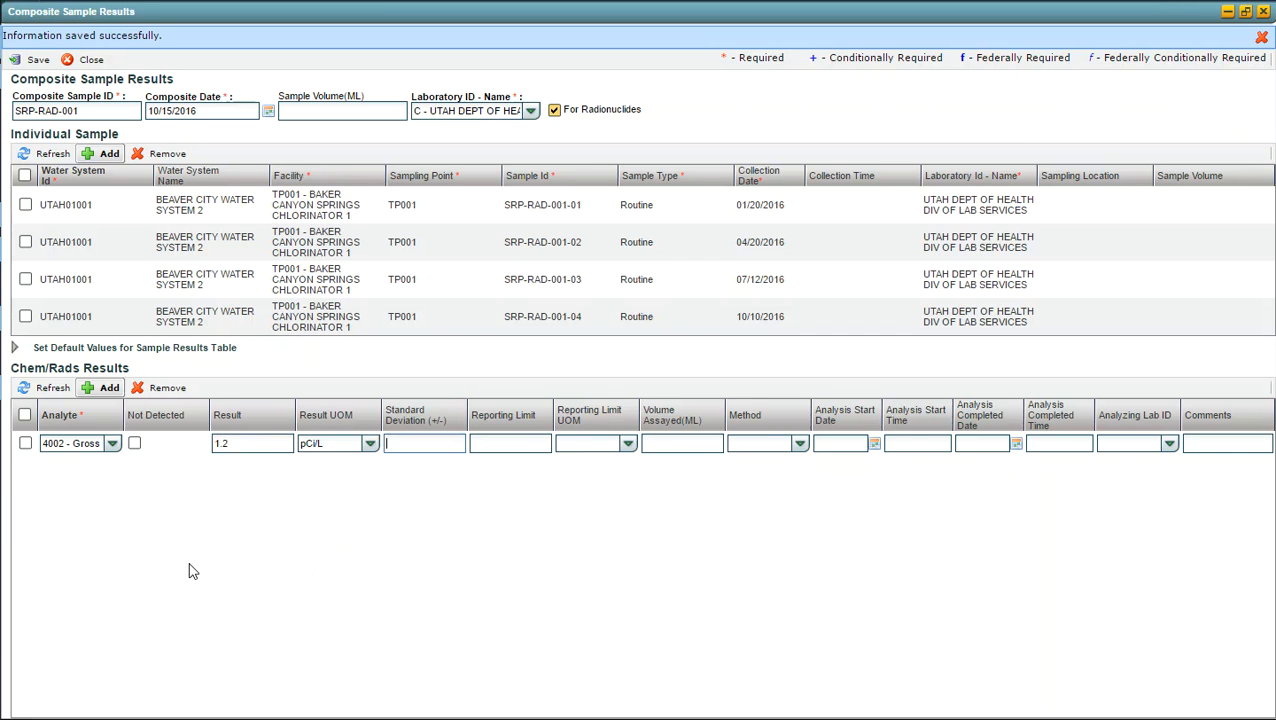
pyautogui.write('0.4')
pyautogui.press('Tab')
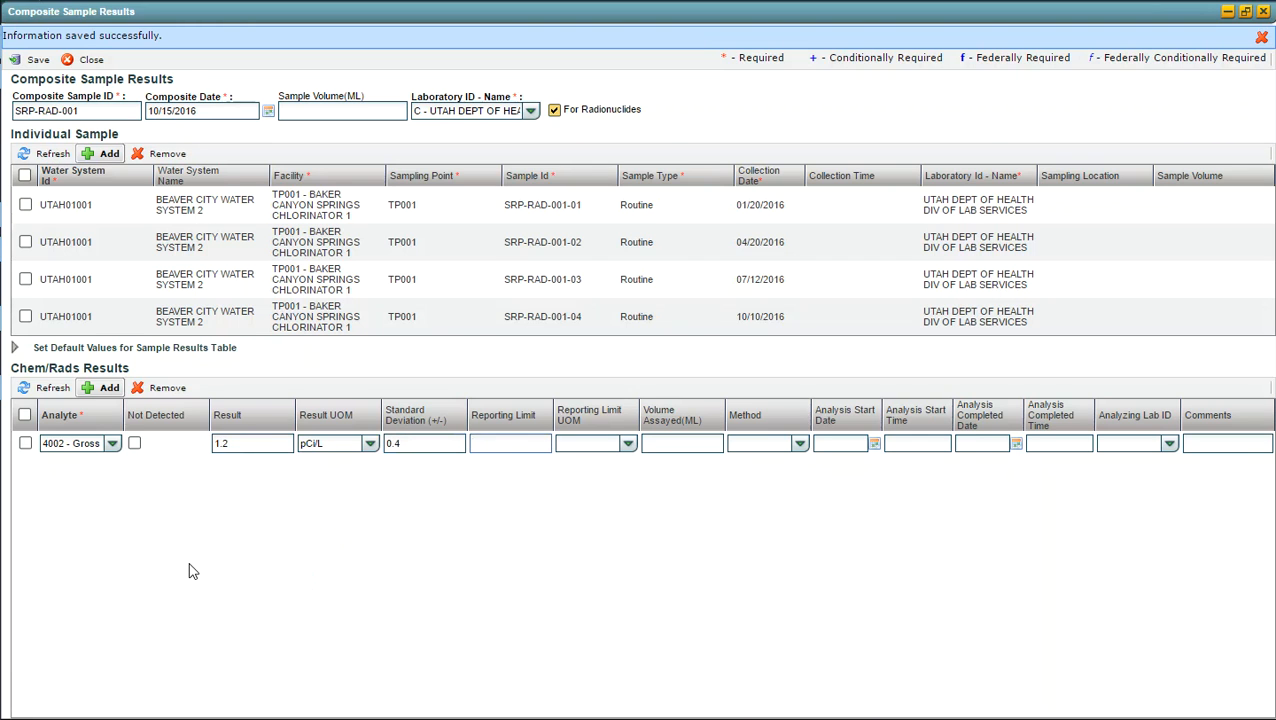
# Step: Set the reporting limit for analyte 4002 to 0.5 pCi/L
pyautogui.write('0.5')
pyautogui.press('Tab')
pyautogui.write('pci')
pyautogui.press('Tab')
# Step: Set the volume assayed to 100 mL and choose method 7110B, Evaporation Method for Gross Alpha-Beta
pyautogui.write('100')
pyautogui.press('Tab')
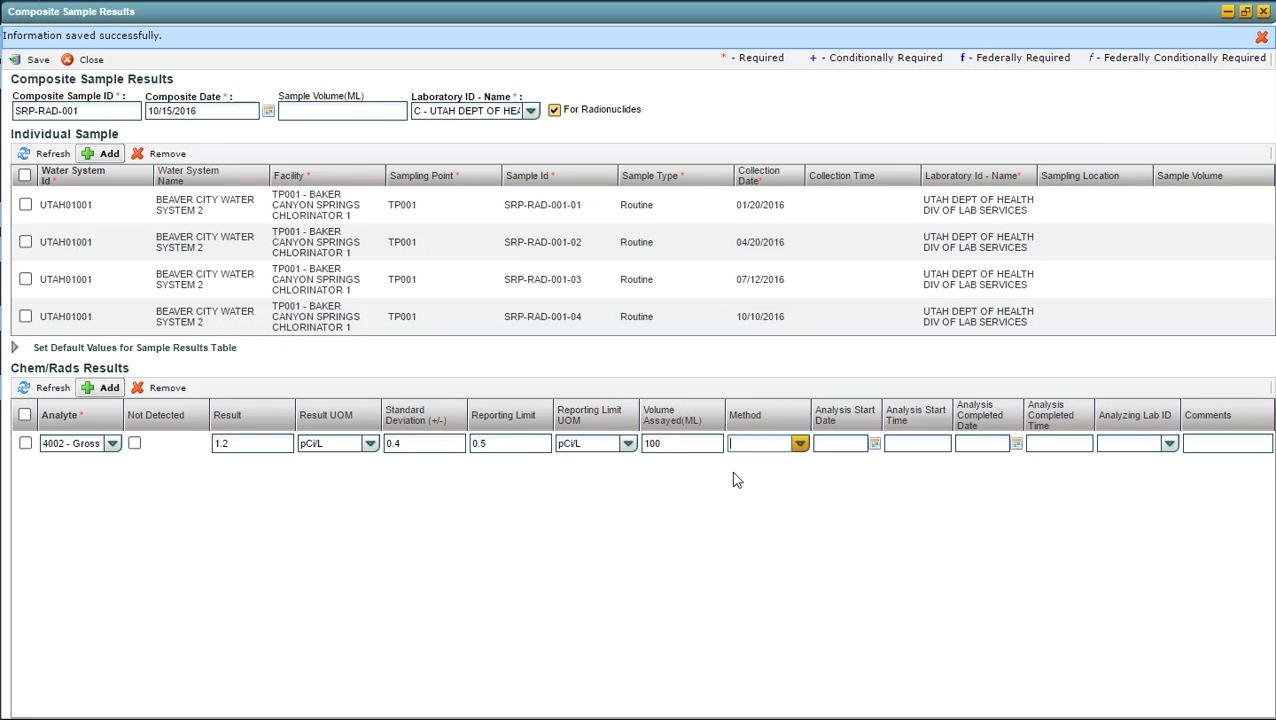
pyautogui.click(801, 445)
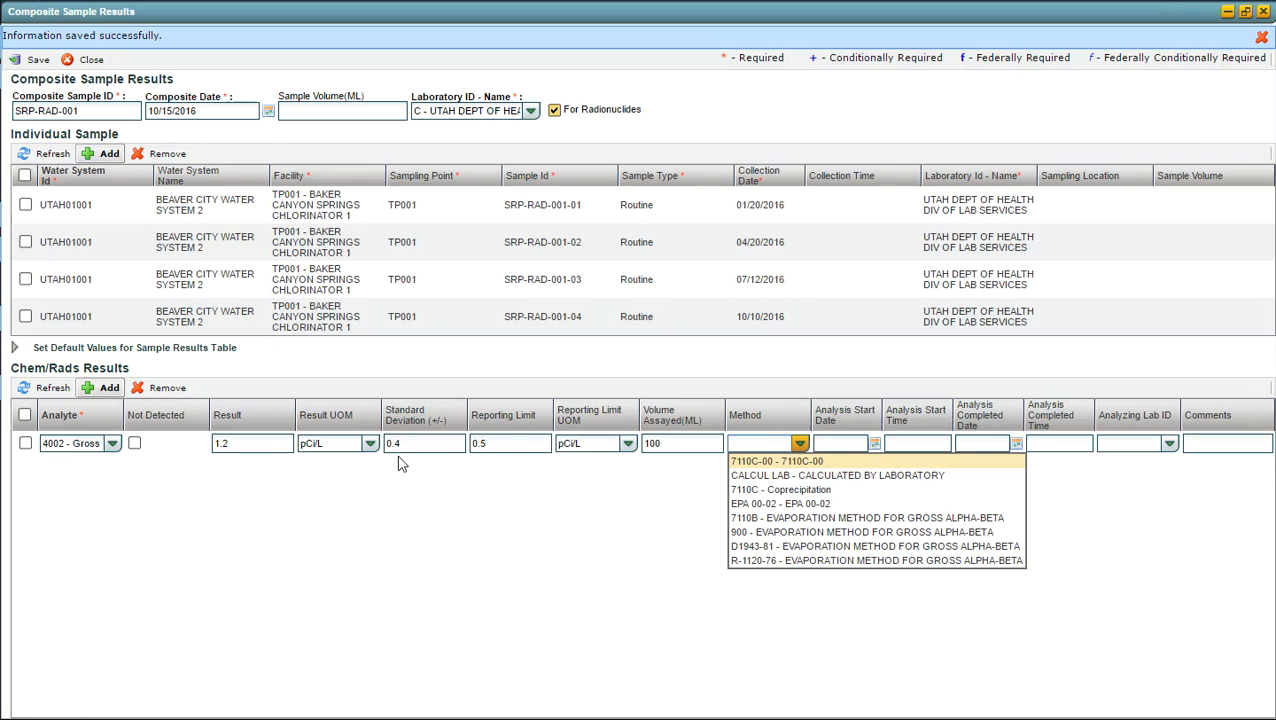
pyautogui.click(760, 519)
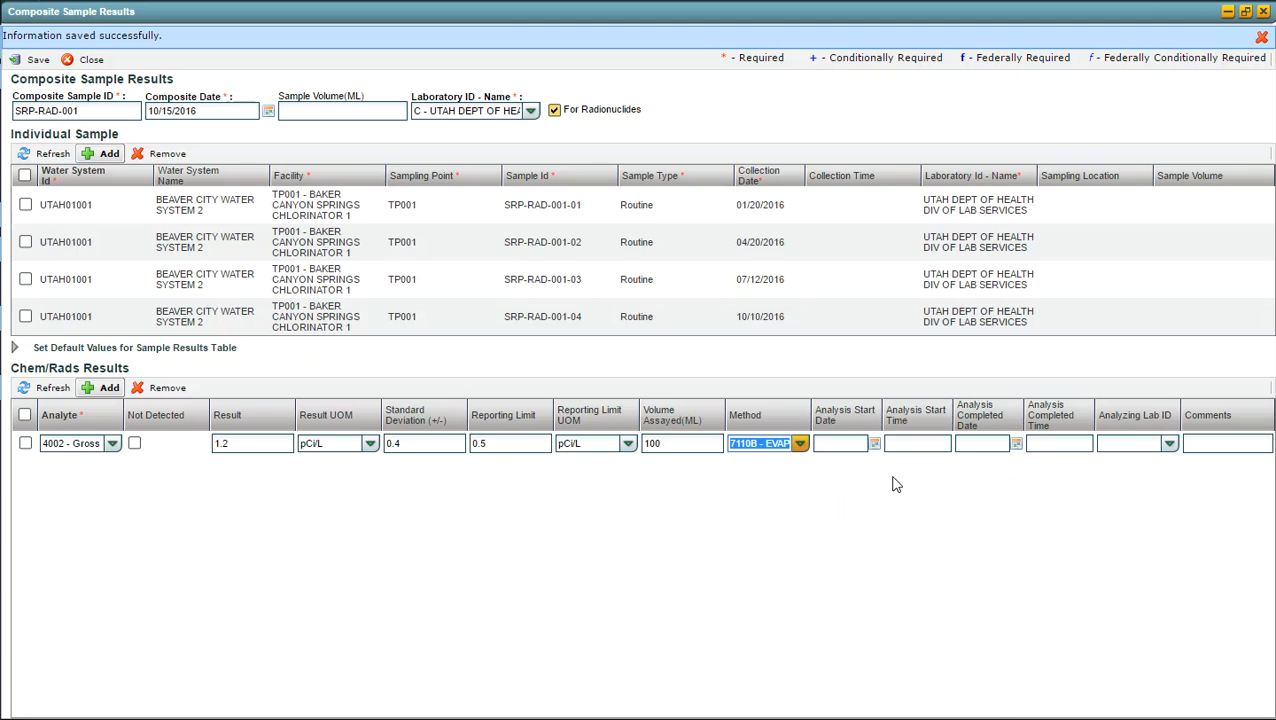
# Step: Set the analysis start date of the analyte 4002 result to 10/15/2016 and its start time to 15:33
pyautogui.click(844, 444)
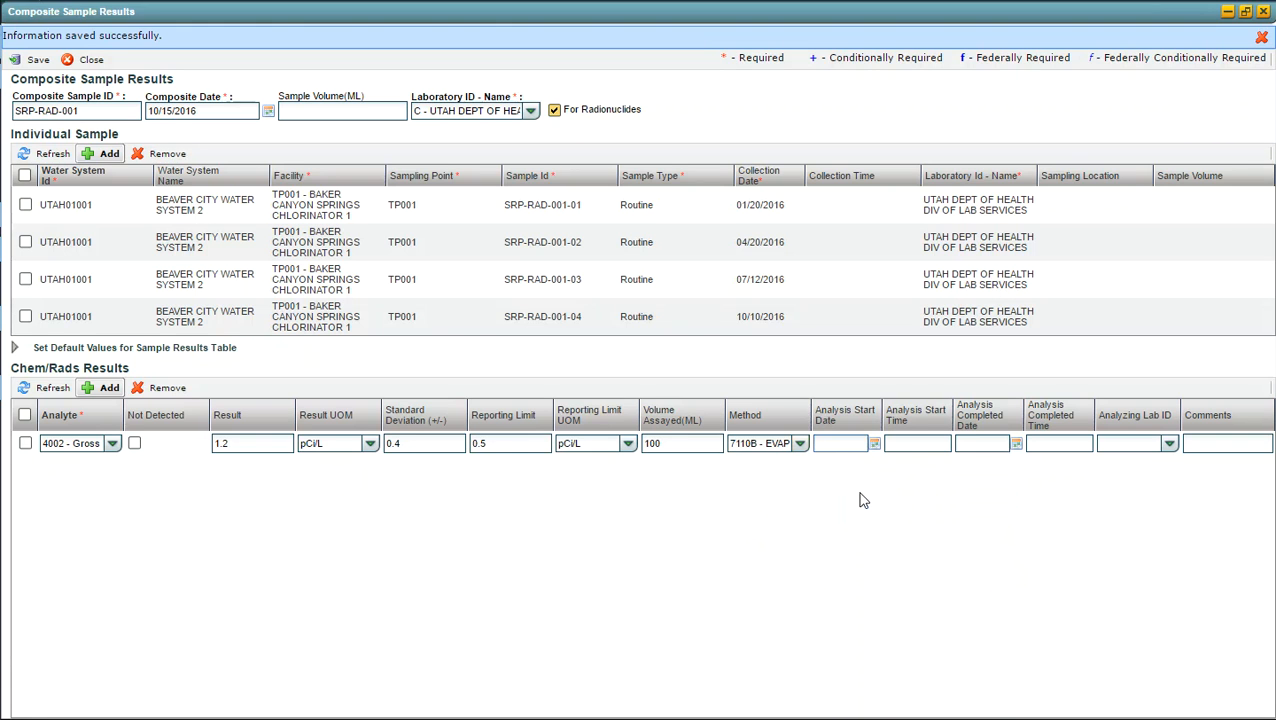
pyautogui.write('10/15/2016')
pyautogui.press('Tab')
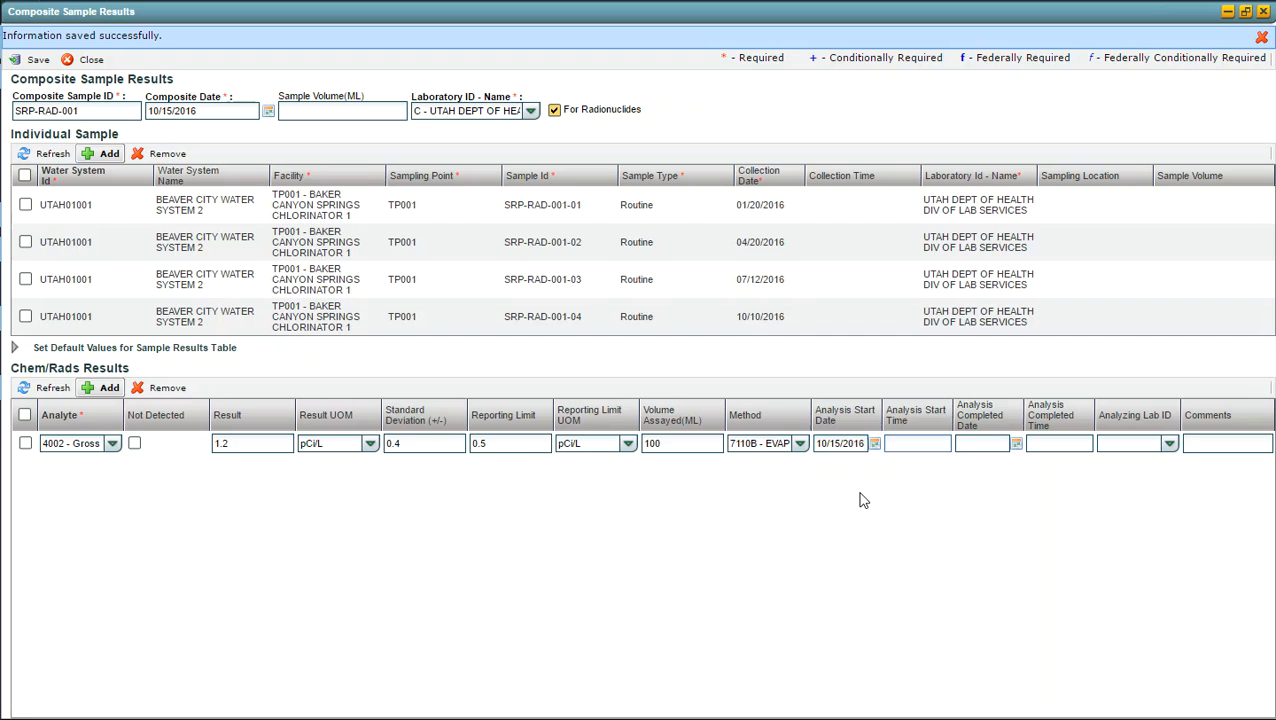
pyautogui.write('1533')
pyautogui.press('Tab')
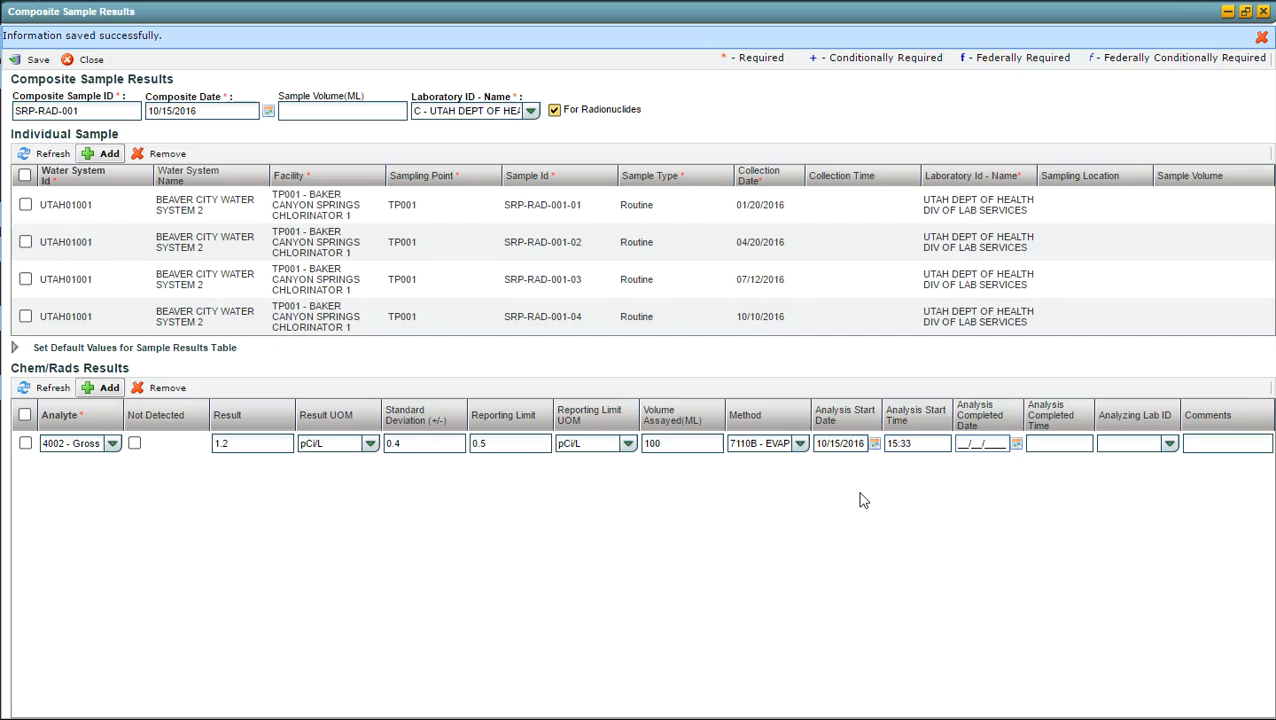
# Step: Finish the analyte 4002 result row, leaving the analysis completion, analyzing lab and comments fields blank
pyautogui.press('Tab')
pyautogui.press('Tab')
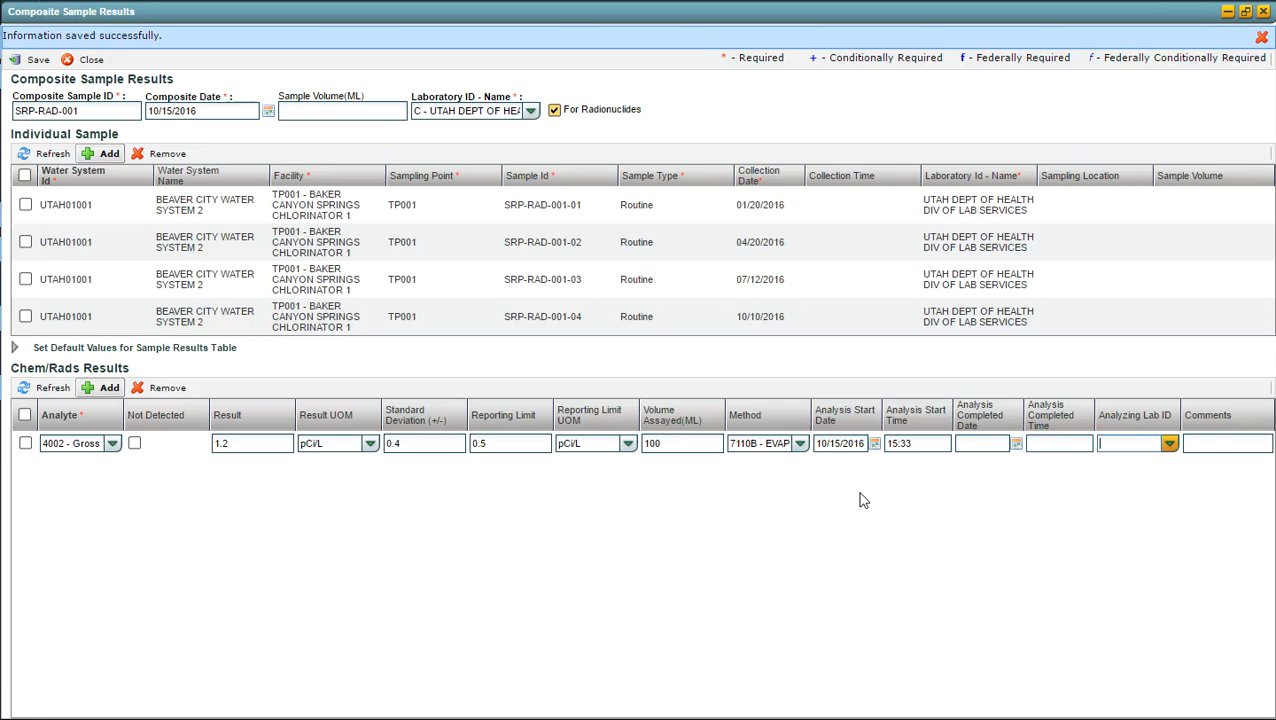
pyautogui.press('Tab')
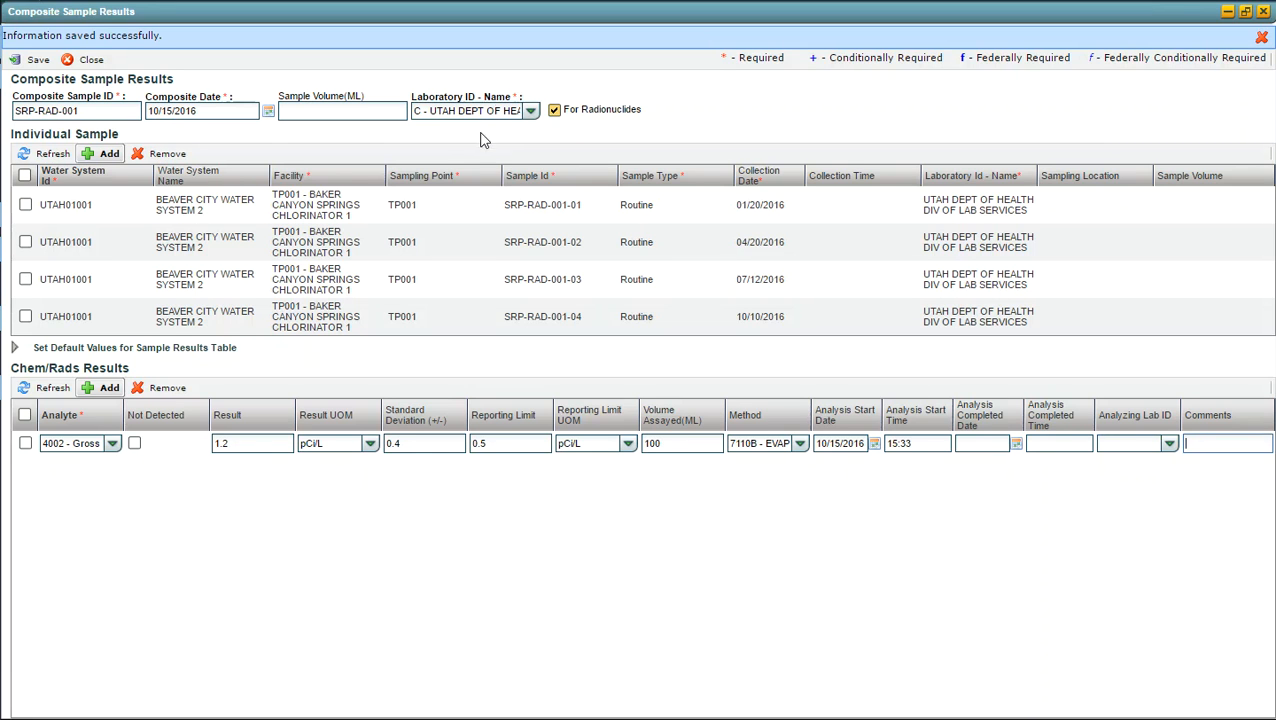
pyautogui.click(794, 124)
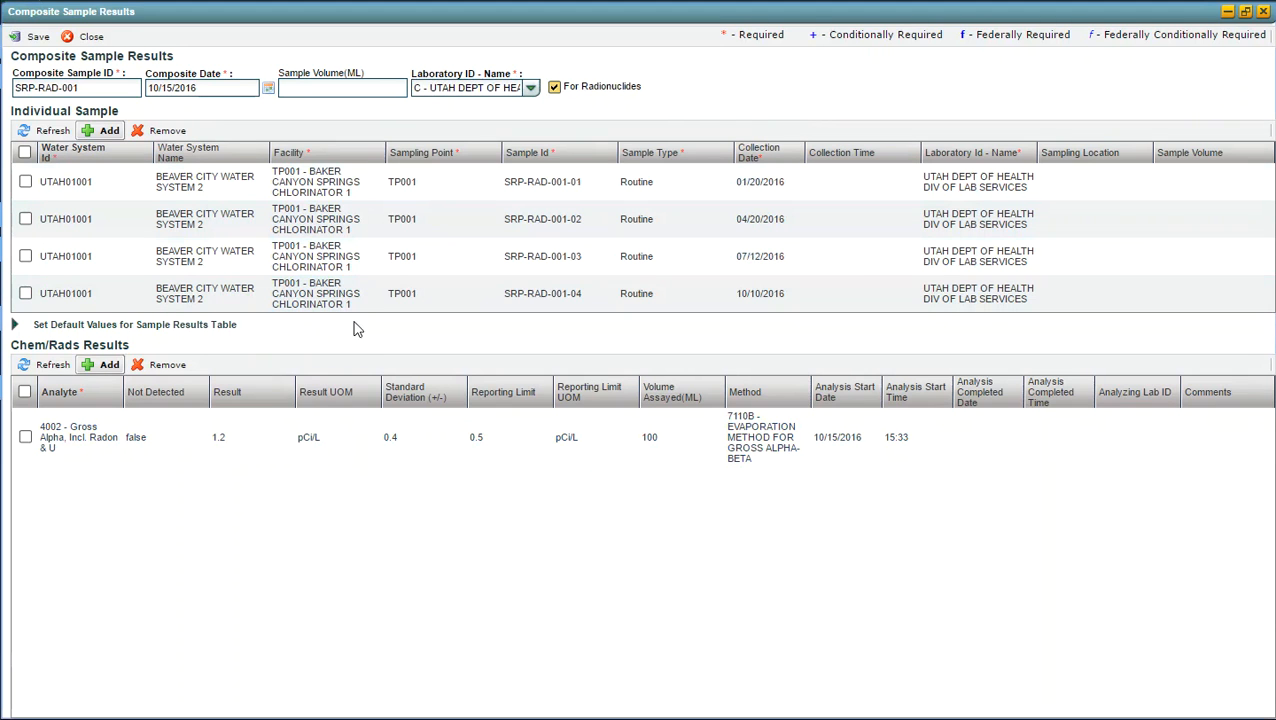
# Step: Add another Chem/Rads result to SRP-RAD-001 for analyte 4020, Radium-226, keeping it marked as not detected
pyautogui.click(109, 366)
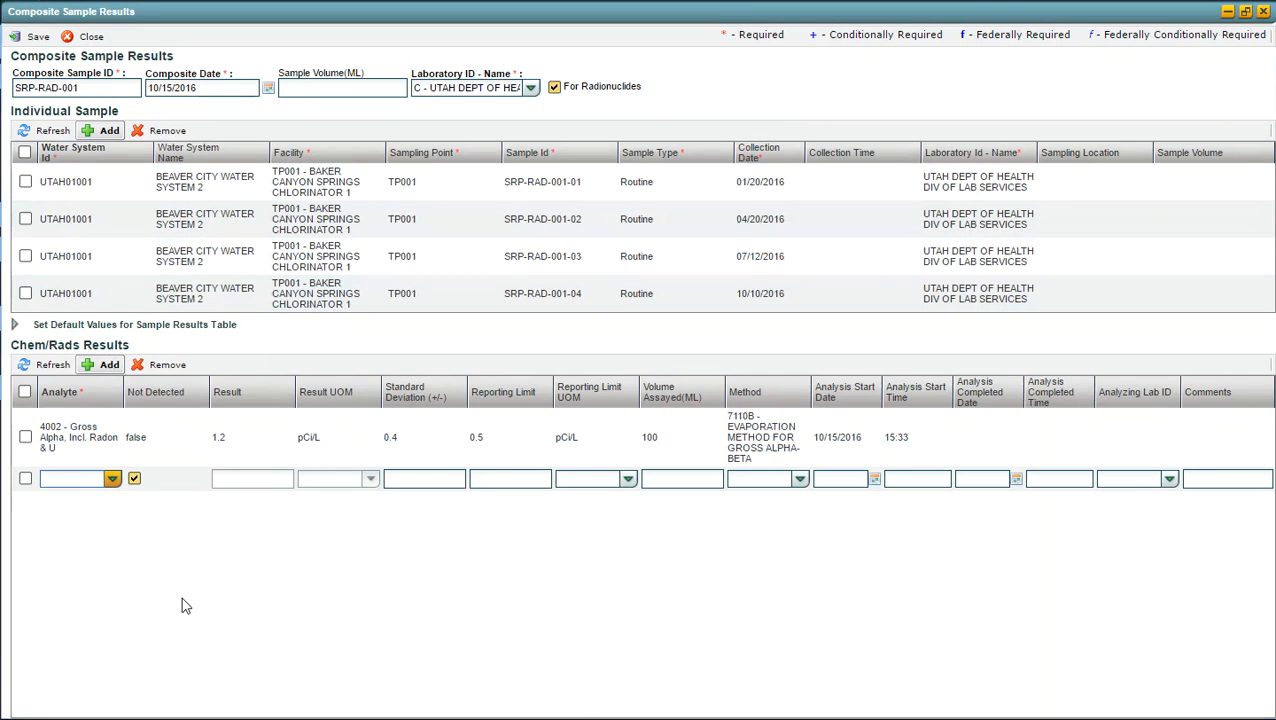
pyautogui.write('40')
pyautogui.write('0')
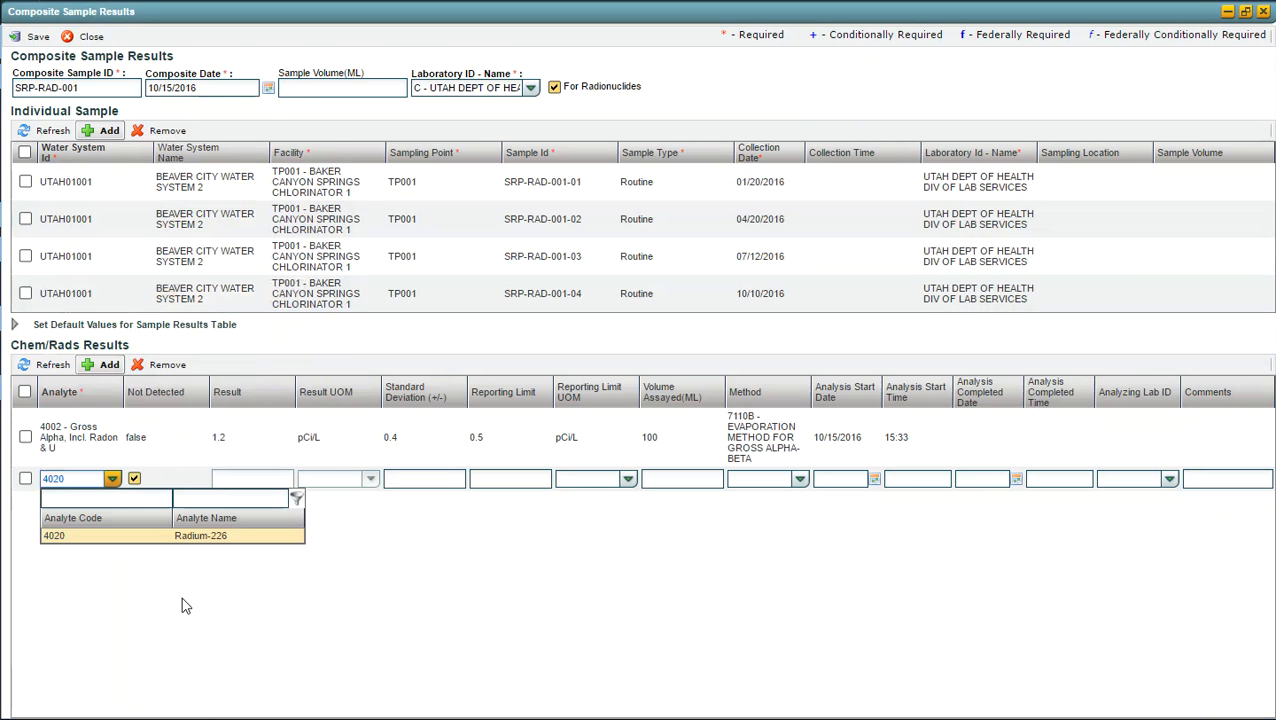
pyautogui.press('Tab')
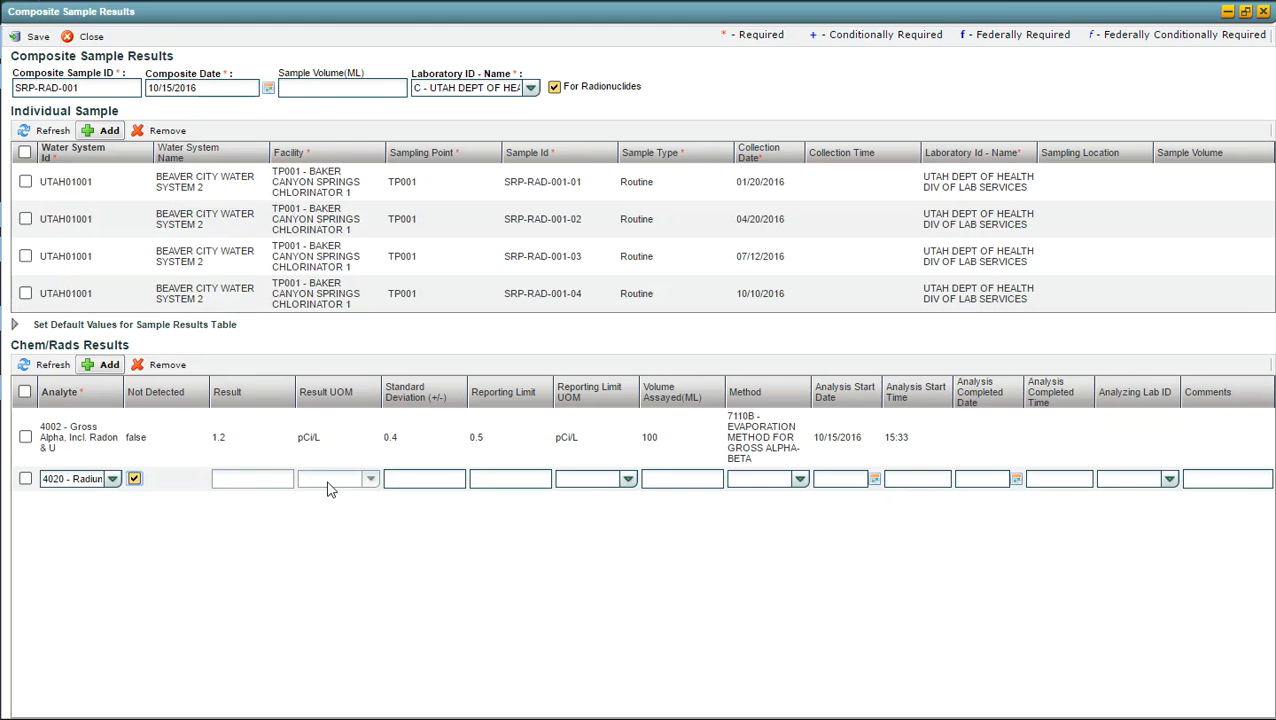
# Step: Set the Radium-226 reporting limit to 0.5 pCi/L and its volume assayed to 100 mL
pyautogui.click(490, 482)
pyautogui.write('0')
pyautogui.press('BackSpace')
pyautogui.press('BackSpace')
pyautogui.write('0.5')
pyautogui.press('Tab')
pyautogui.write('pCi/L')
pyautogui.press('Tab')
pyautogui.write('100')
pyautogui.press('Tab')
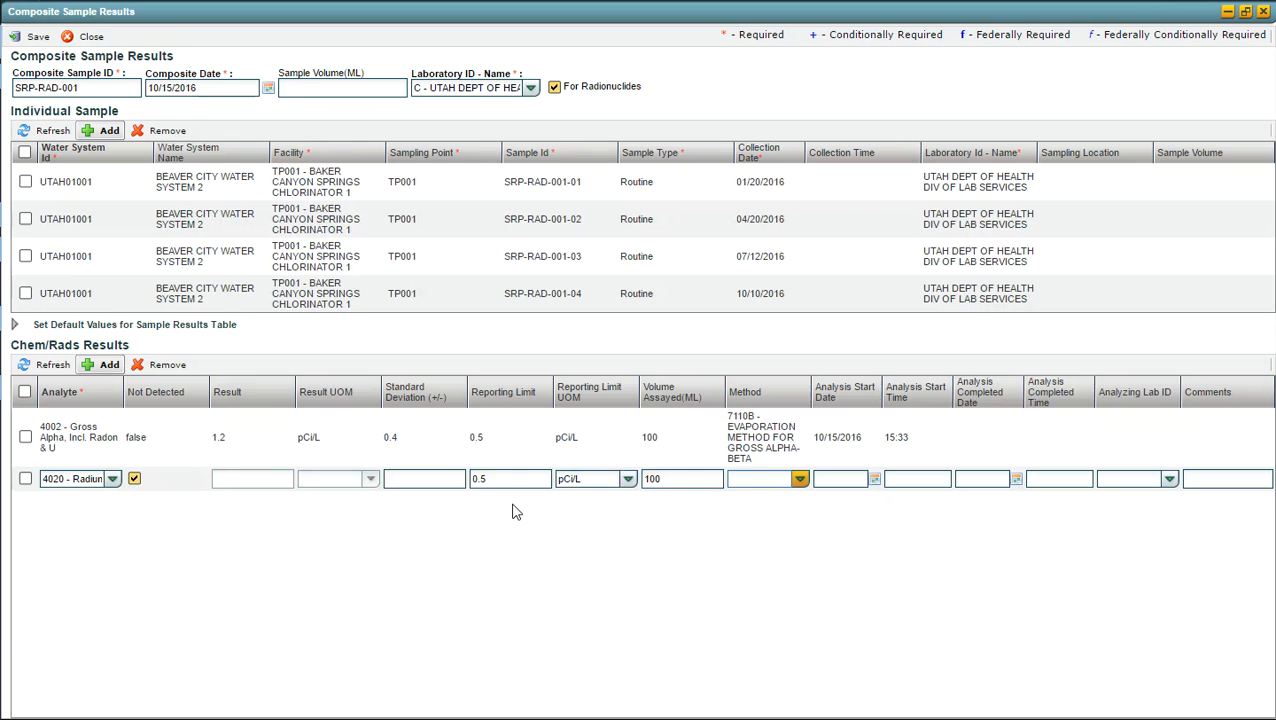
# Step: Choose method D2460-07 for the Radium-226 result and set its analysis start to 10/15/2016 at 13:22
pyautogui.click(800, 481)
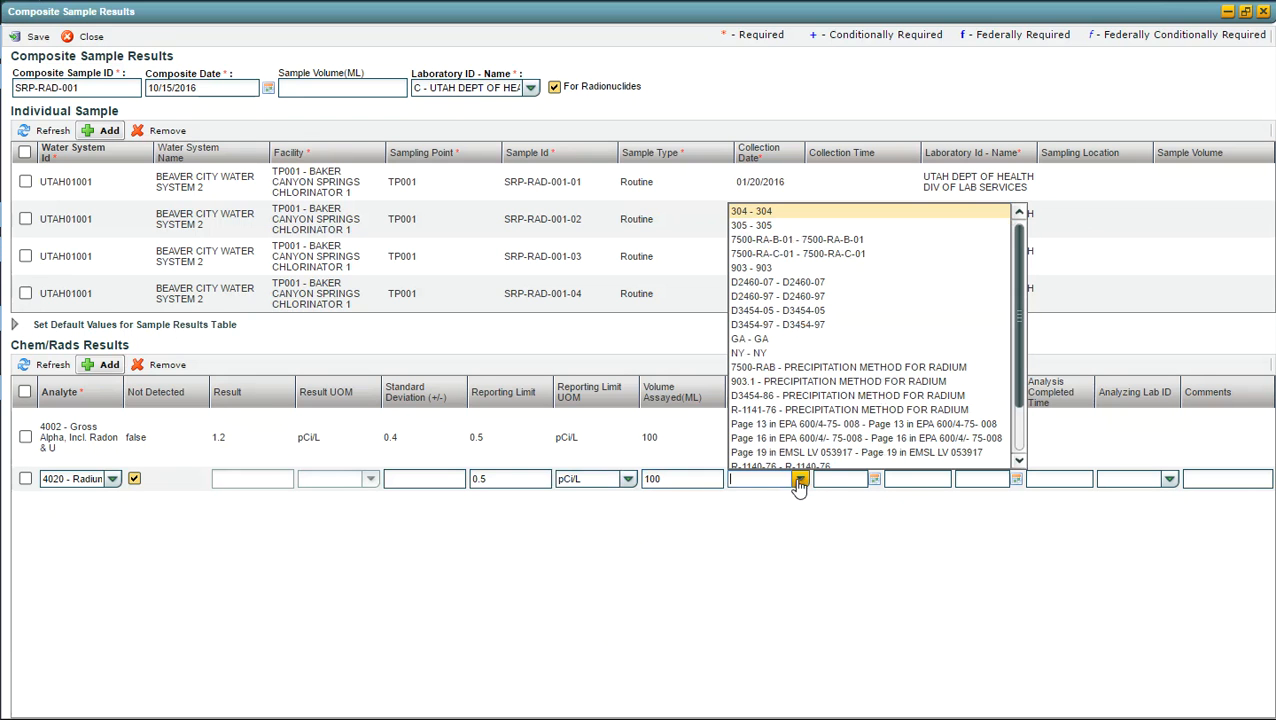
pyautogui.click(738, 285)
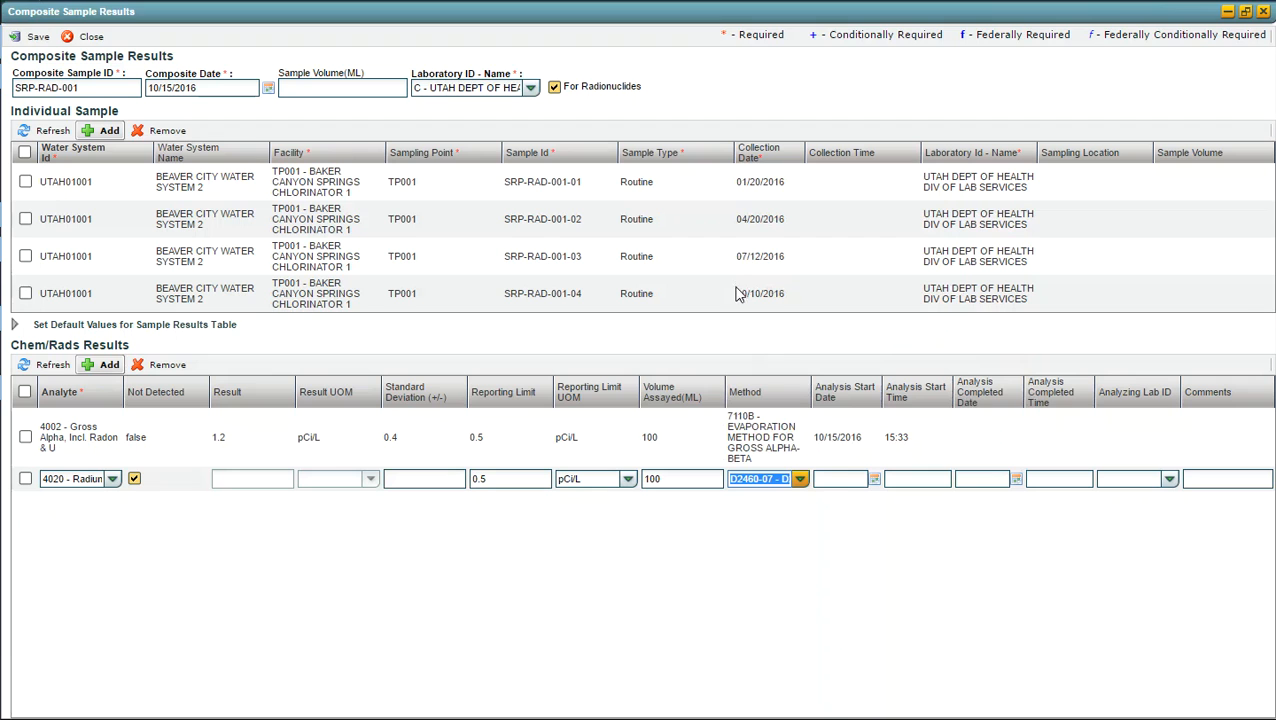
pyautogui.click(838, 479)
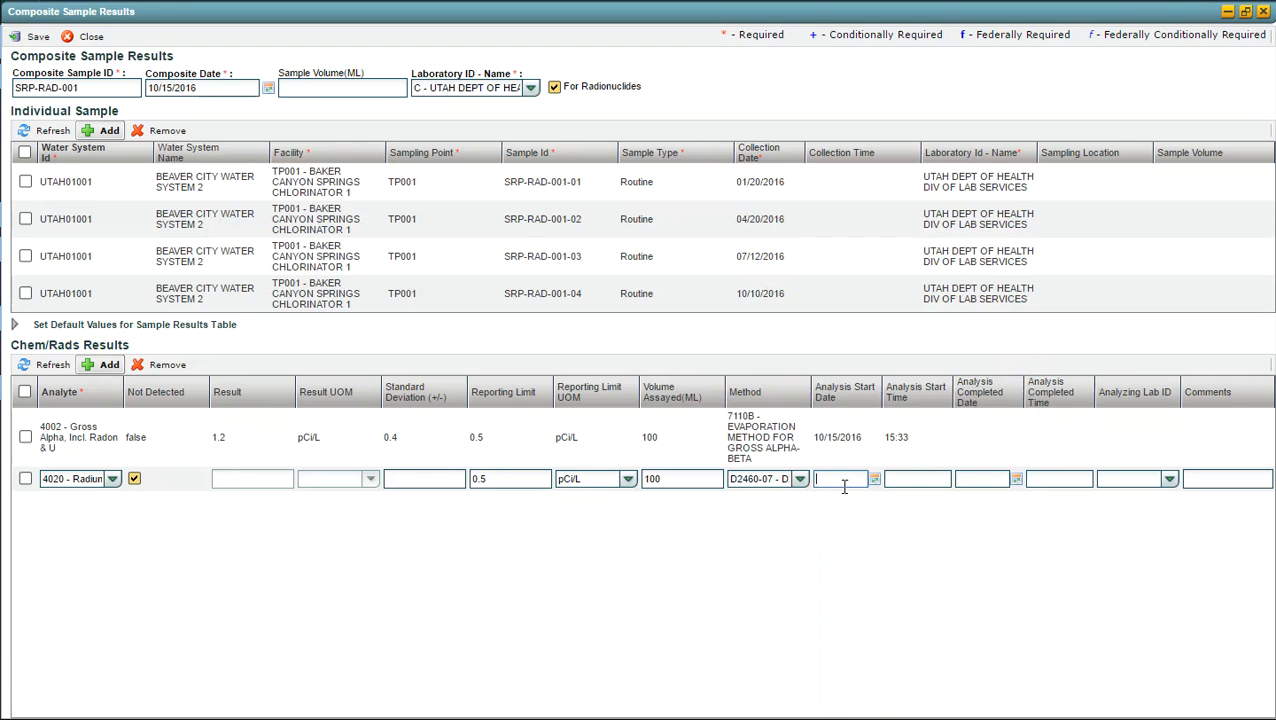
pyautogui.write('10/15/2016')
pyautogui.press('Tab')
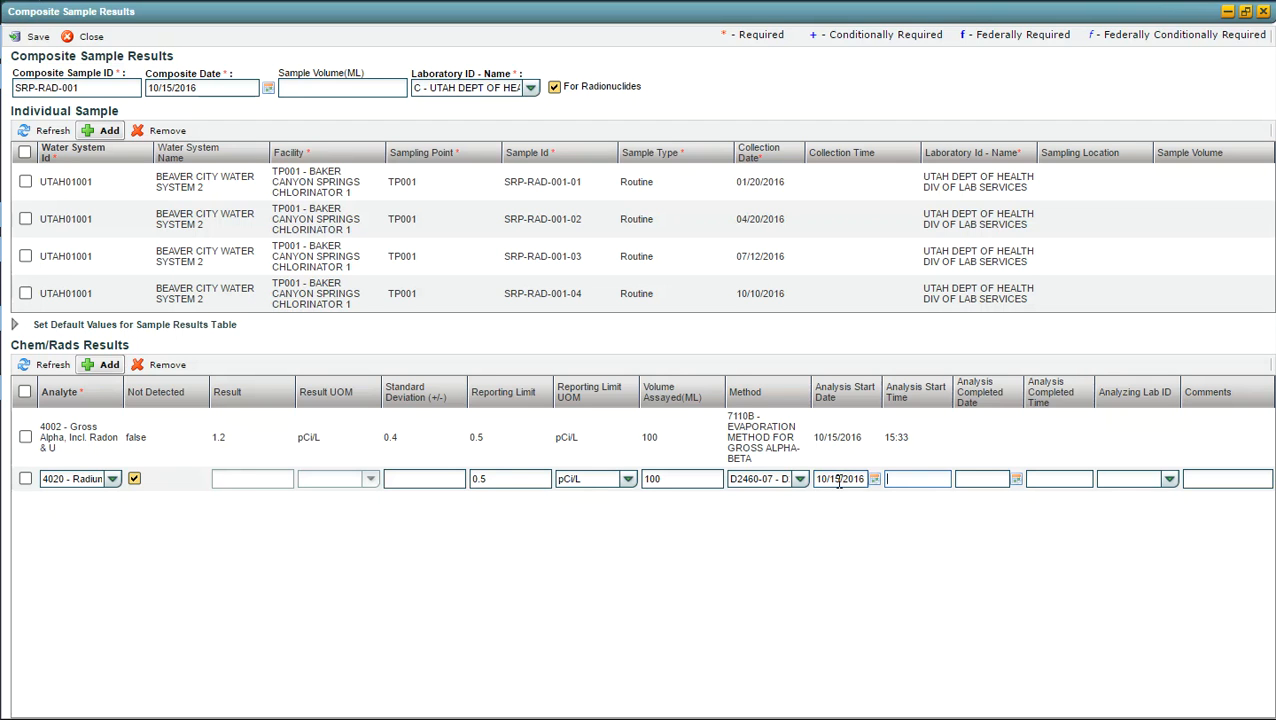
pyautogui.write('13:22')
pyautogui.press('Tab')
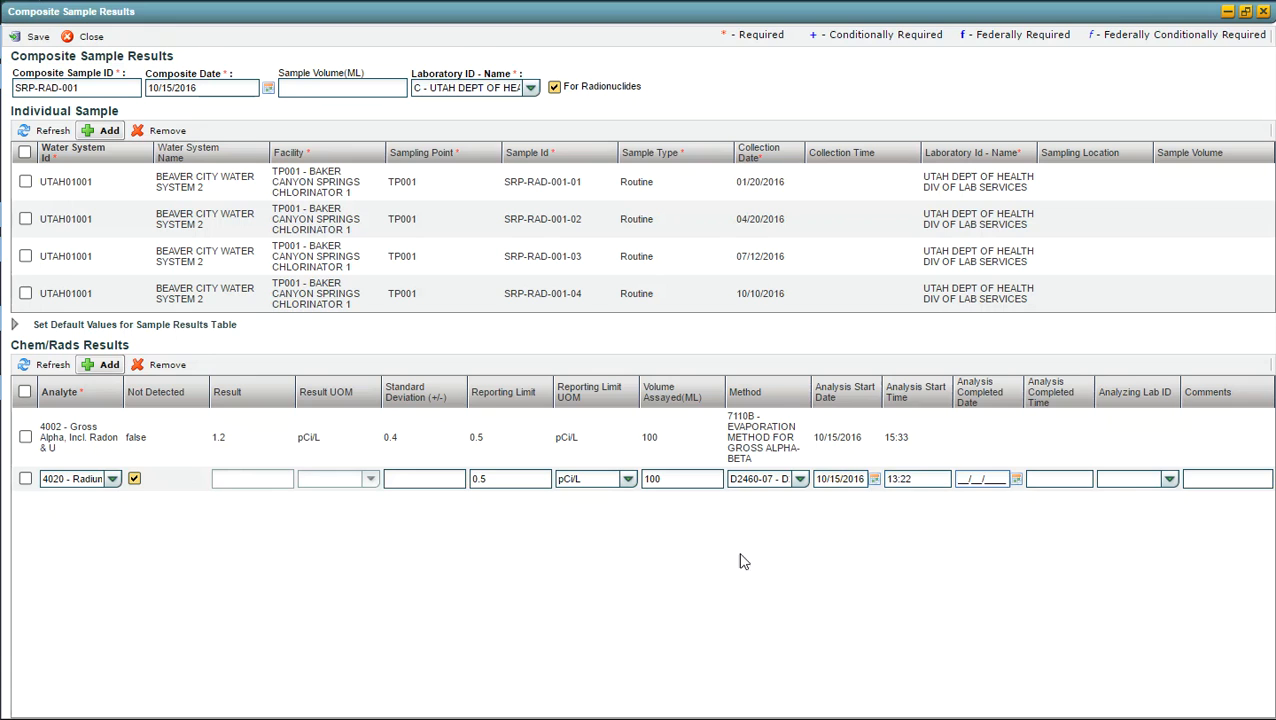
pyautogui.press('Return')
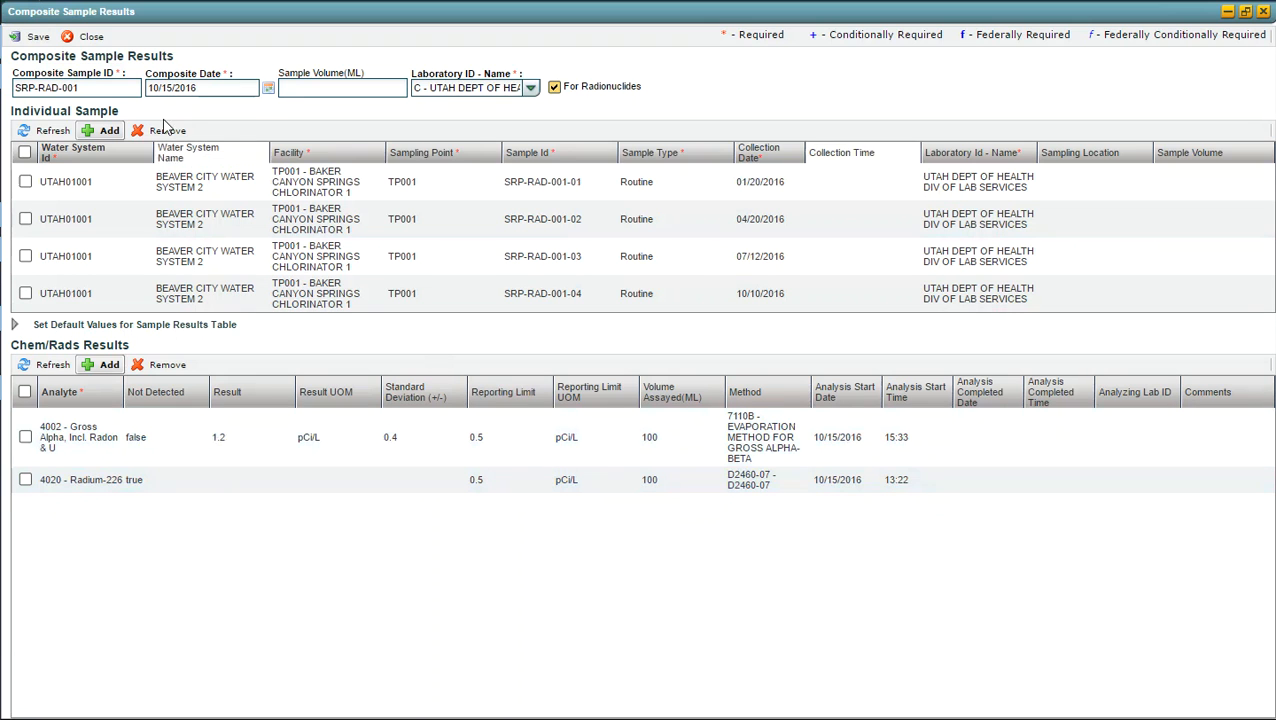
# Step: Save the SRP-RAD-001 composite sample results and close them to return to the job's composite samples
pyautogui.click(37, 38)
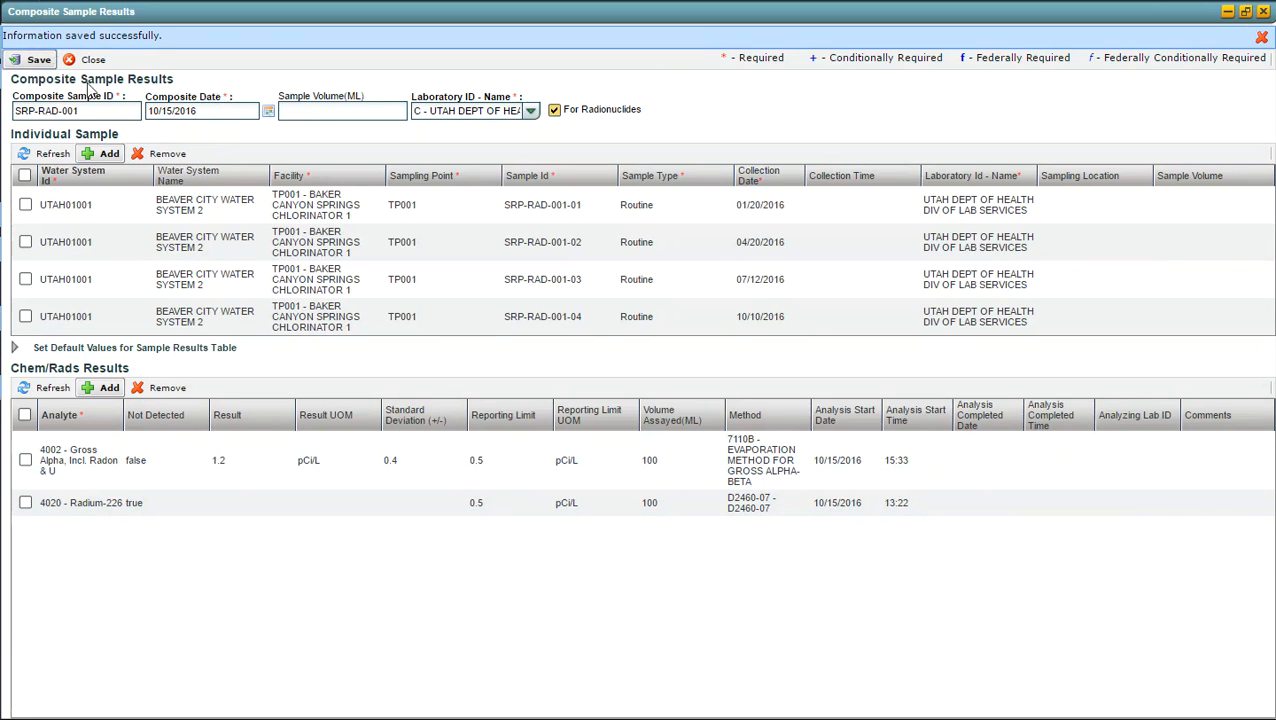
pyautogui.click(88, 59)
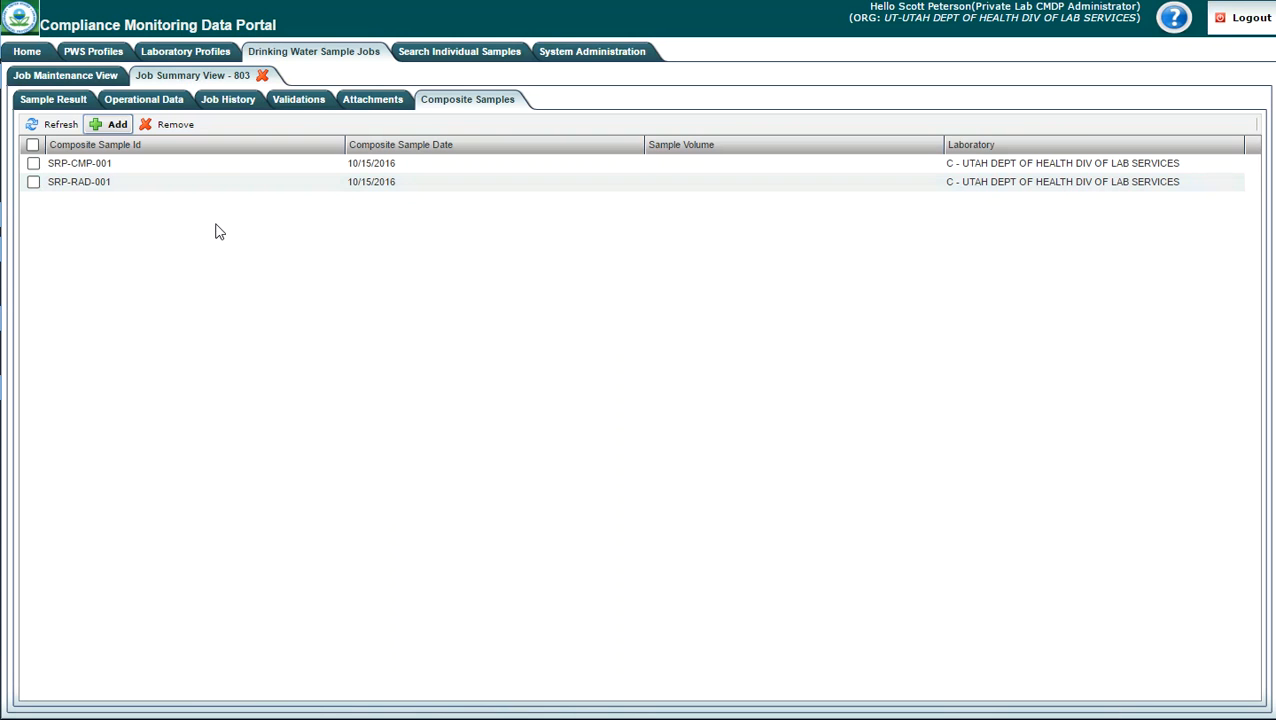
# Step: Review the job's individual sample results and compare them with its list of composite samples
pyautogui.click(57, 104)
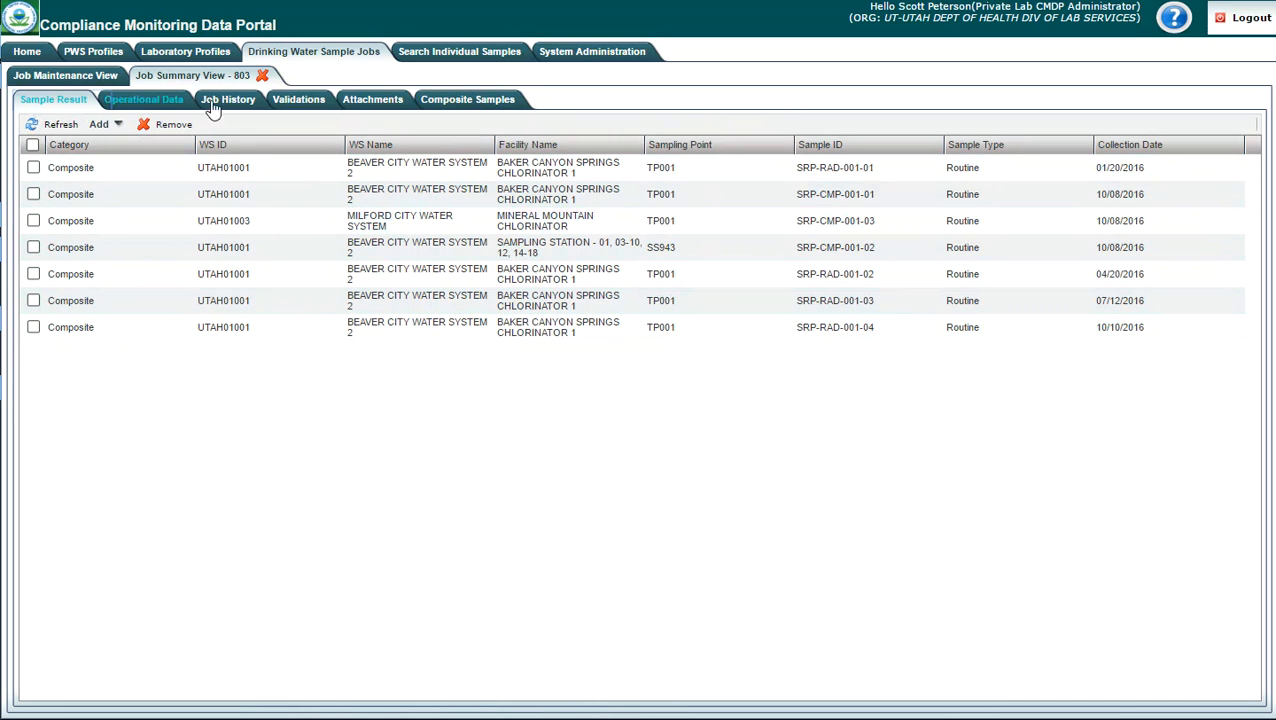
pyautogui.click(476, 106)
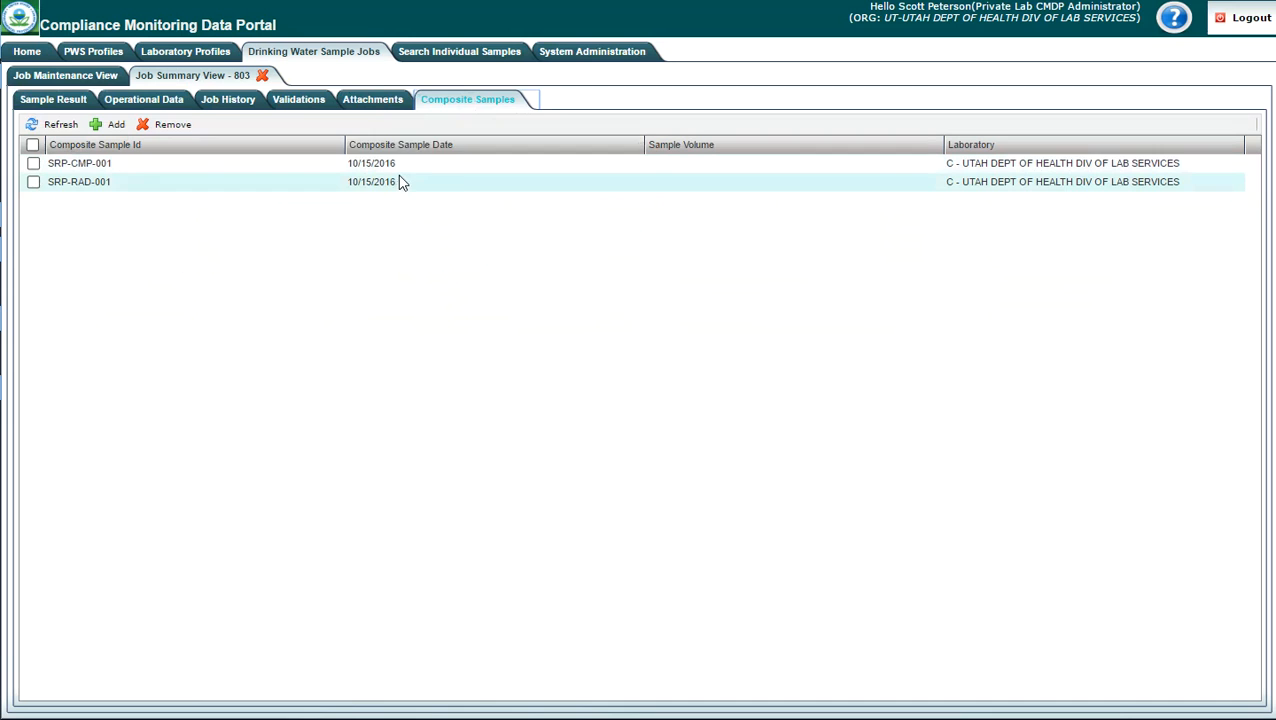
pyautogui.click(55, 105)
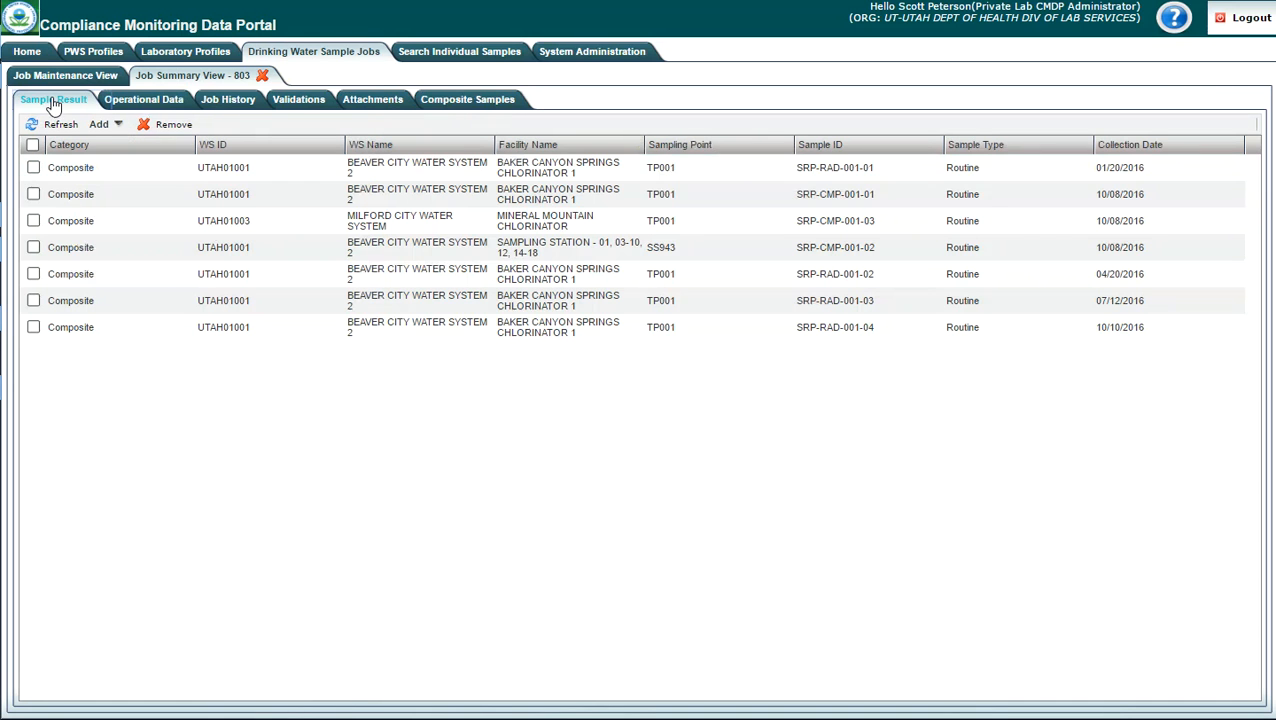